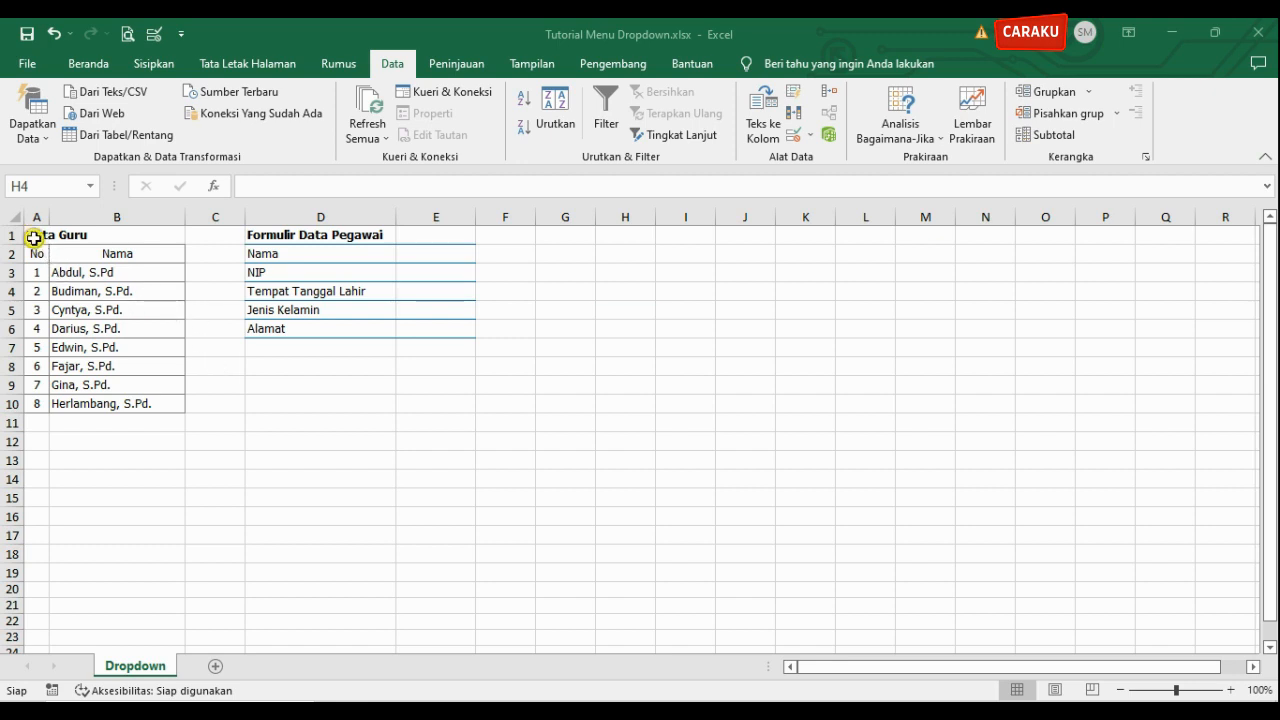
left_click_drag(32, 233, 99, 403)
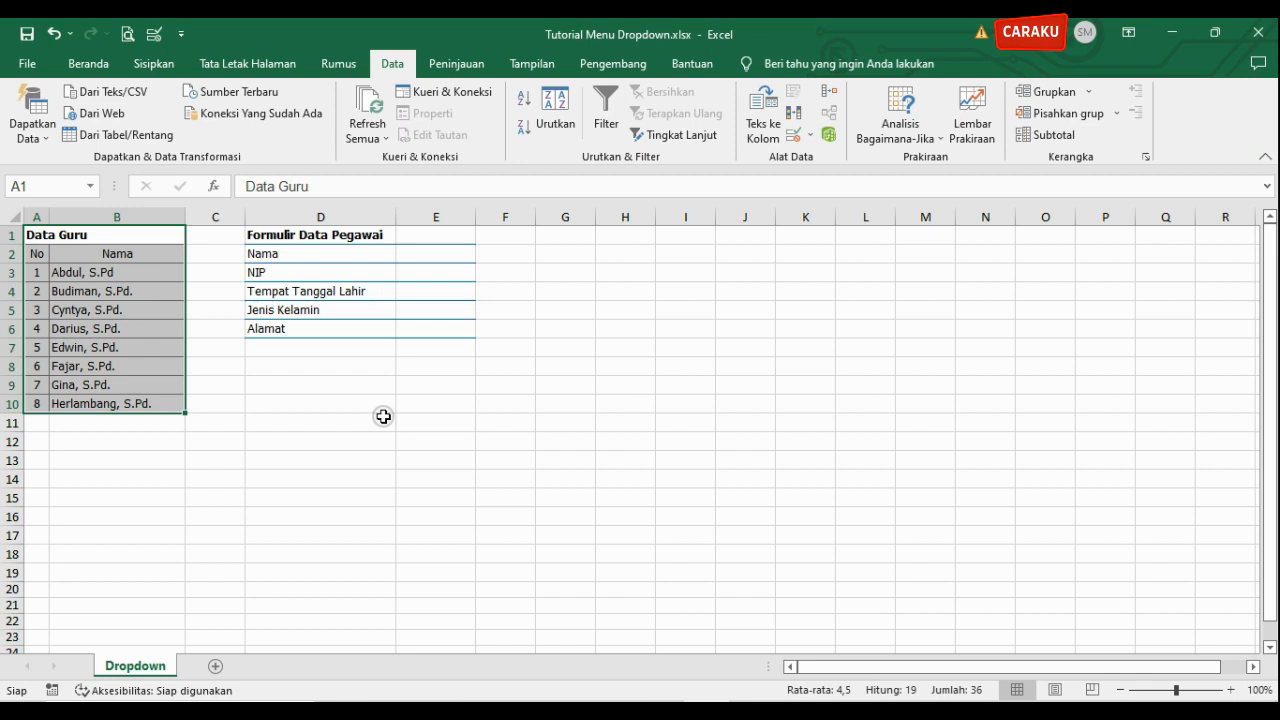
left_click_drag(272, 233, 423, 325)
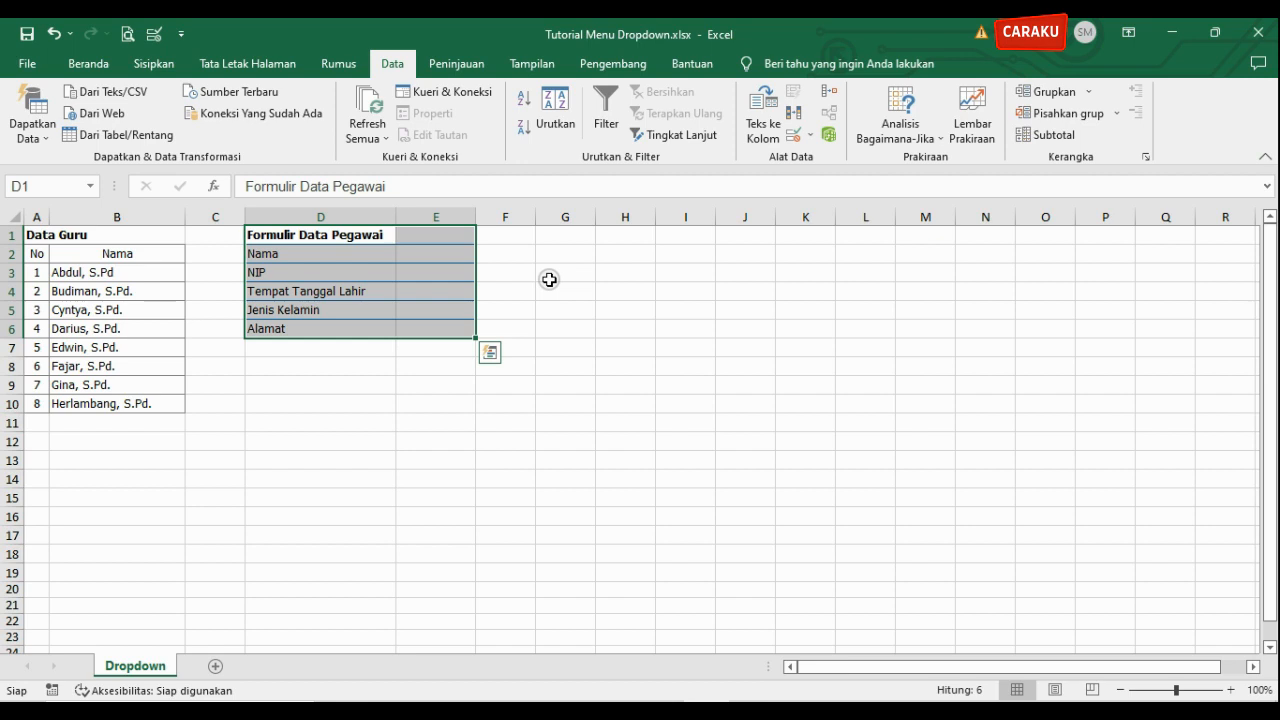
left_click(366, 256)
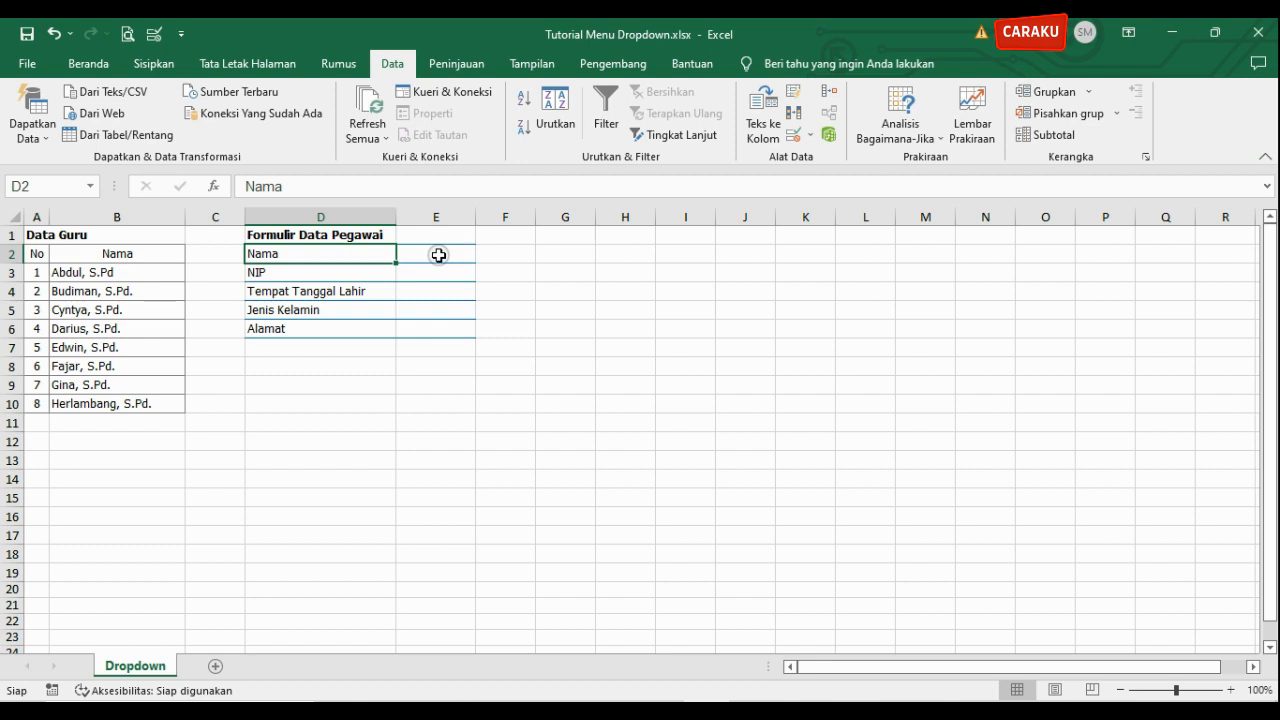
- Add Daftar (list) data validation to cell E2 beside Nama, using =$B$3:$B$10 as the source
left_click(438, 255)
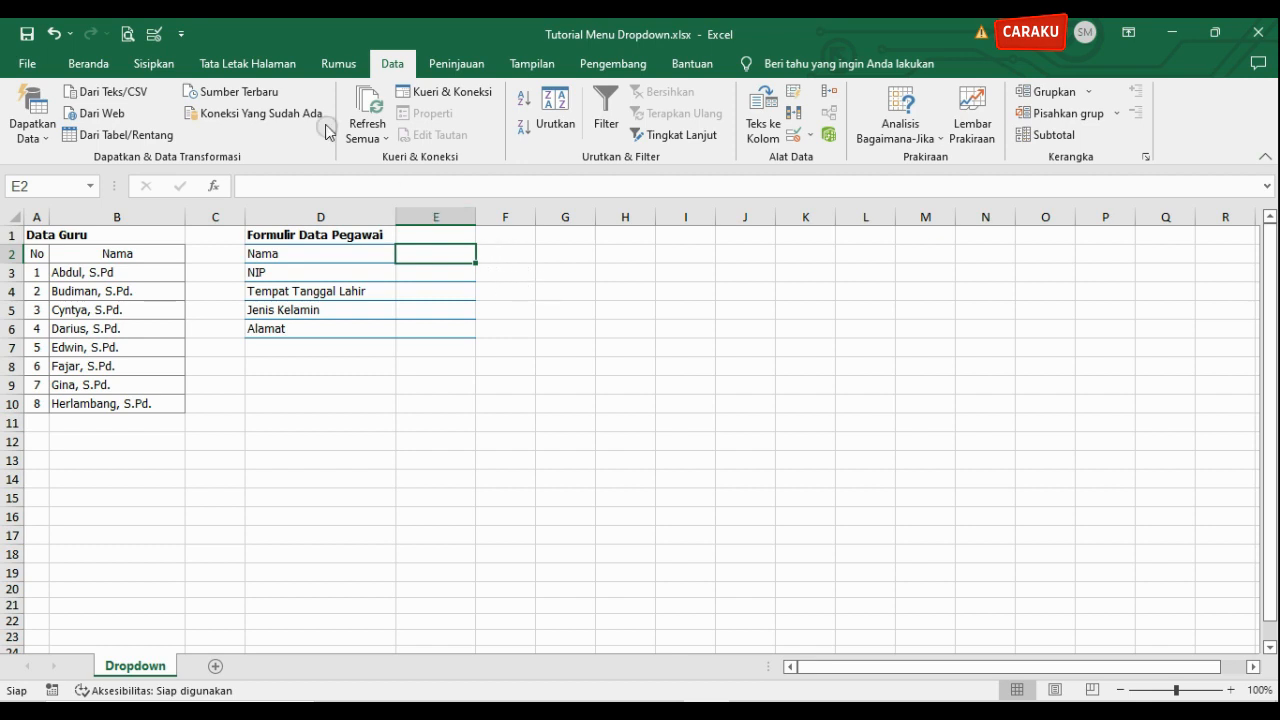
left_click(395, 68)
left_click(812, 140)
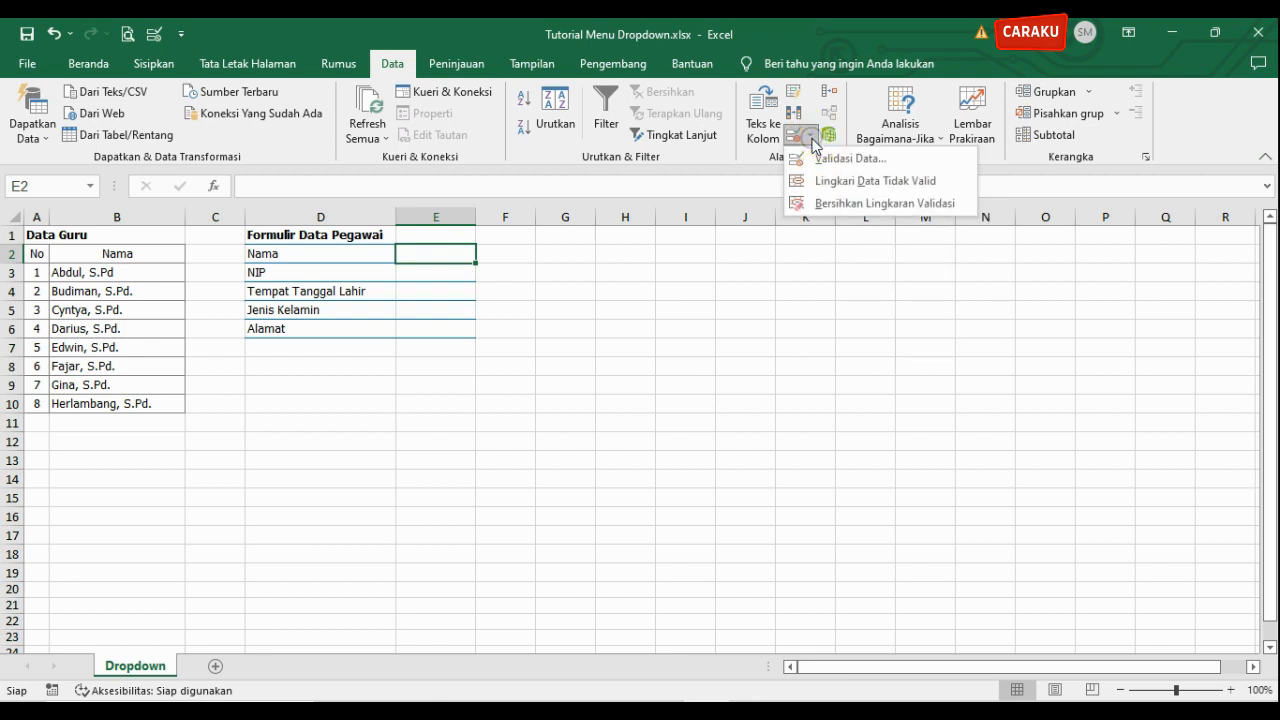
left_click(888, 163)
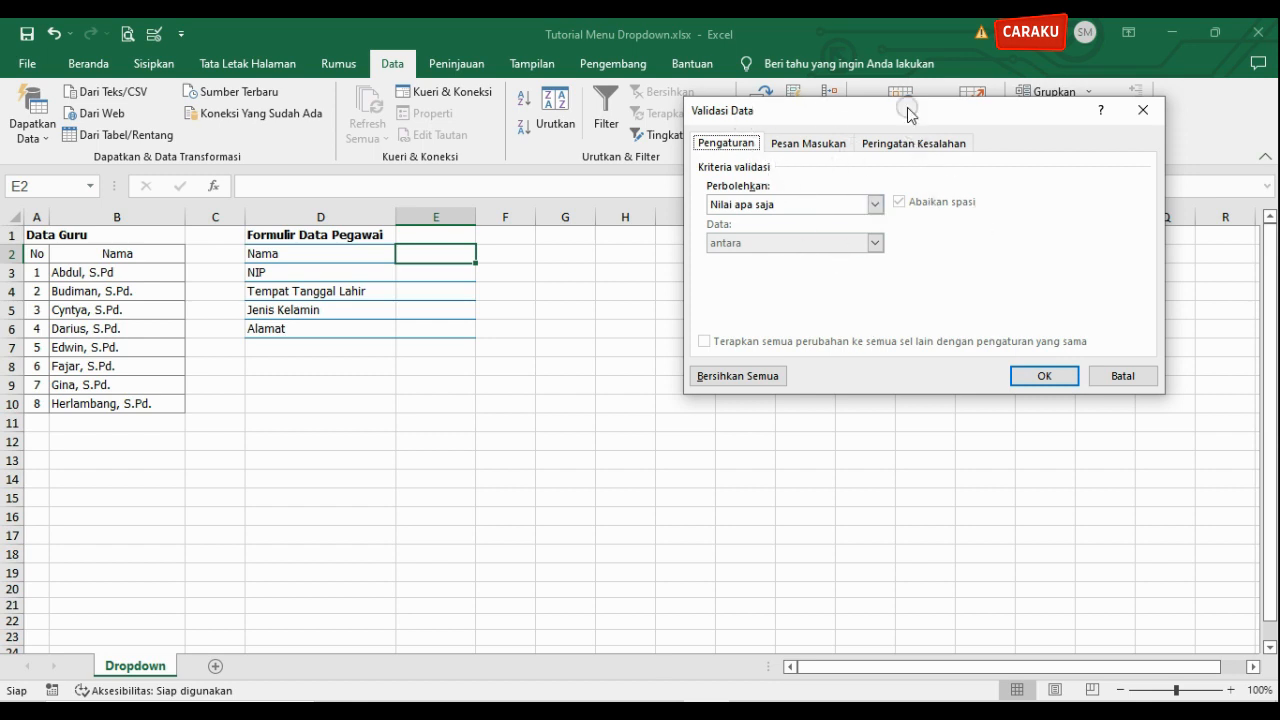
left_click_drag(908, 113, 717, 106)
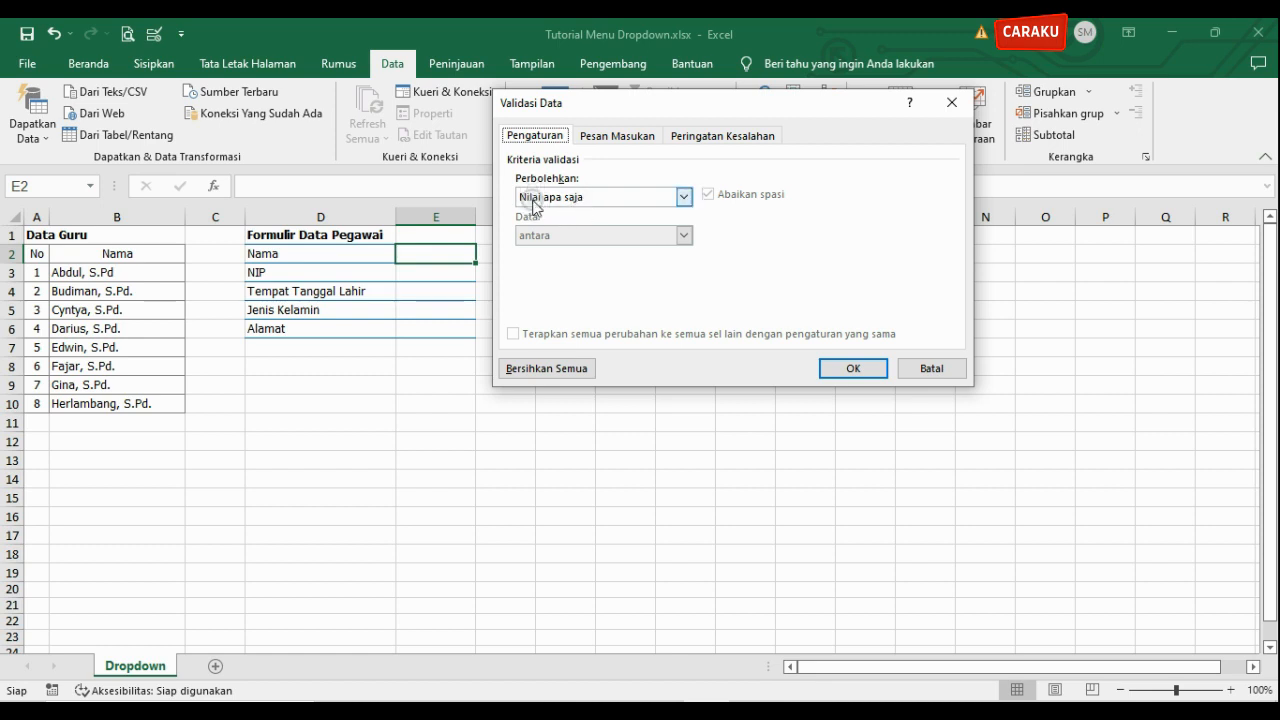
left_click(634, 200)
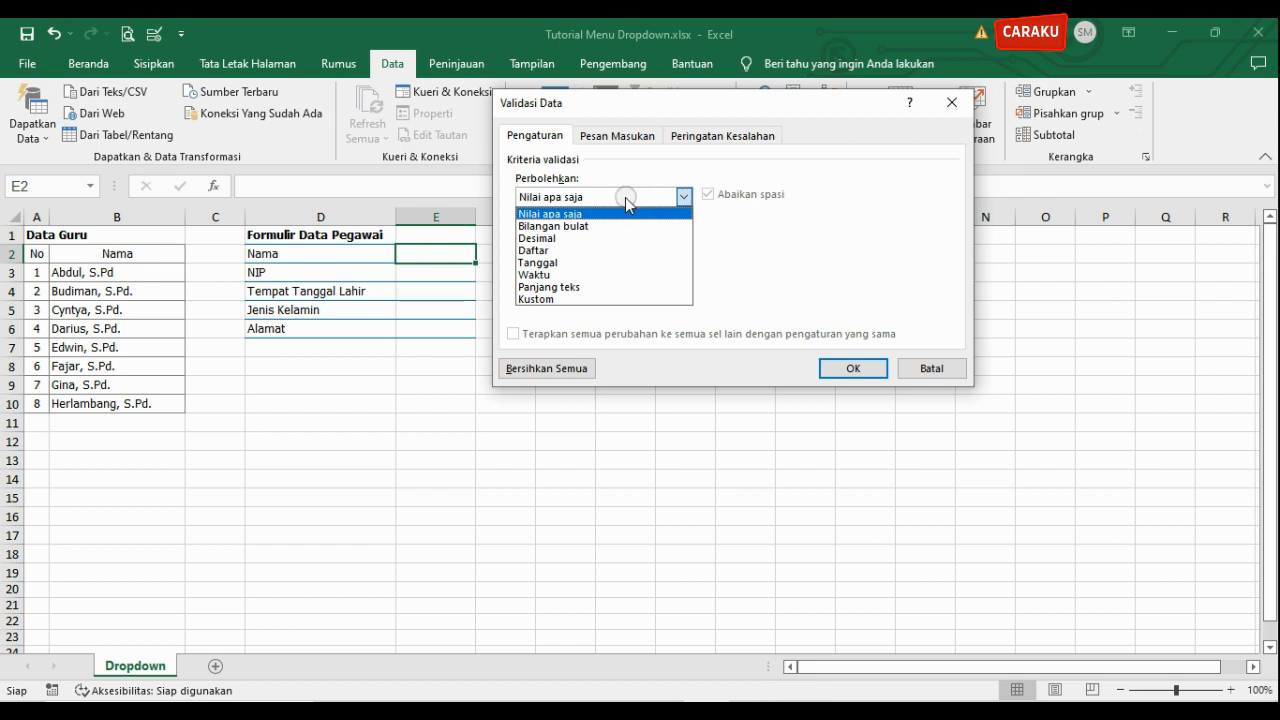
left_click(577, 252)
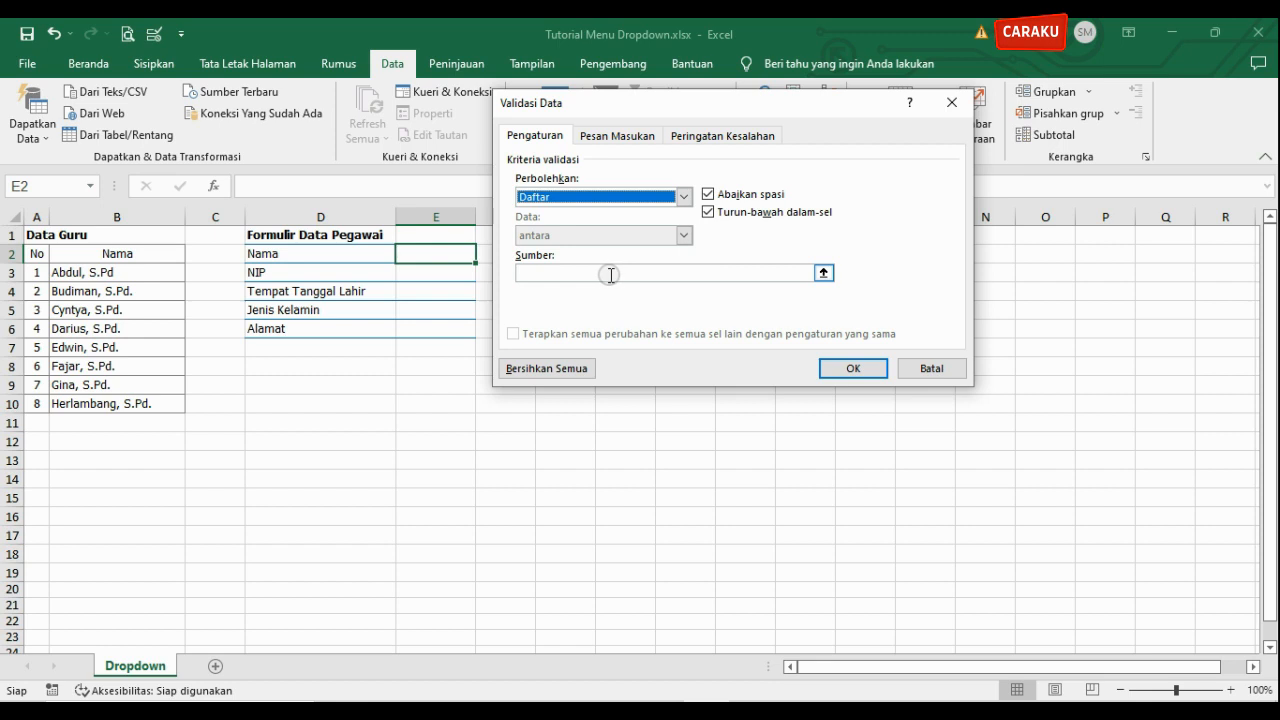
left_click(610, 274)
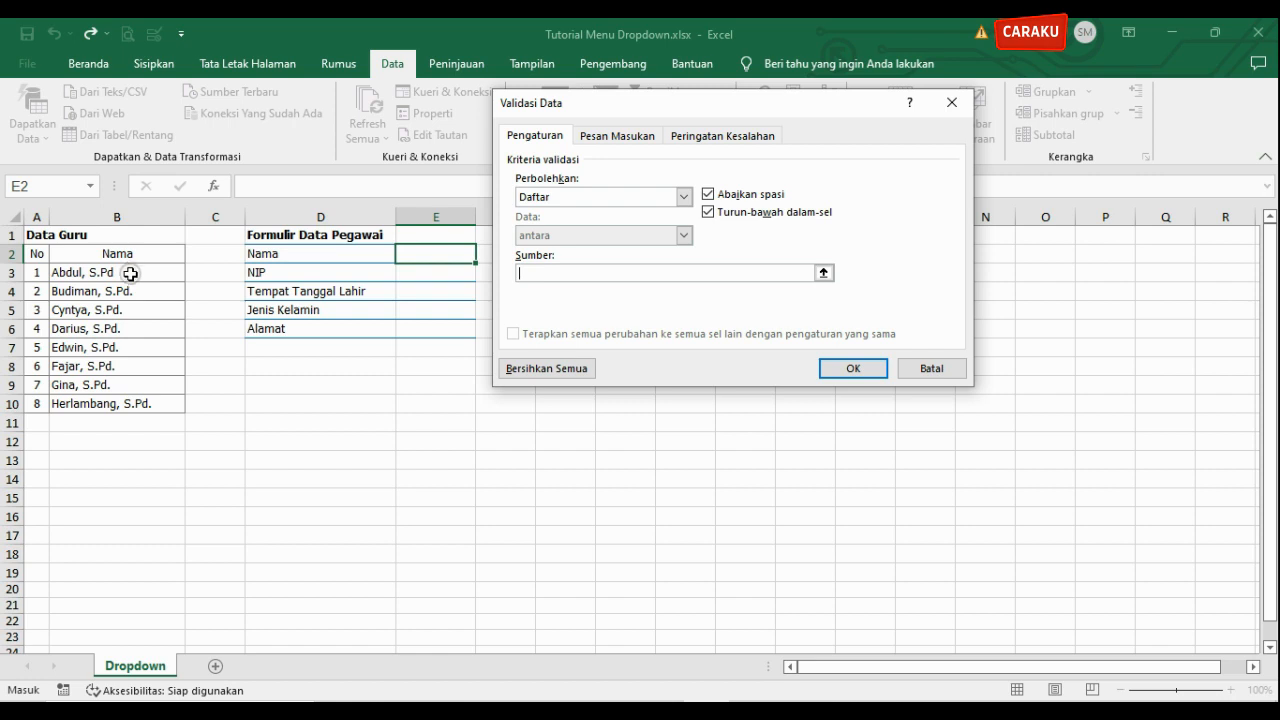
left_click_drag(130, 273, 137, 404)
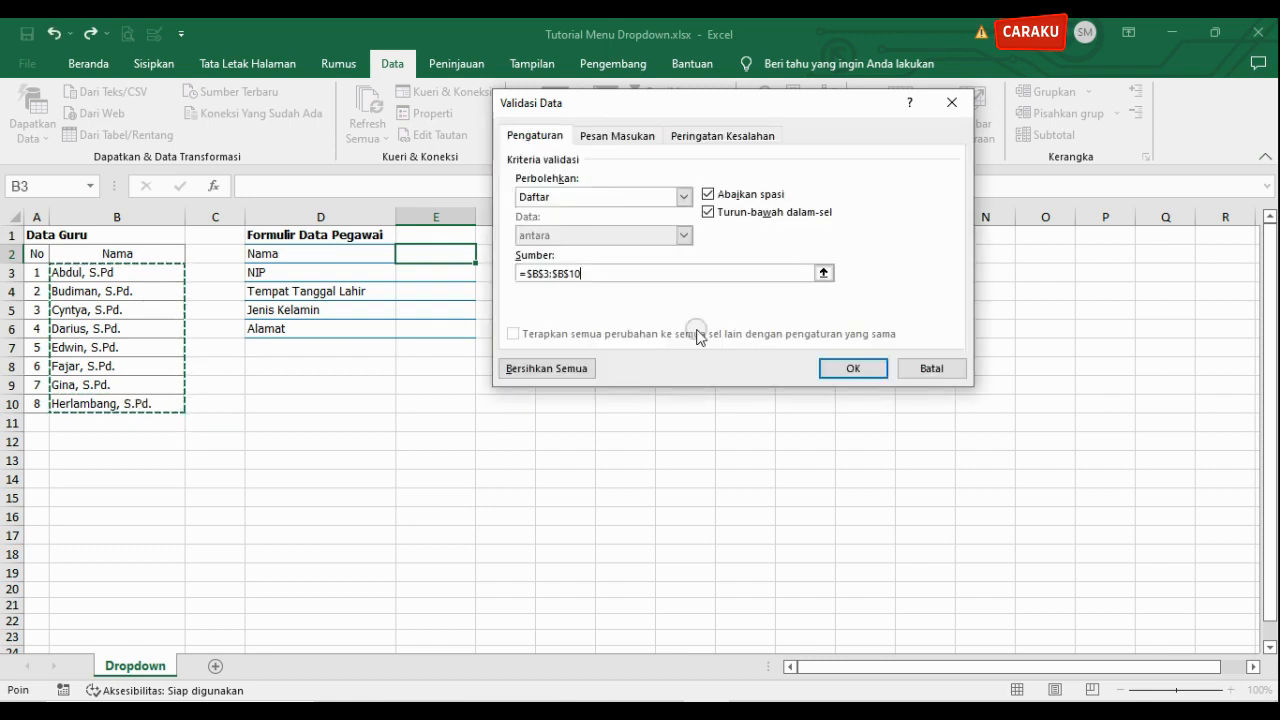
left_click(832, 372)
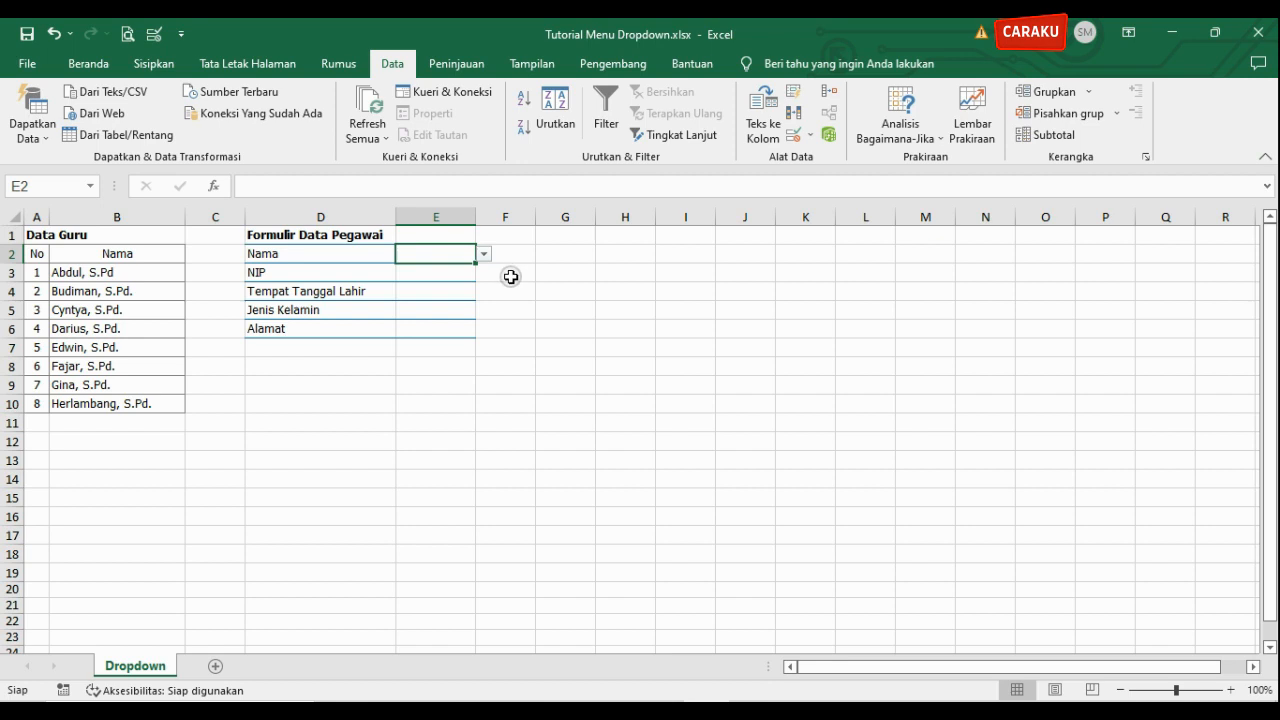
- Choose the first teacher's name from the dropdown list in cell E2 of the form
left_click(484, 255)
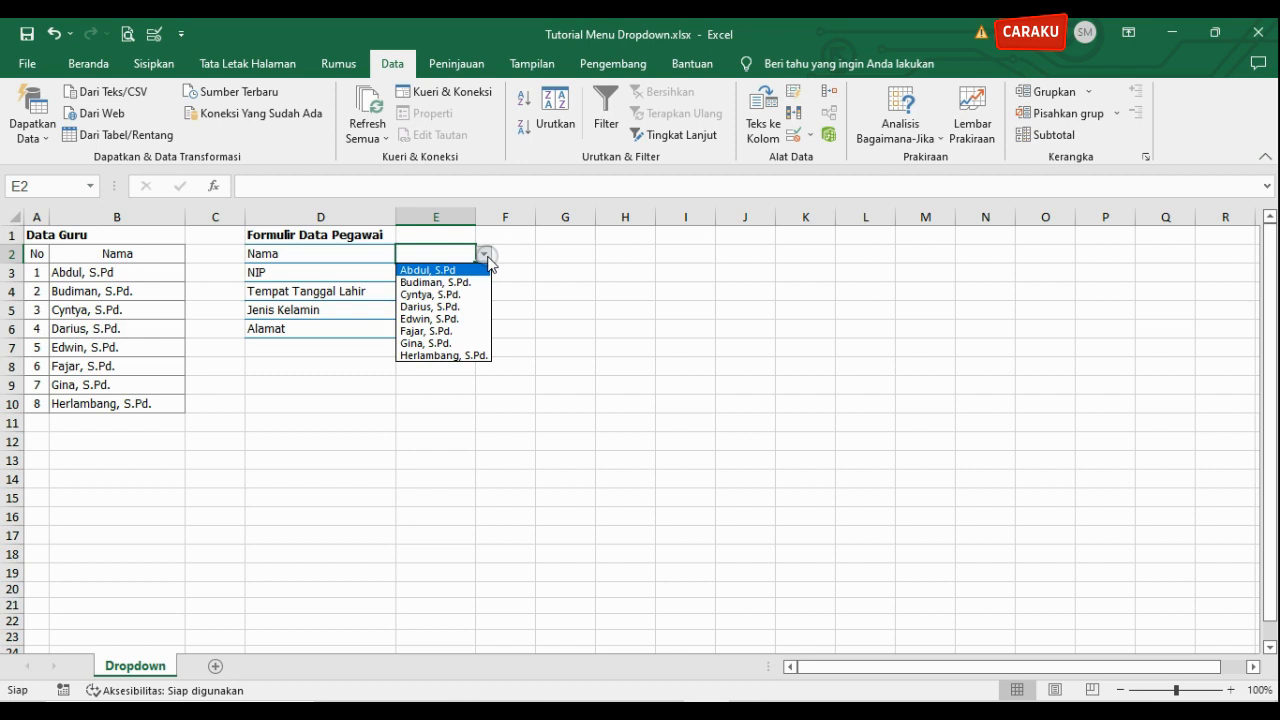
left_click(469, 271)
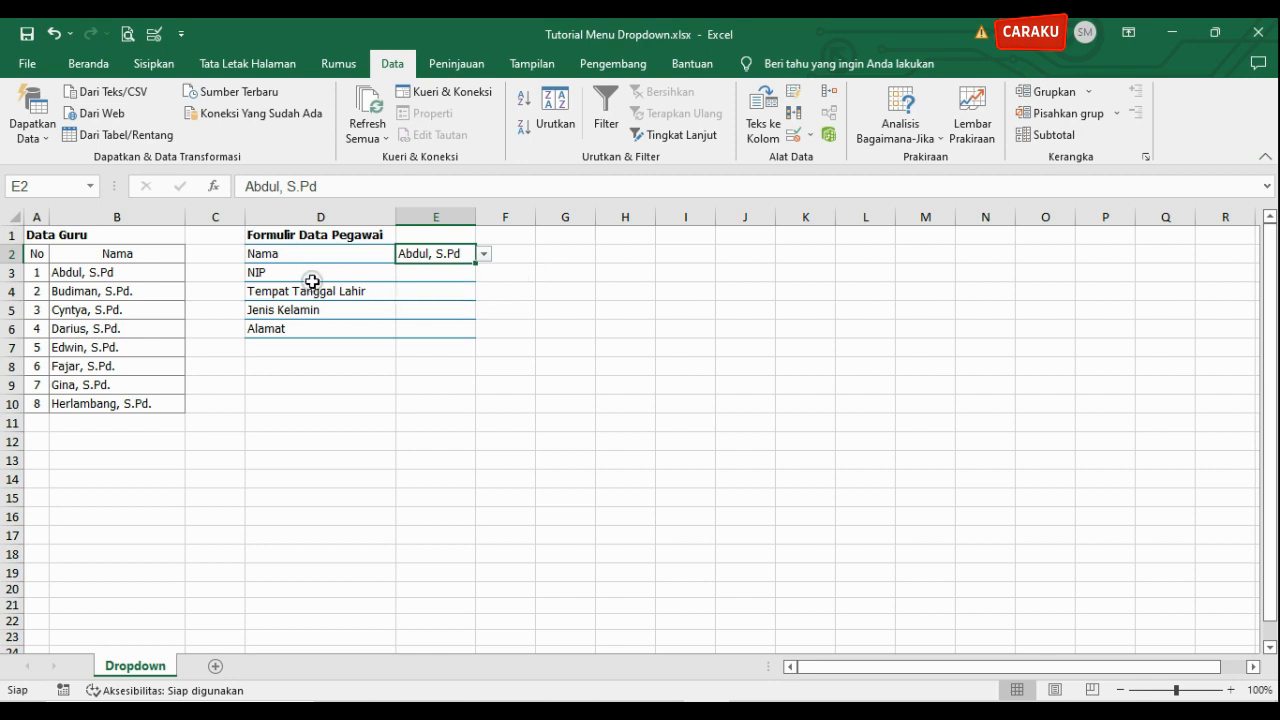
left_click(430, 277)
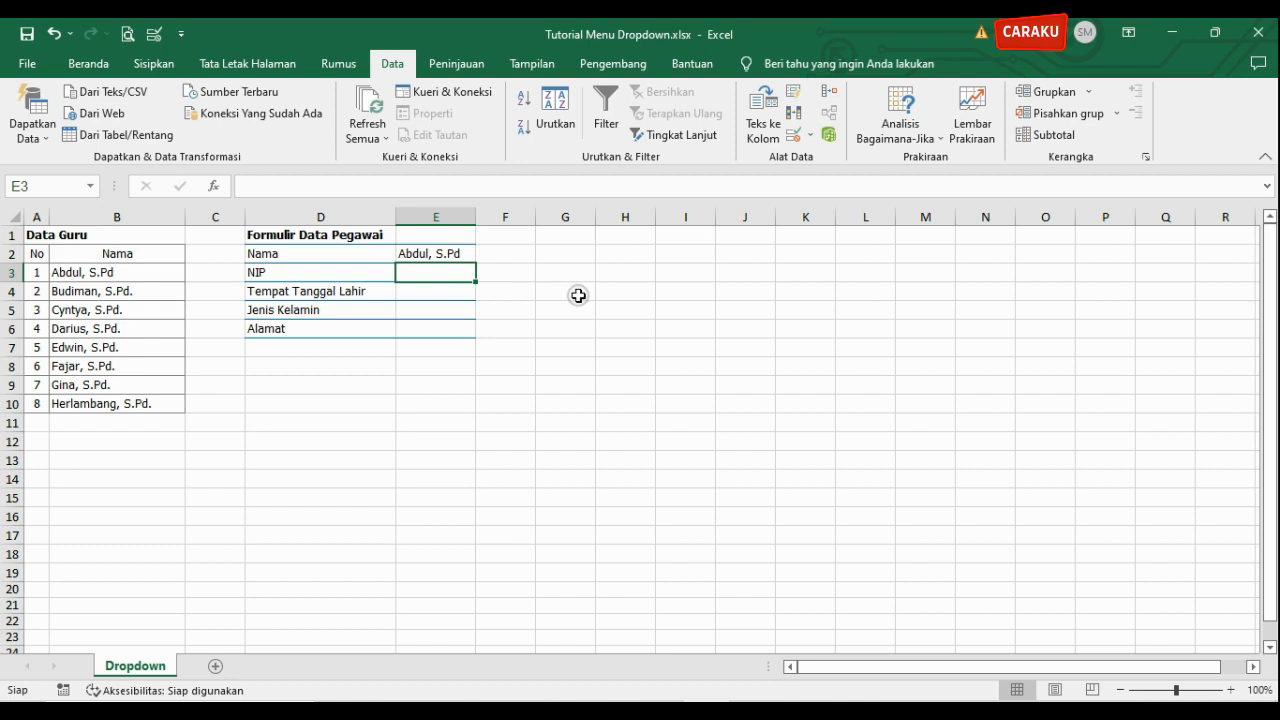
- Insert a new column at C and fill the teacher table's B2:B10 across into it
right_click(215, 217)
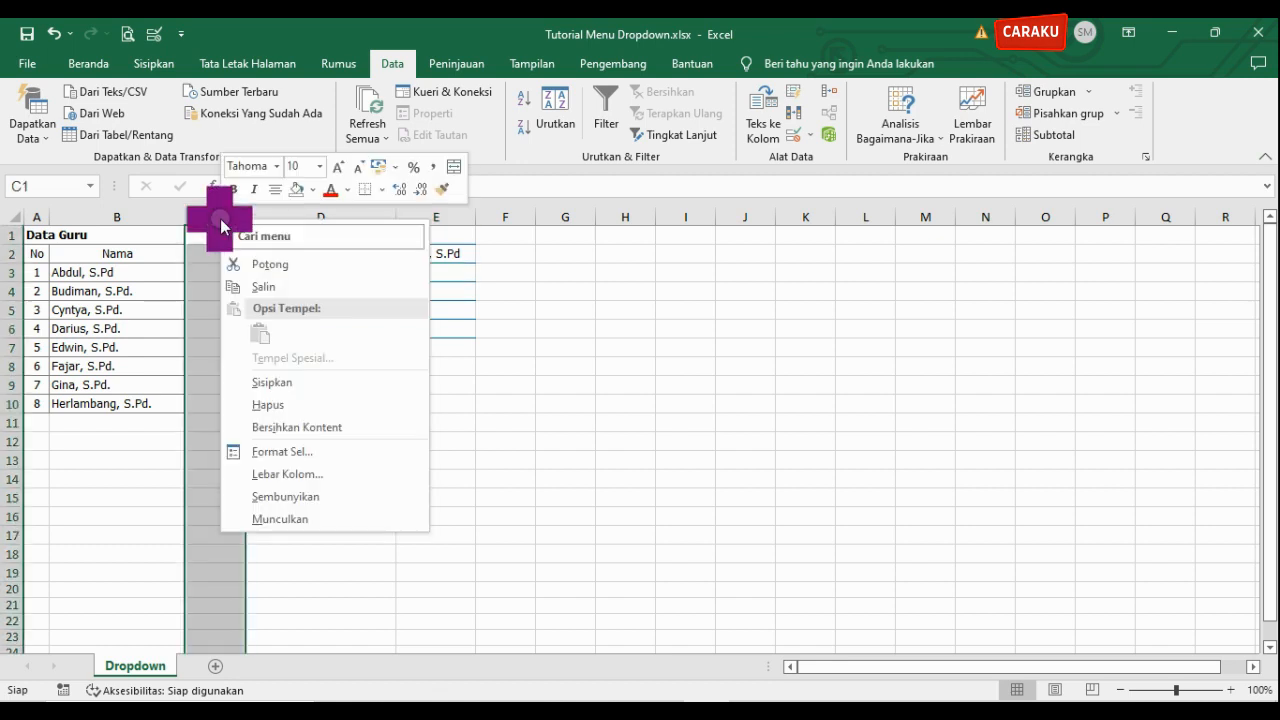
left_click(295, 380)
left_click(368, 392)
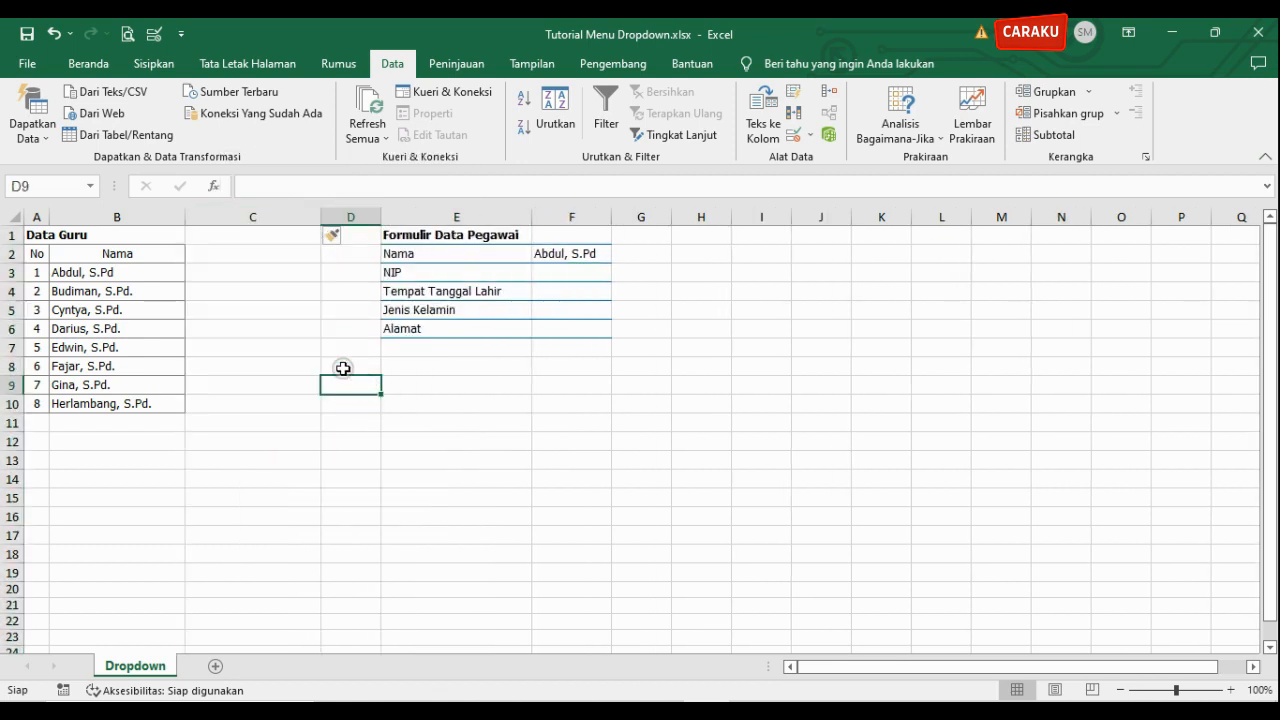
left_click_drag(166, 253, 274, 405)
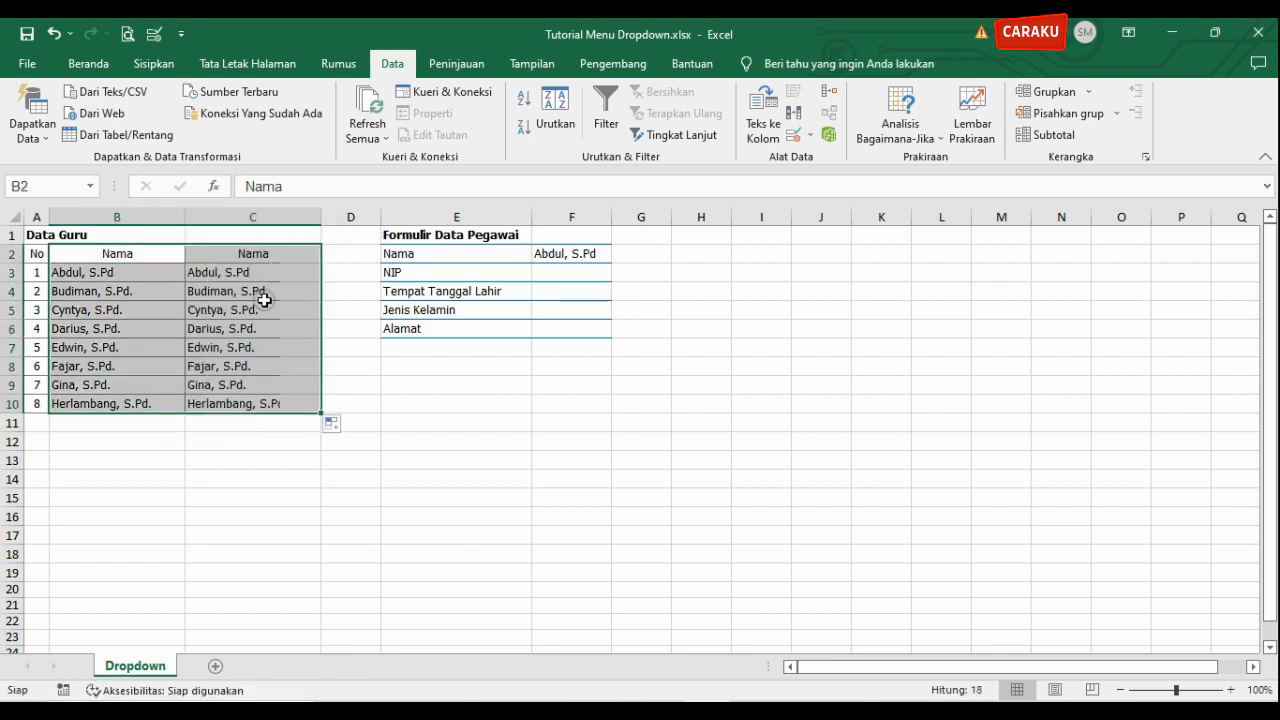
- Replace the header in C2 of the teacher table with NIP
left_click(262, 253)
key("Caps_Lock")
type("NIP")
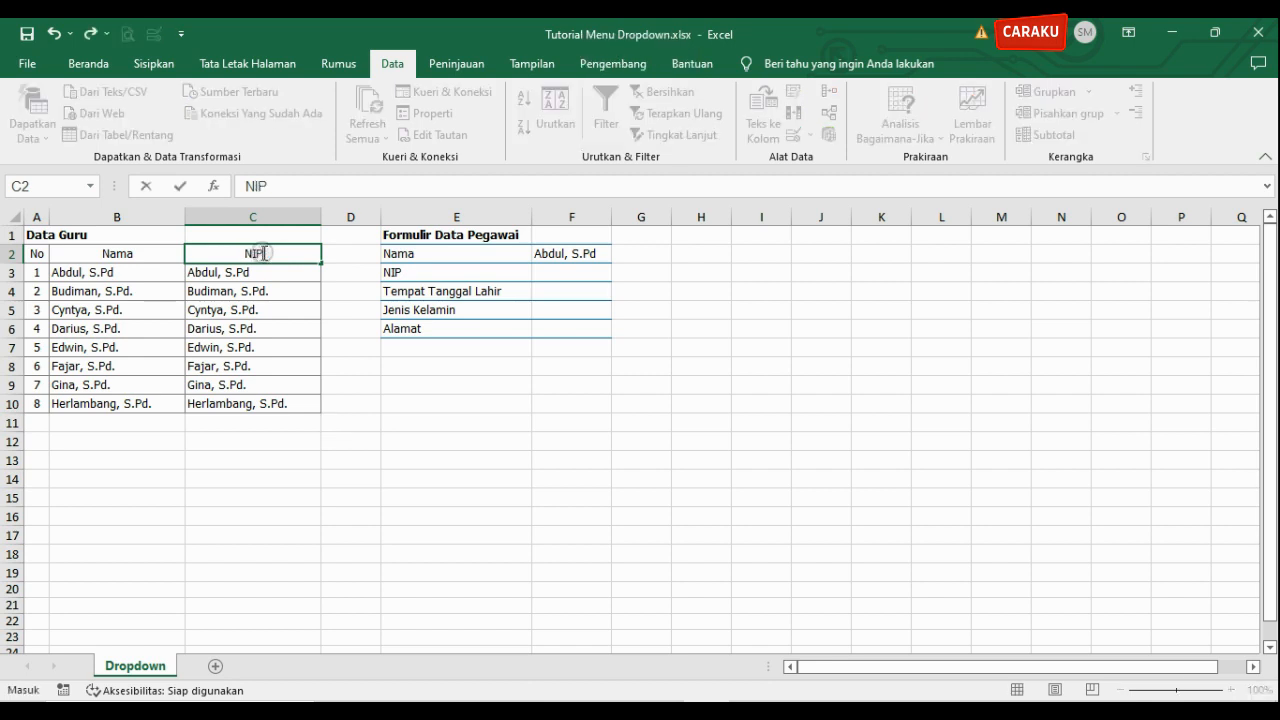
key("Return")
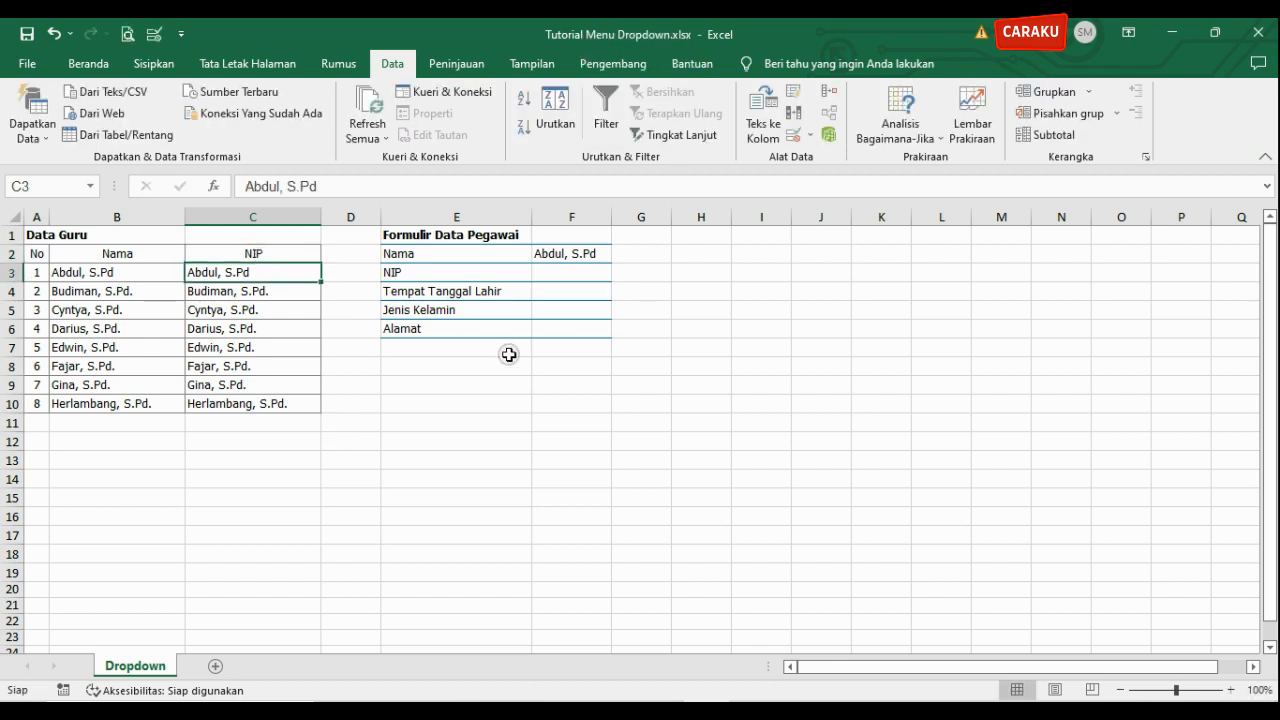
- Enter NIP1 in C3 and NIP2 in C4, and extend the series down to C10
type("NIP")
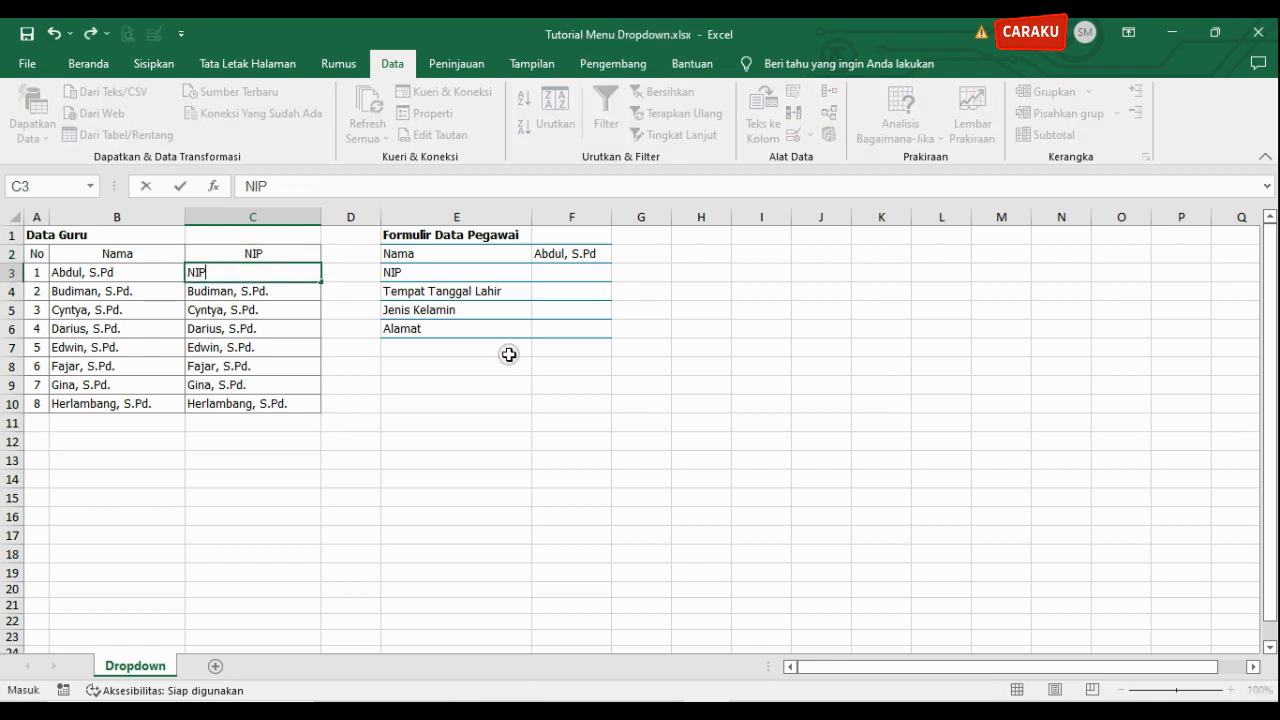
type("1")
key("Return")
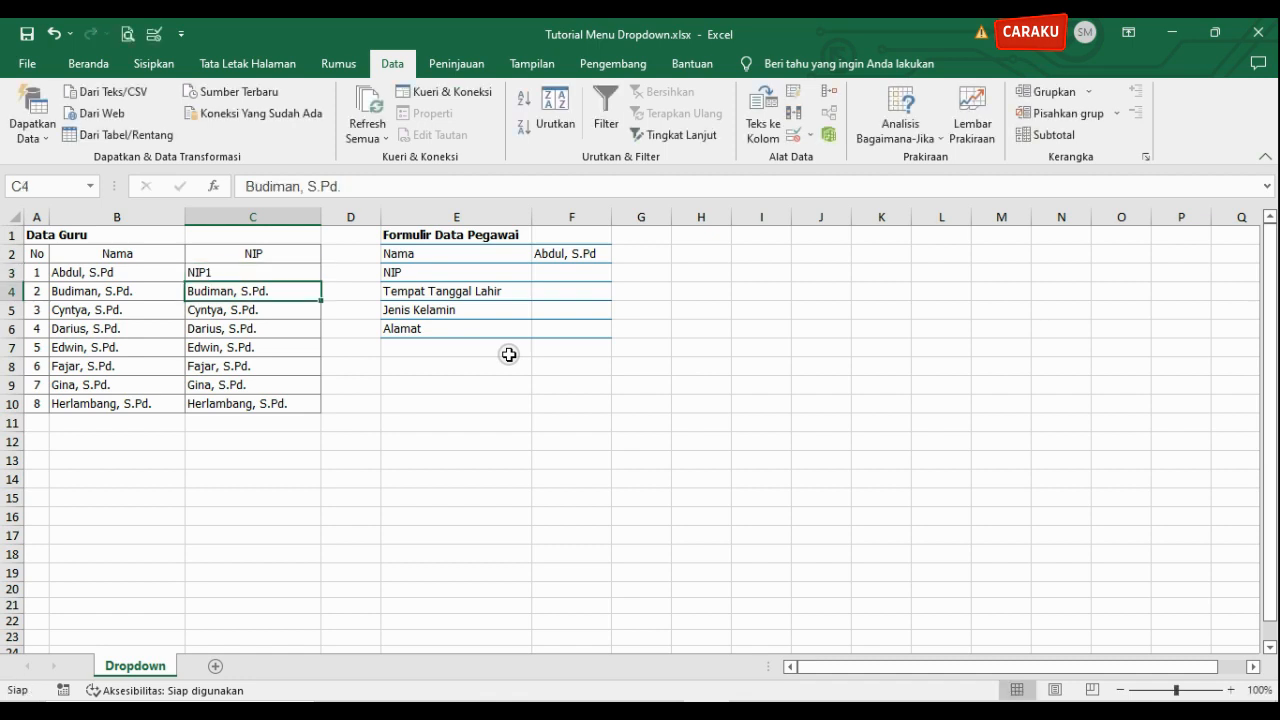
type("NIP2")
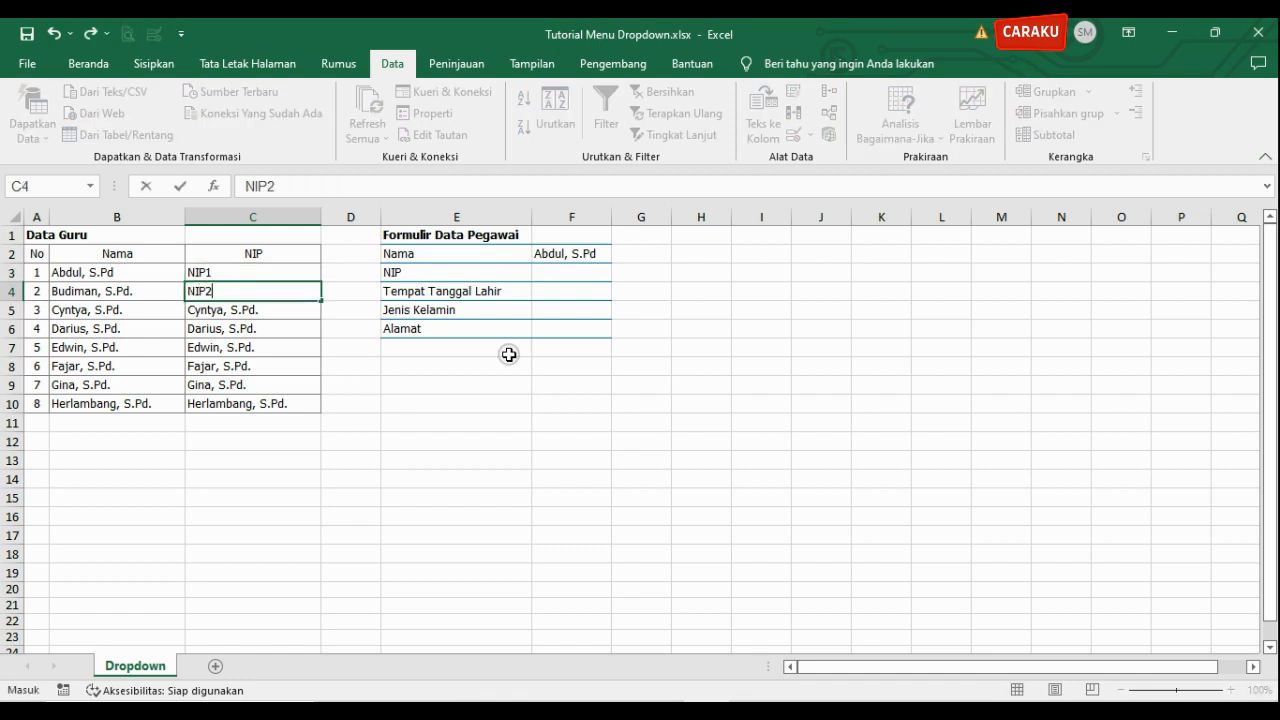
key("Return")
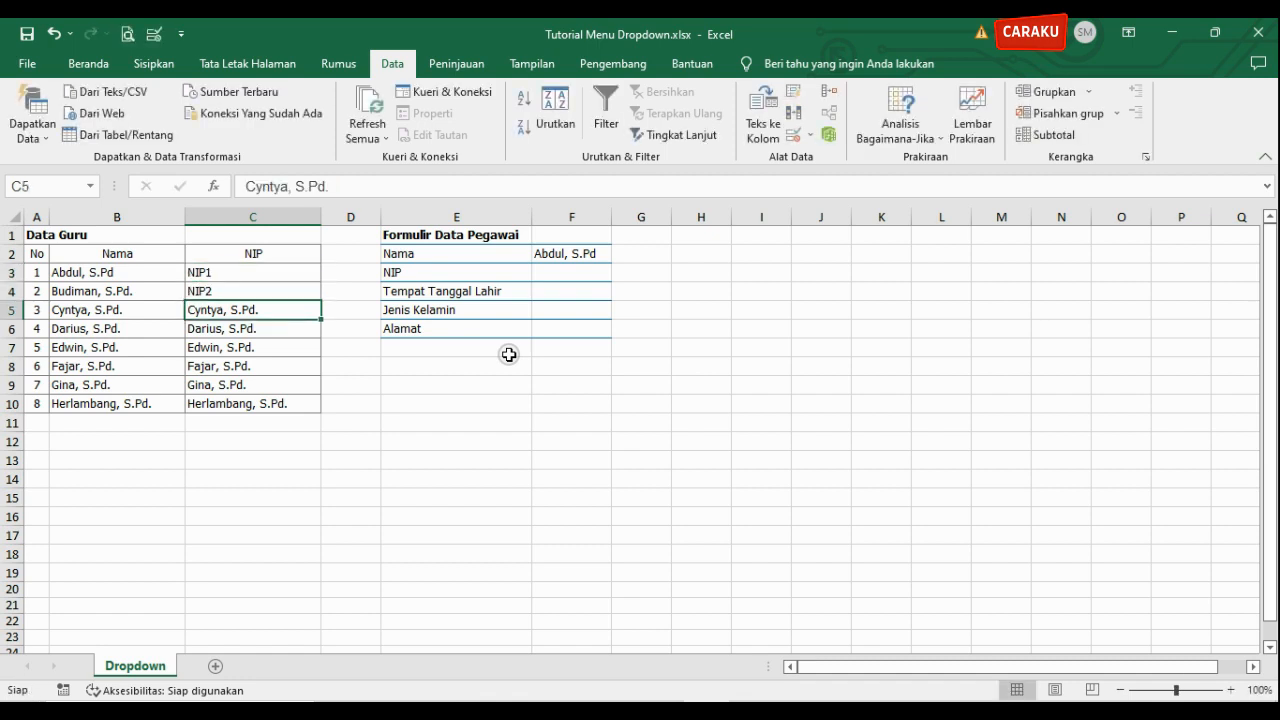
left_click_drag(297, 274, 300, 291)
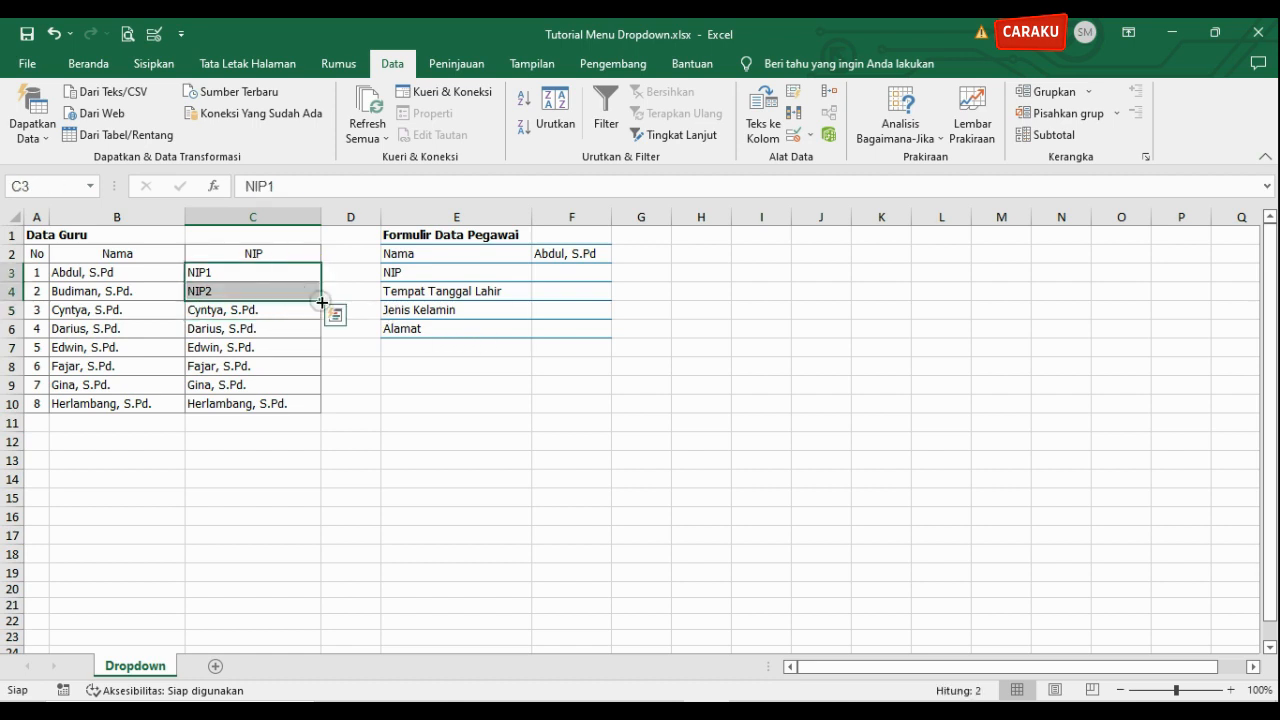
double_click(322, 302)
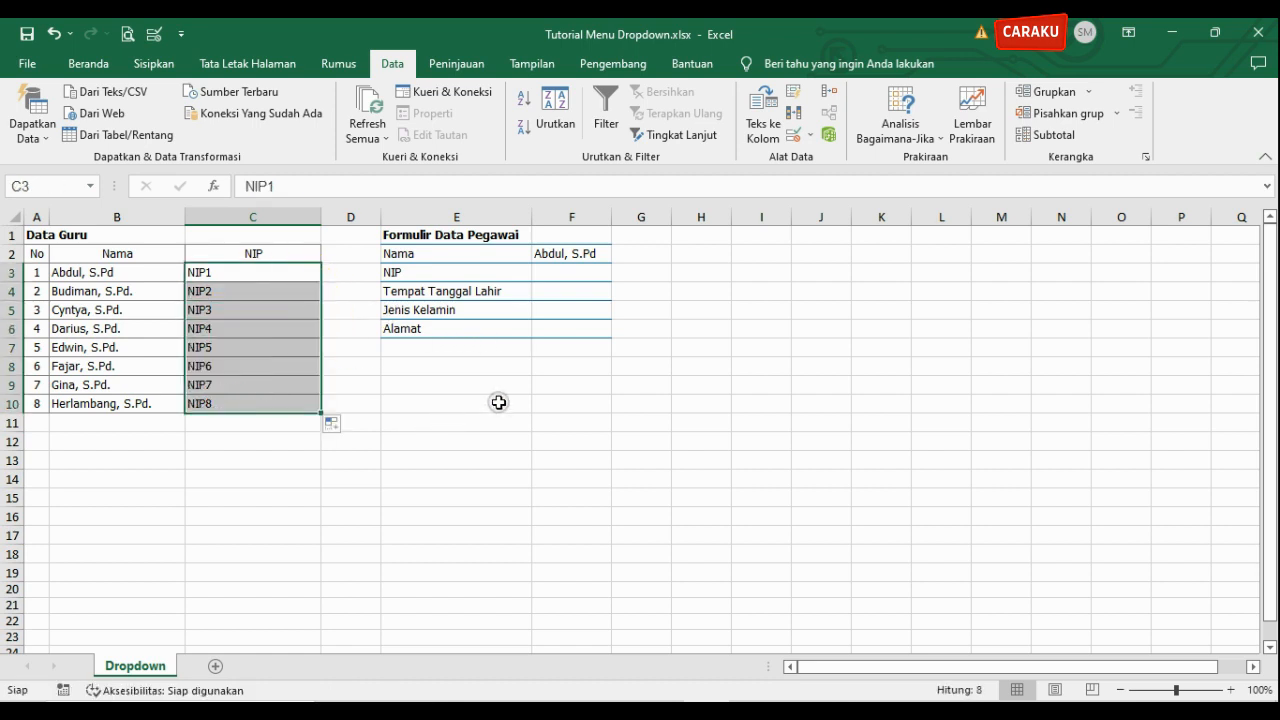
- Center the NIP values in C3:C10 and narrow column C to fit them more closely
left_click(88, 63)
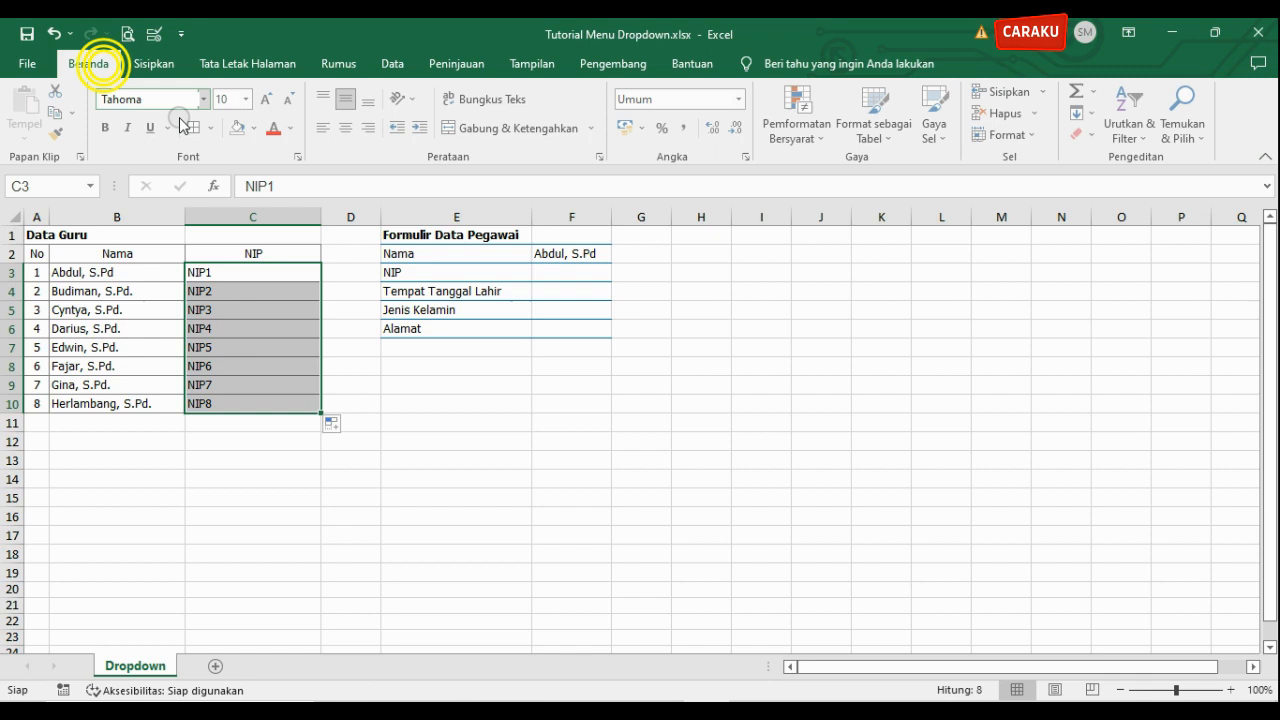
left_click(349, 128)
left_click_drag(323, 216, 244, 216)
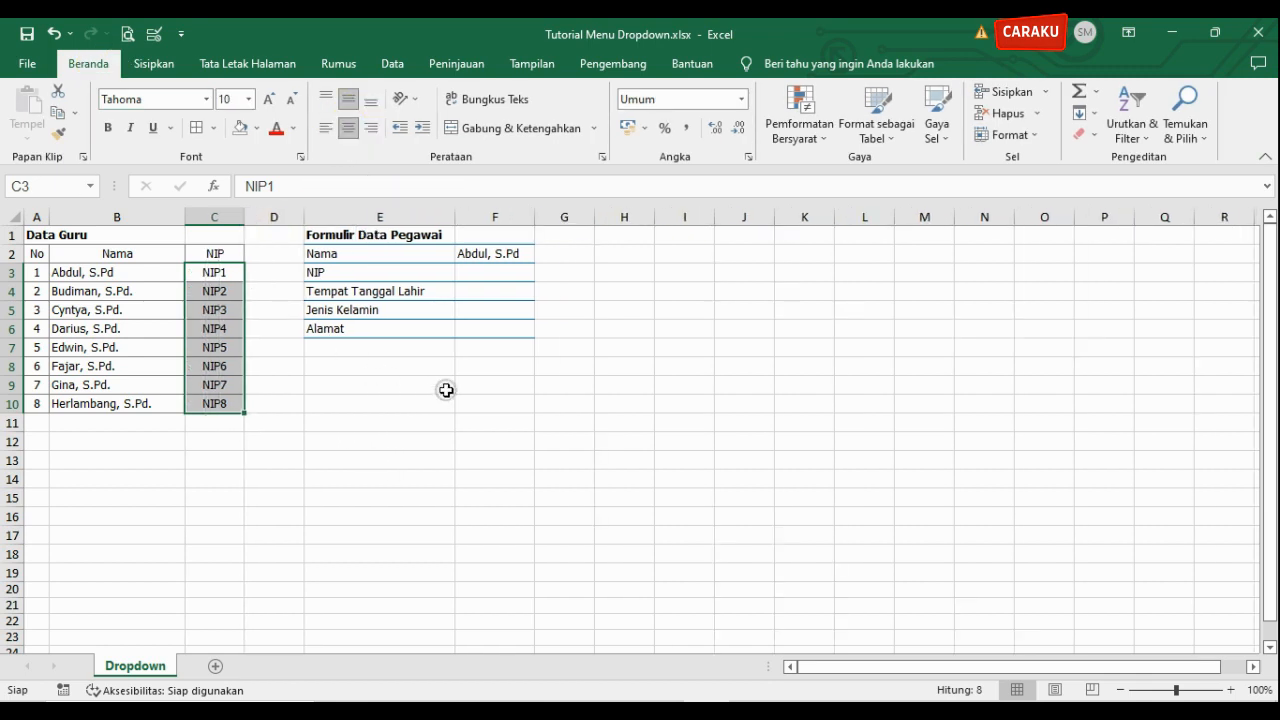
- Add list data validation to the form's NIP cell F3, using $C$3:$C$10 of the teacher table as the source
left_click(492, 277)
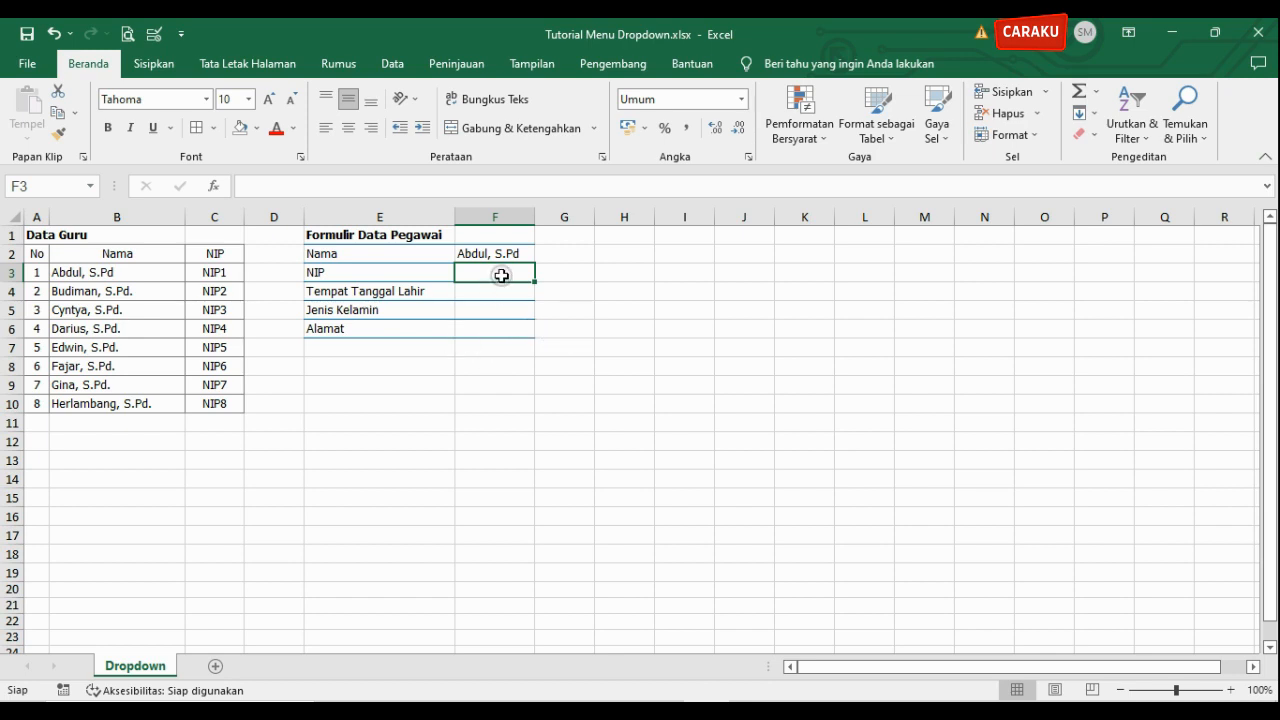
left_click(392, 64)
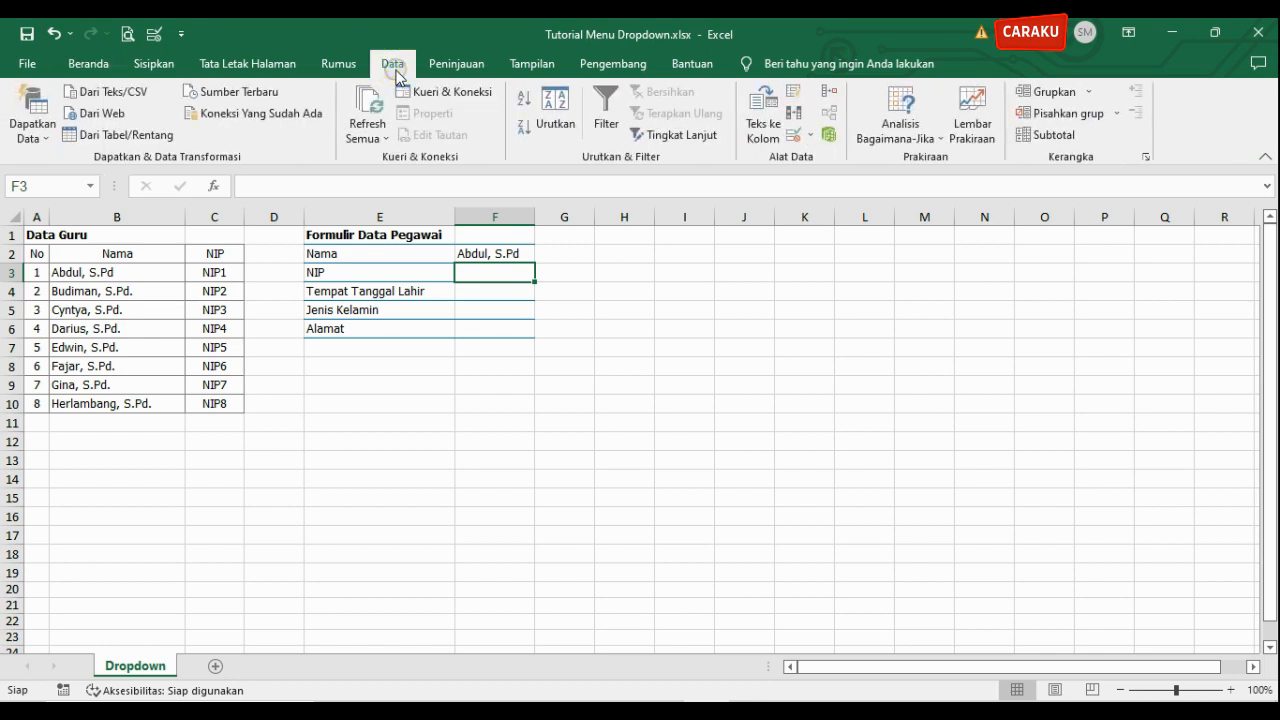
left_click(815, 138)
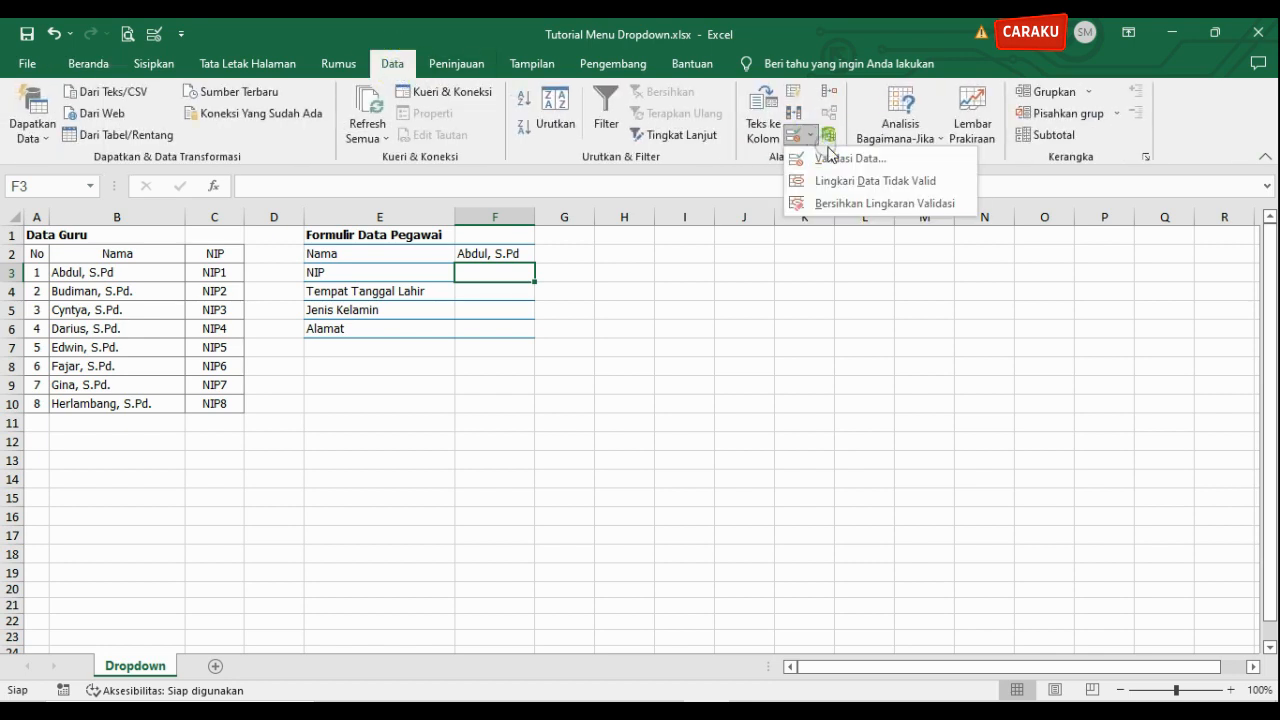
left_click(845, 158)
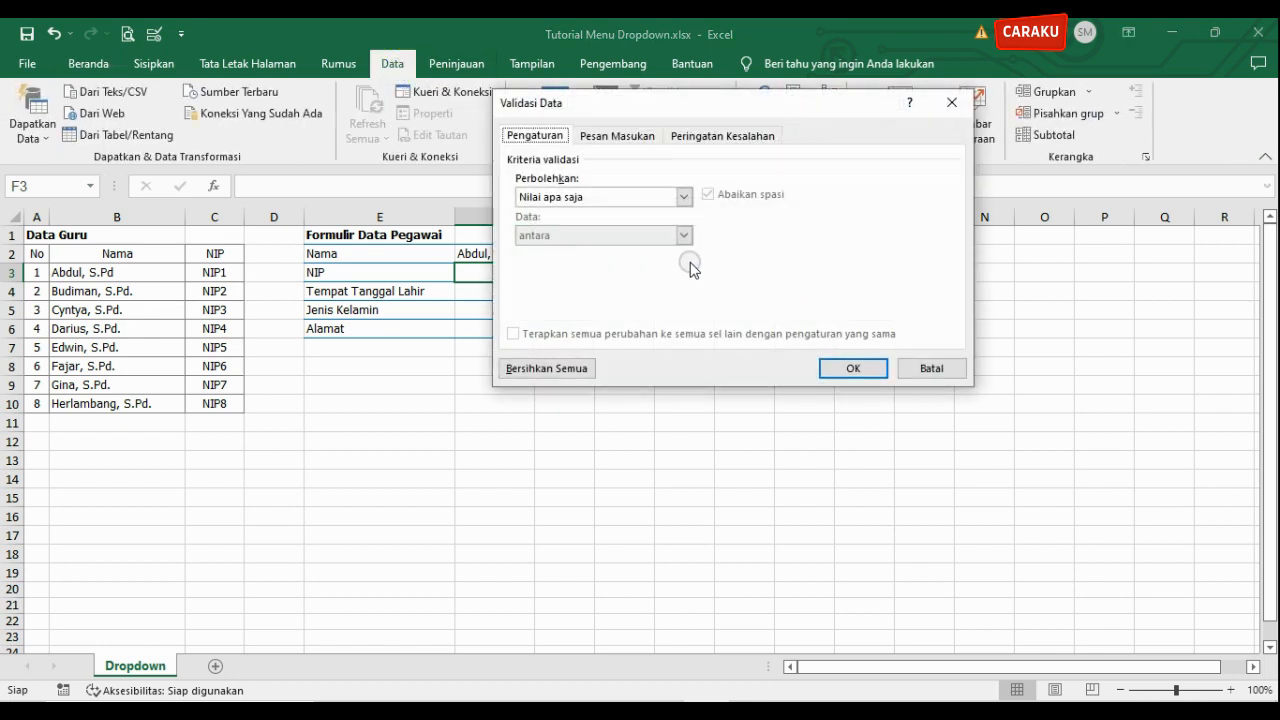
left_click(635, 197)
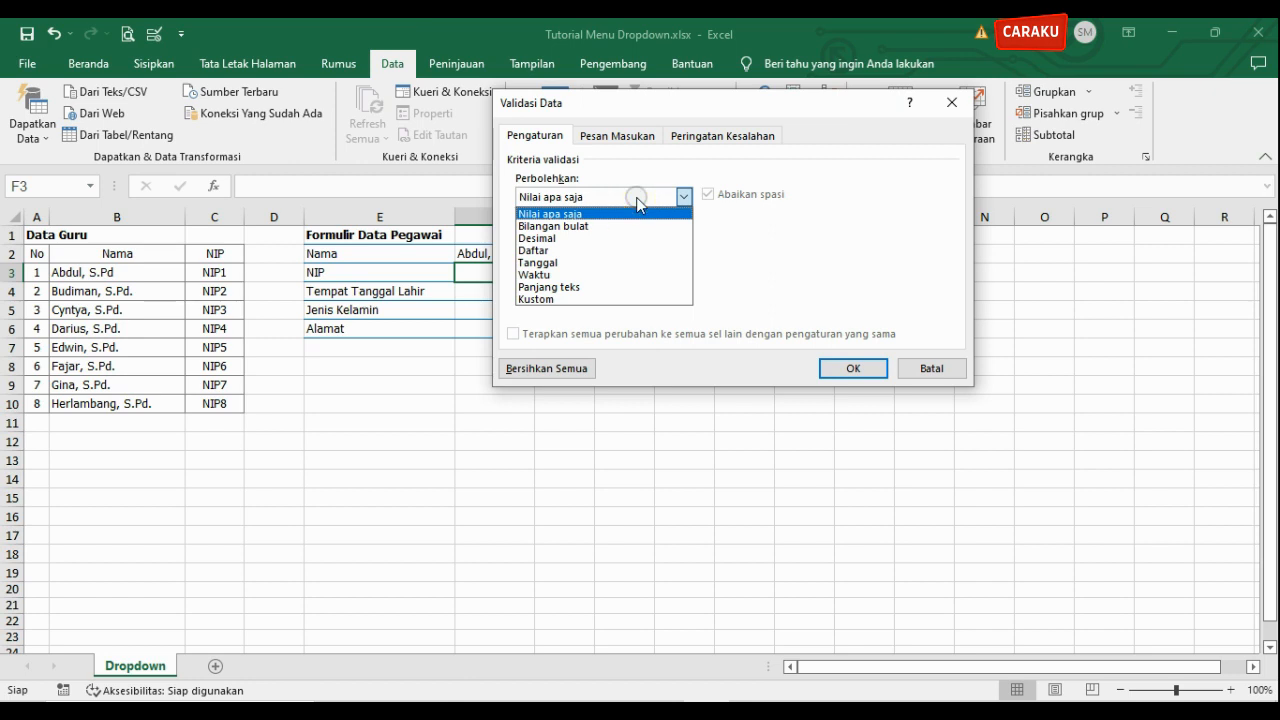
left_click(608, 251)
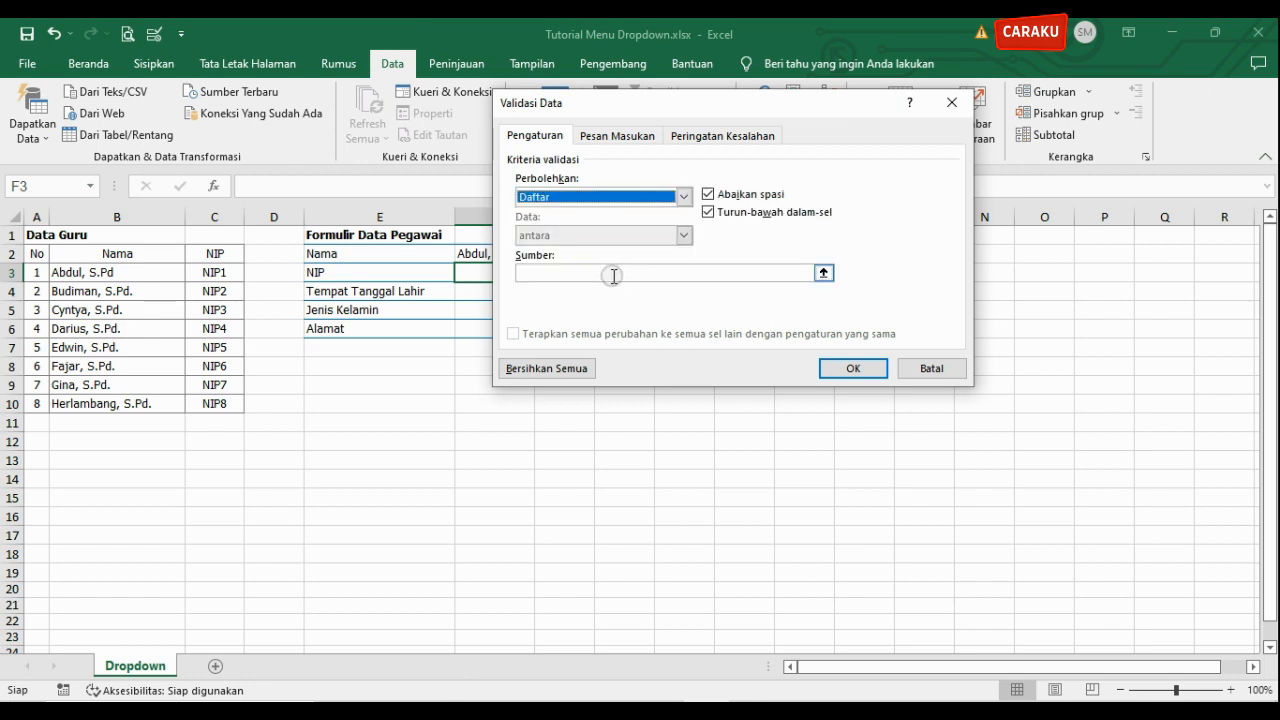
left_click(604, 272)
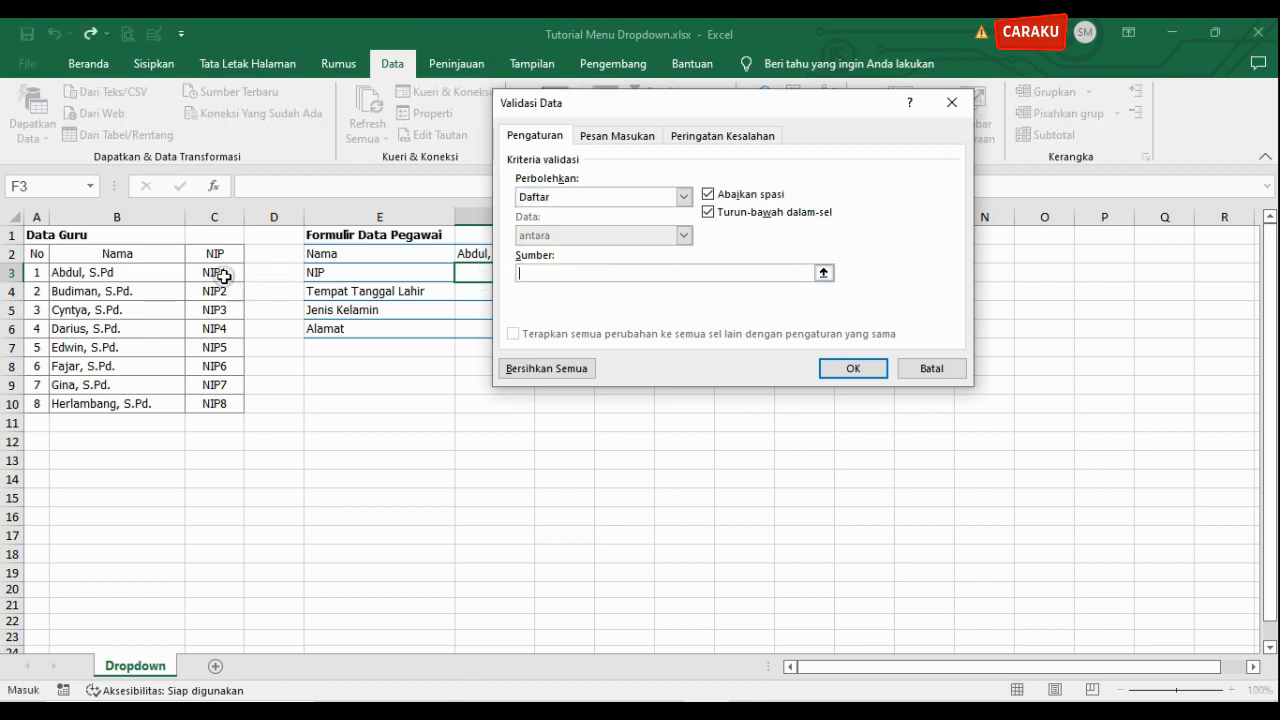
left_click_drag(223, 275, 224, 408)
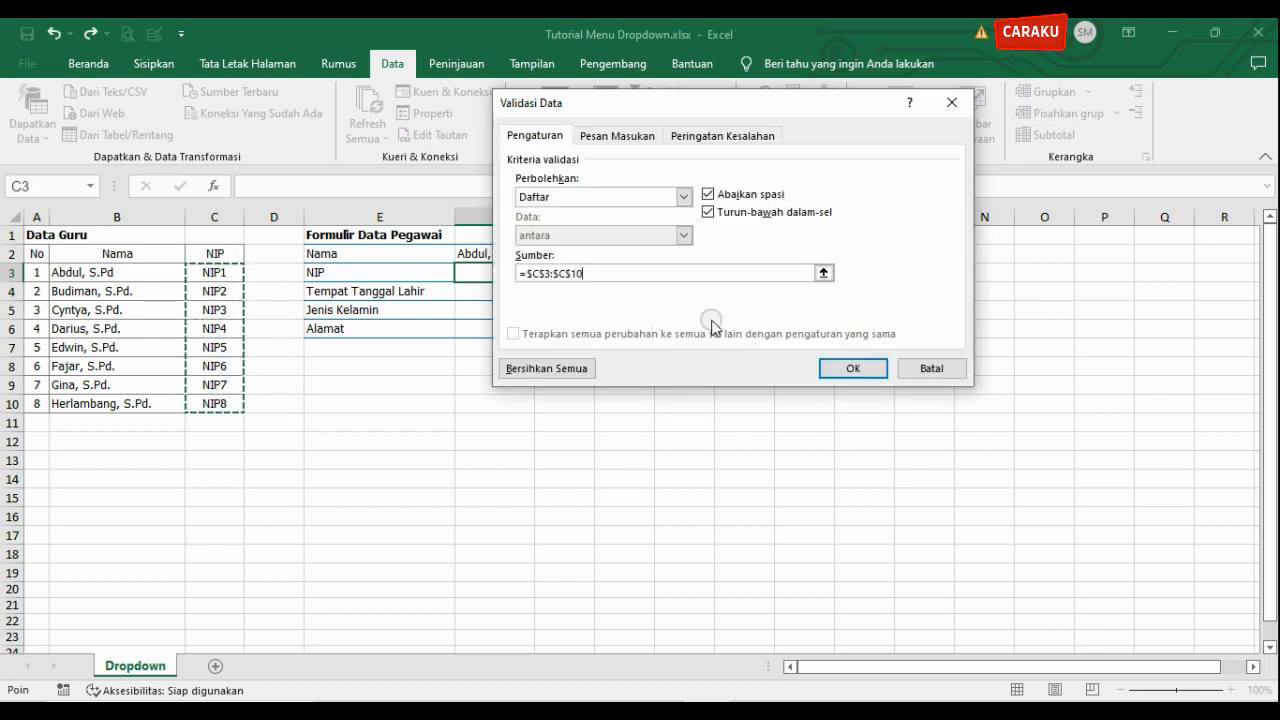
left_click(838, 367)
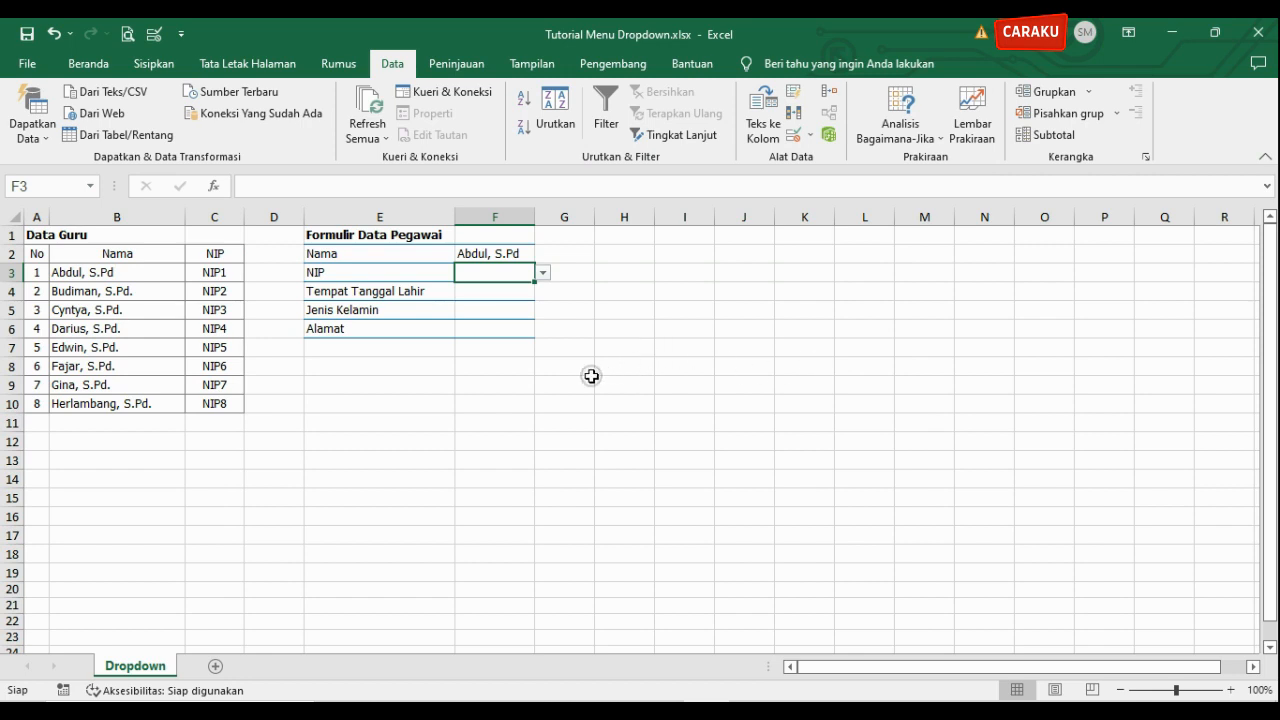
- Choose NIP1 from the dropdown list in F3
left_click(540, 272)
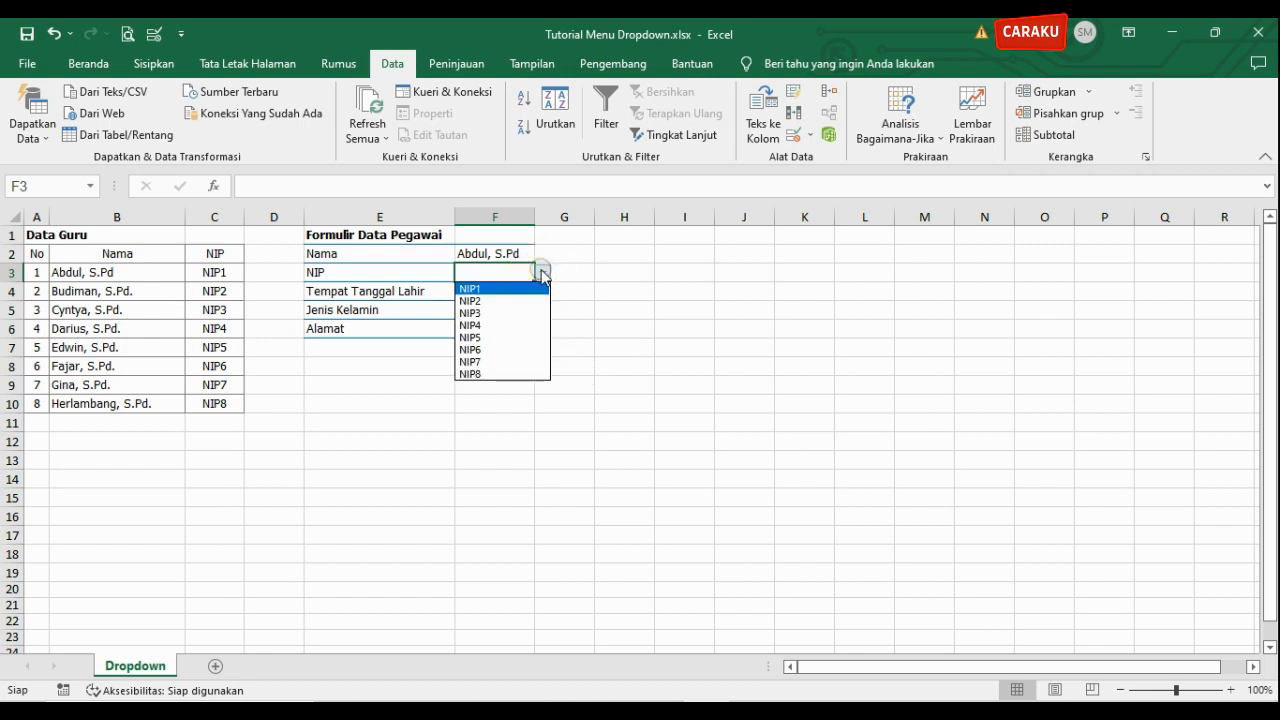
left_click(540, 272)
left_click(540, 272)
left_click(509, 288)
left_click(580, 305)
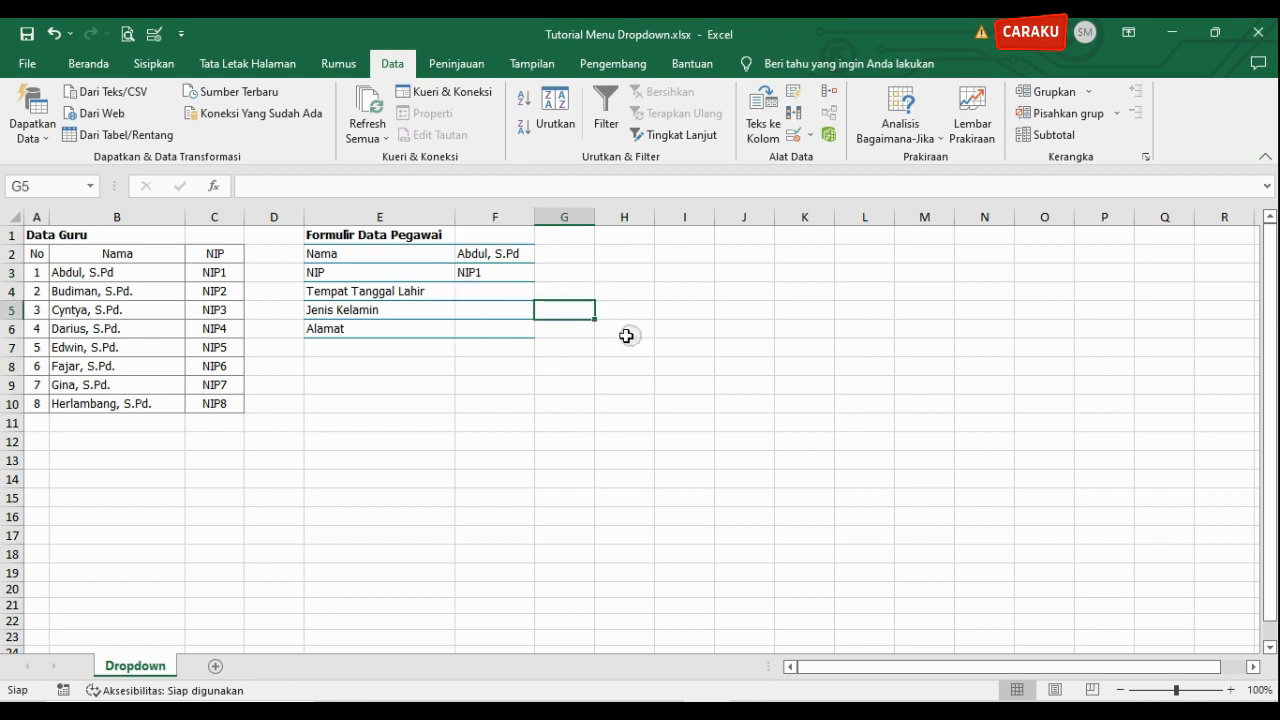
- Enter "Tempat 1, Tanggal 1" in F4 and autofit column F to its contents
left_click(518, 295)
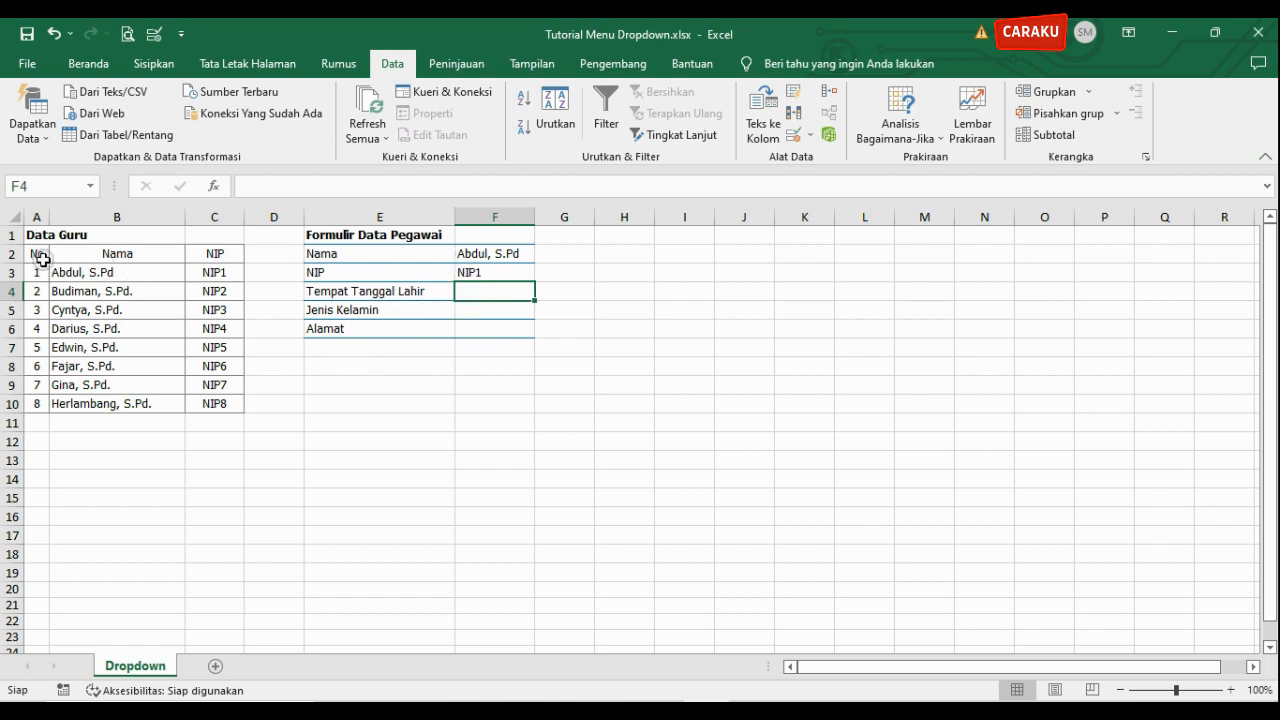
left_click(265, 254)
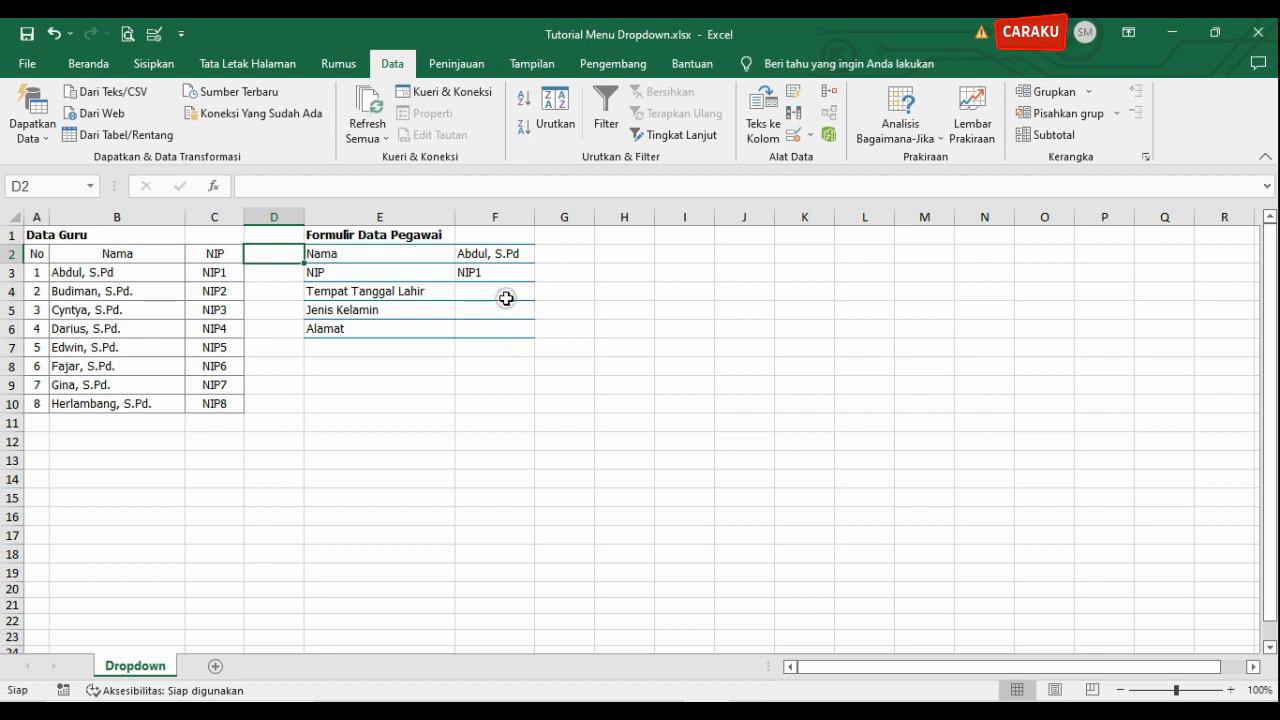
left_click(503, 293)
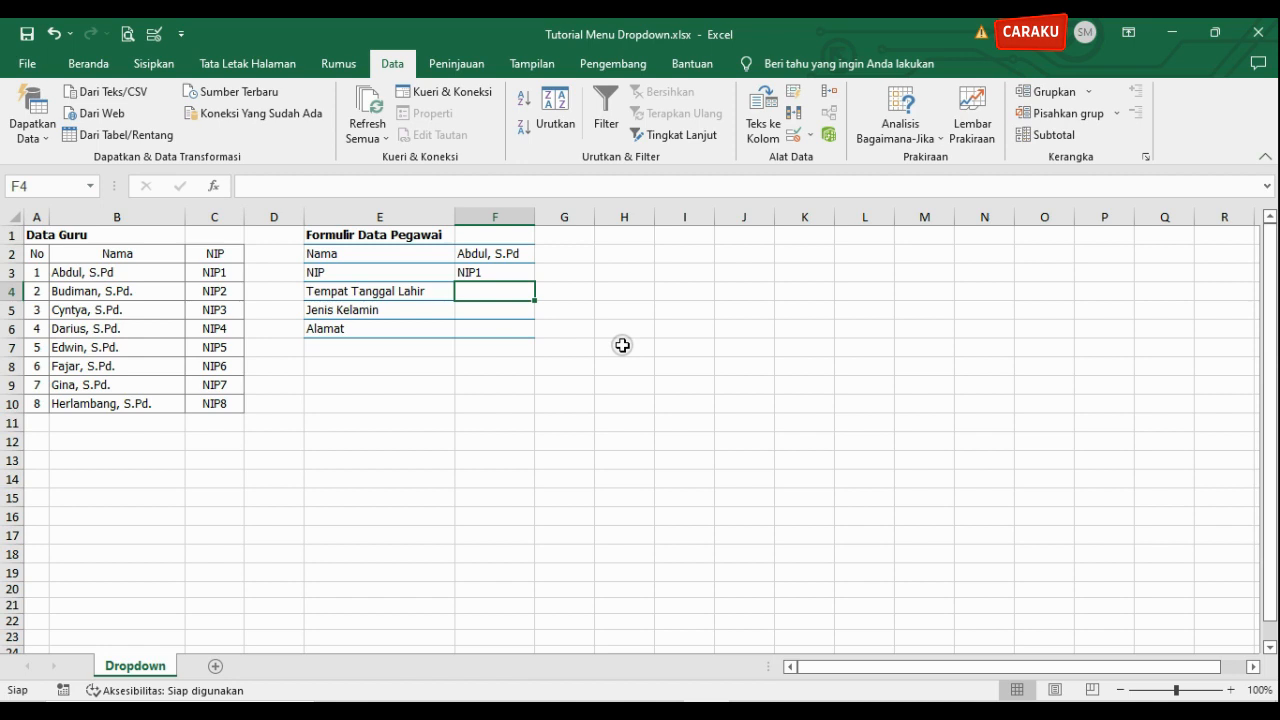
type("tEMPAT")
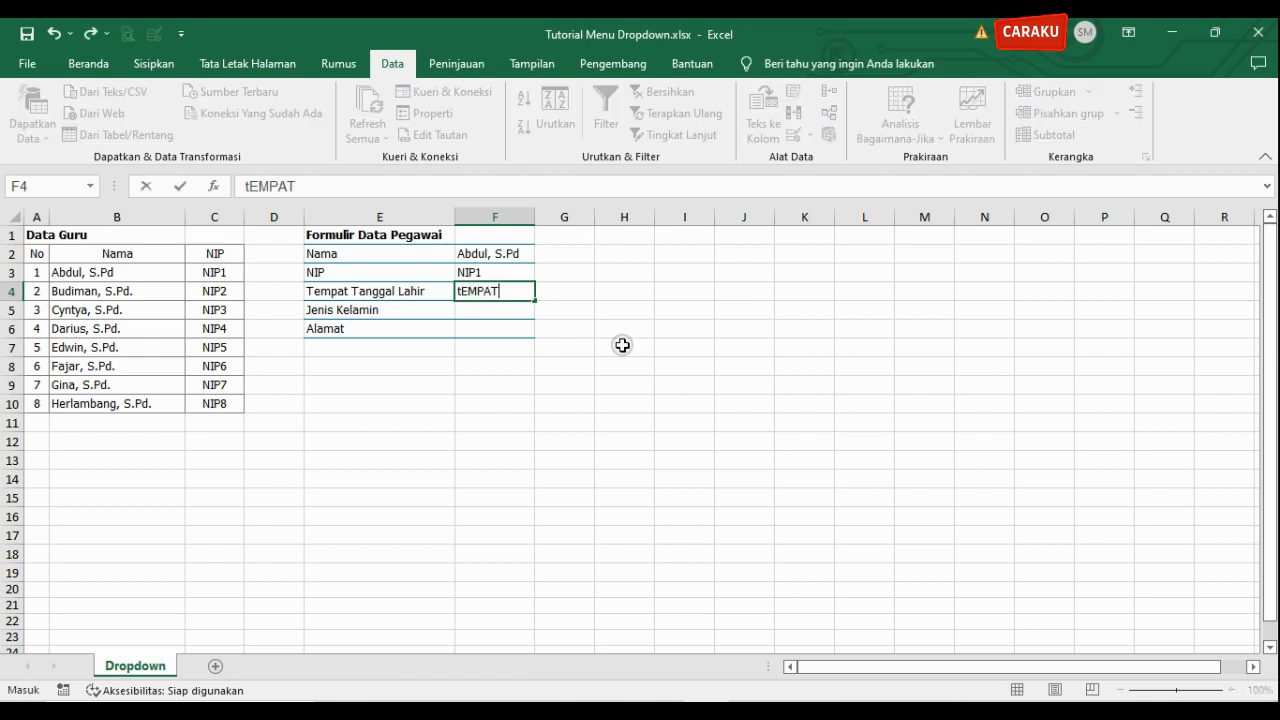
type(" P")
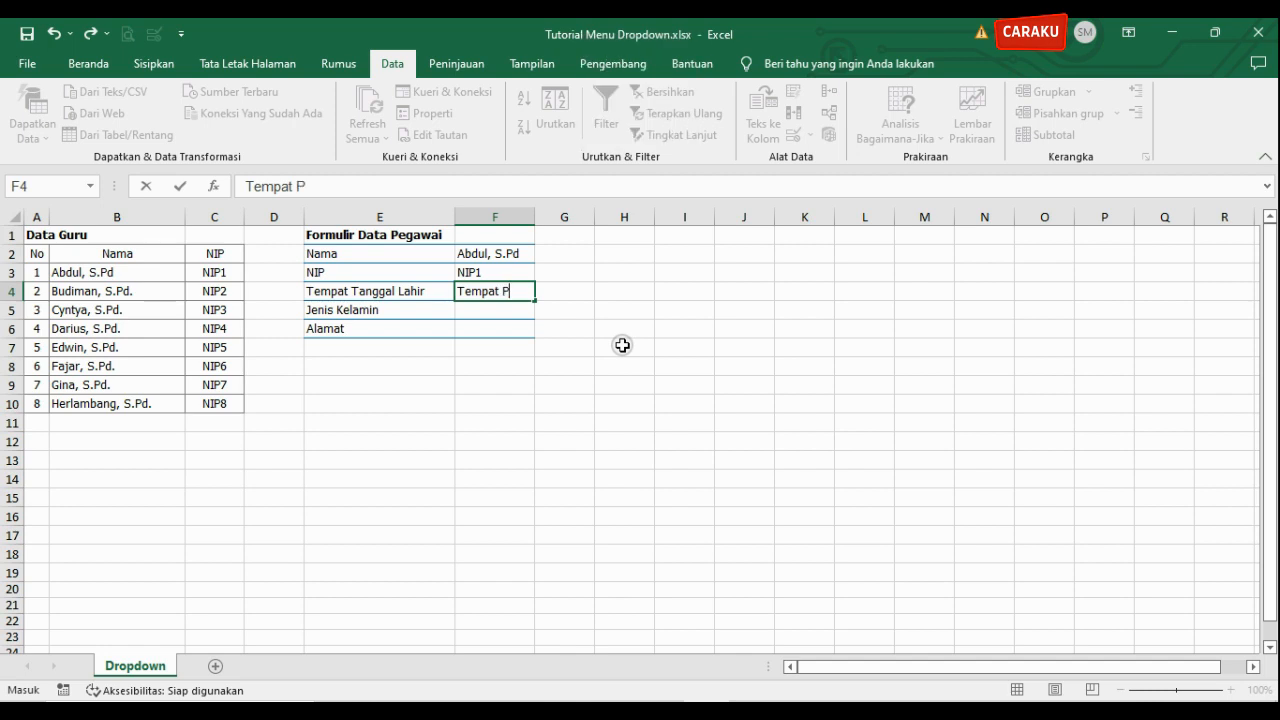
key("BackSpace")
type("1, Tanggal")
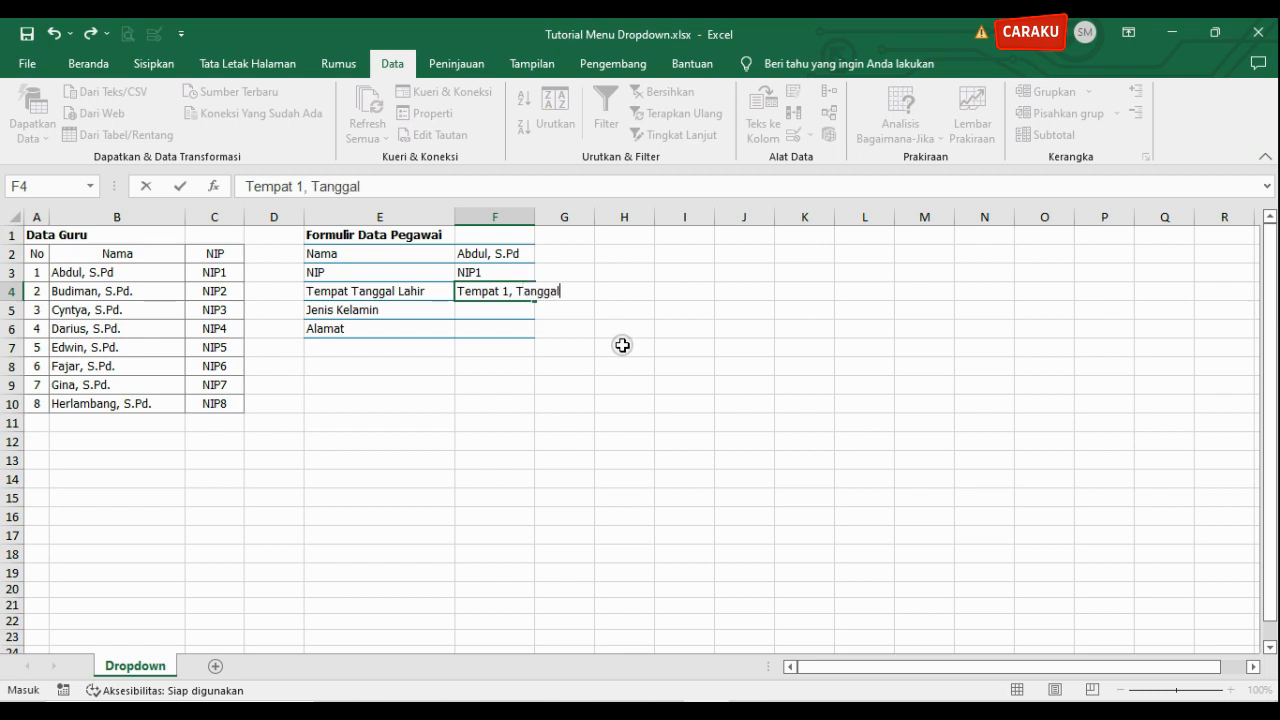
type(" 1")
key("Return")
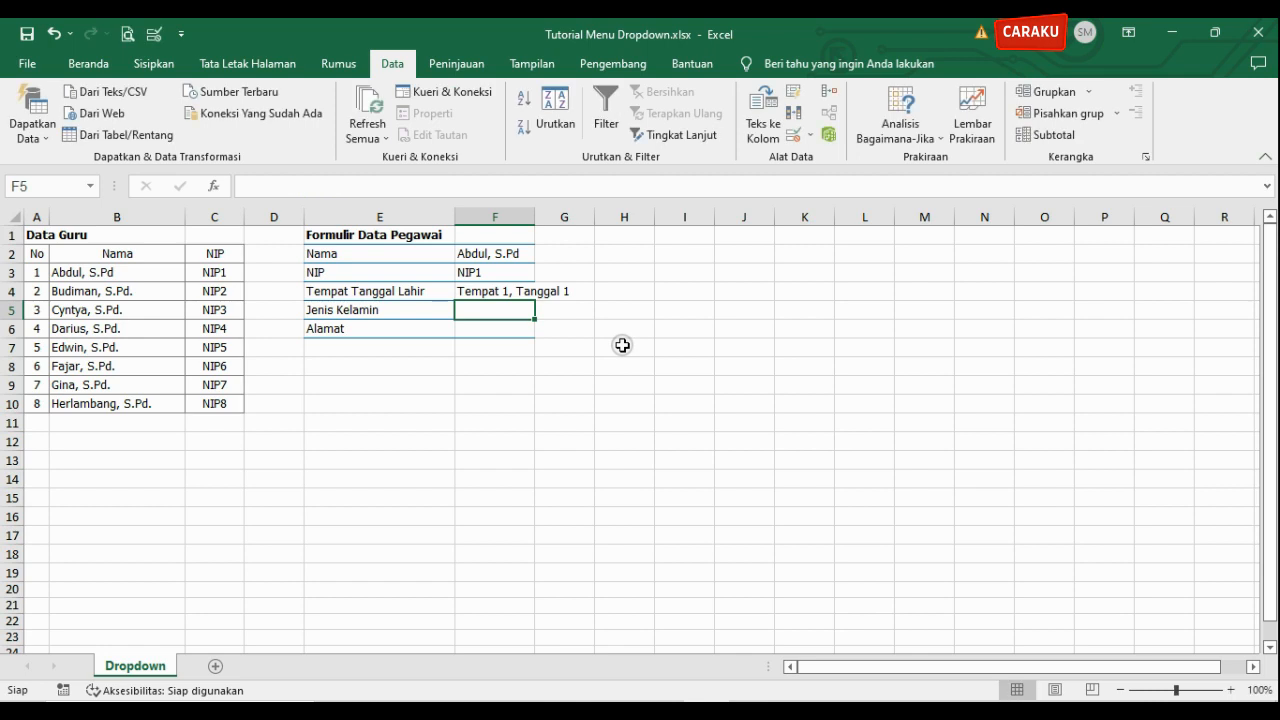
double_click(534, 217)
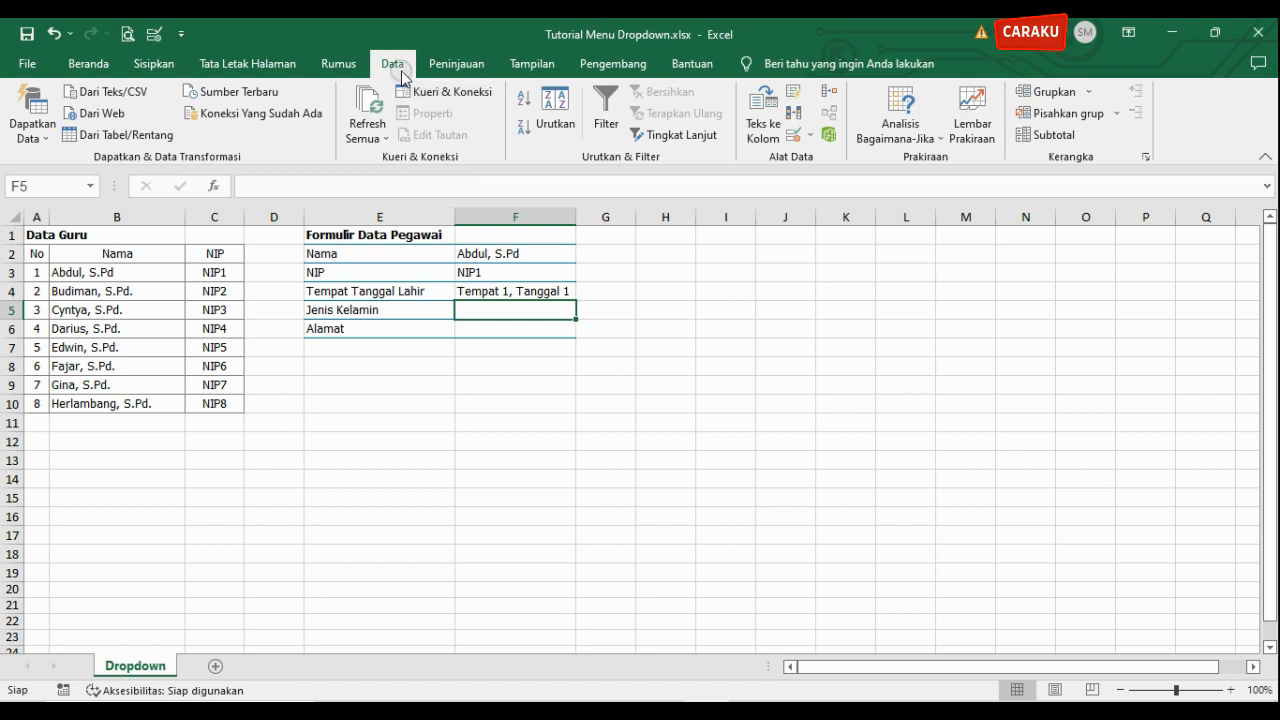
- Add list data validation to the Jenis Kelamin cell F5 with the directly entered options L;P as the source
left_click(806, 134)
left_click(851, 160)
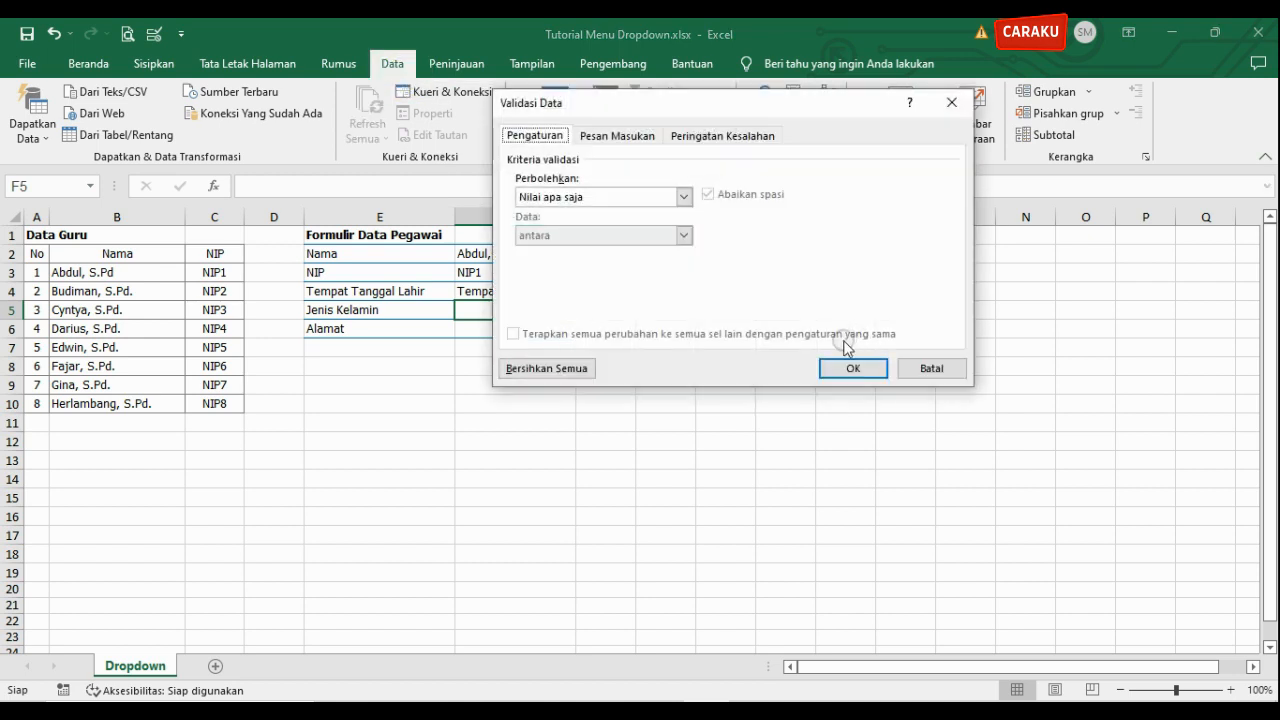
left_click(669, 198)
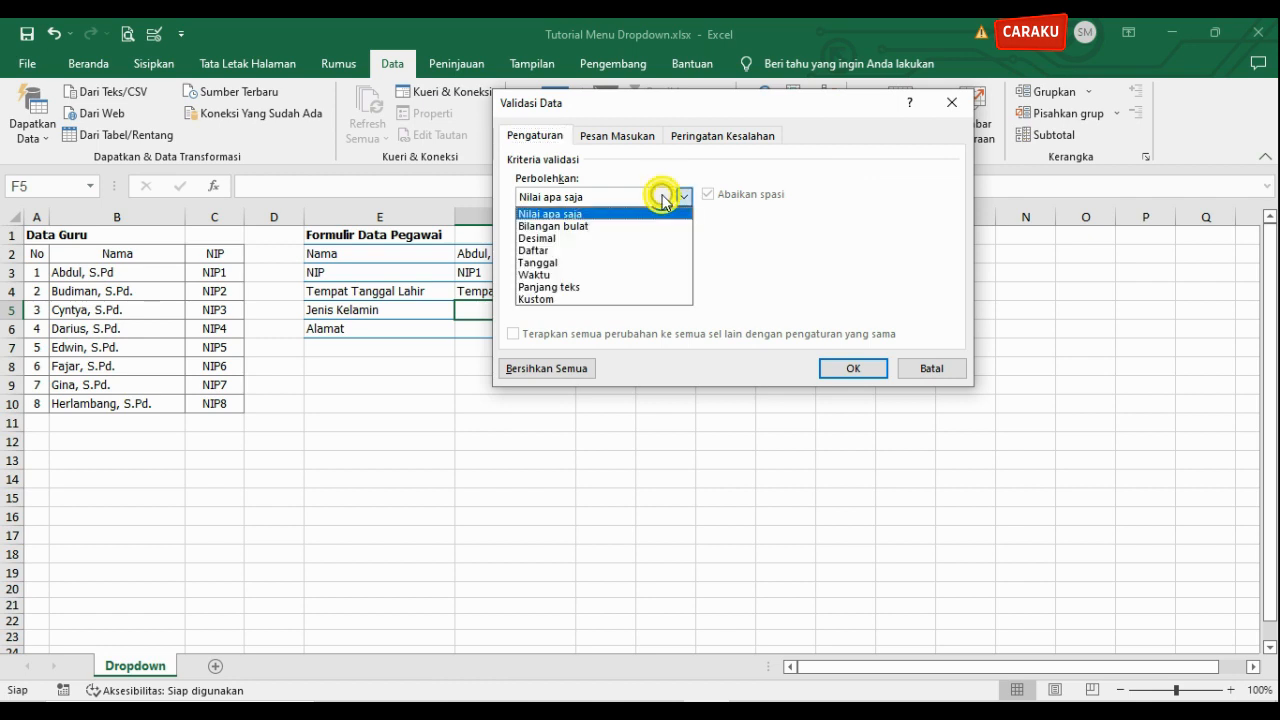
left_click(614, 247)
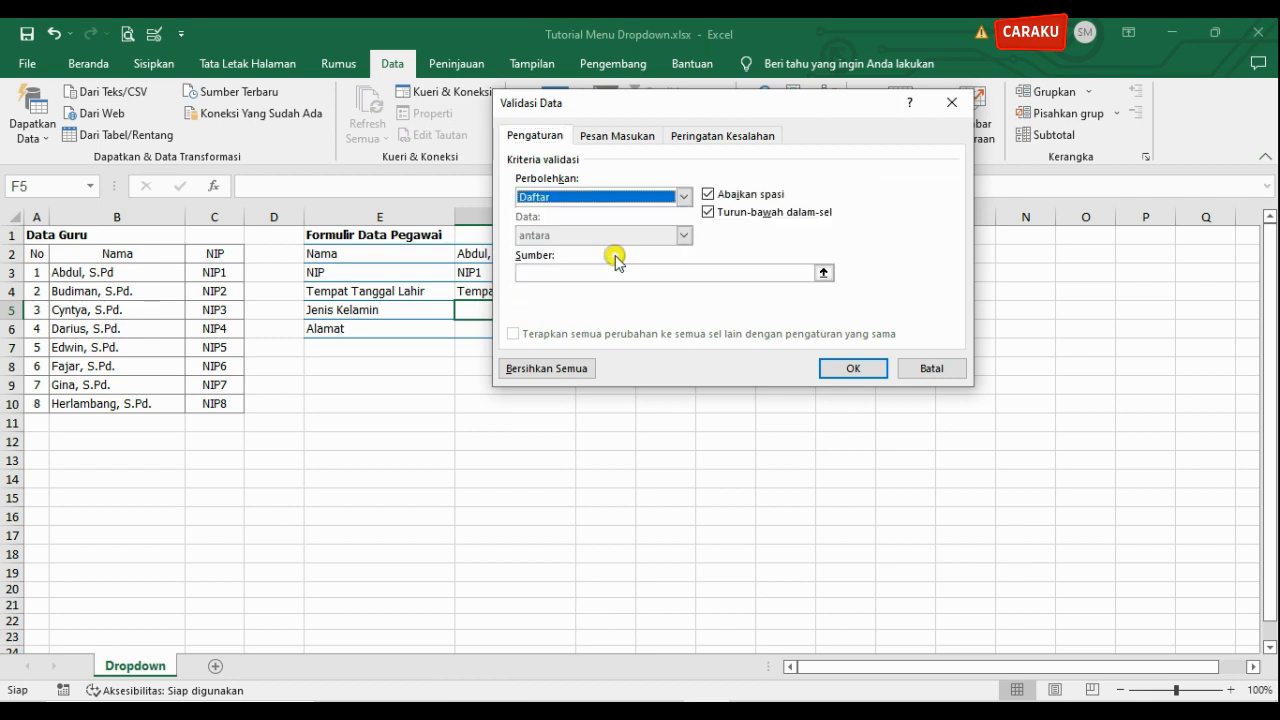
left_click(563, 274)
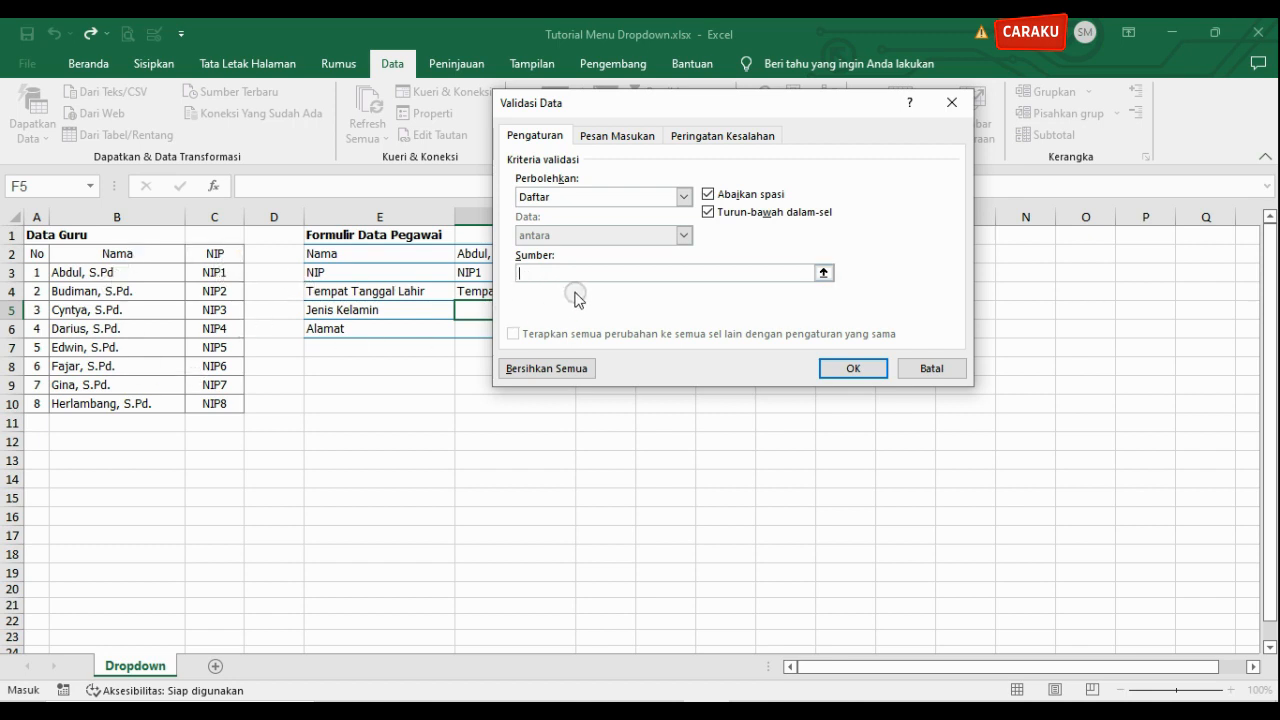
left_click_drag(596, 107, 693, 105)
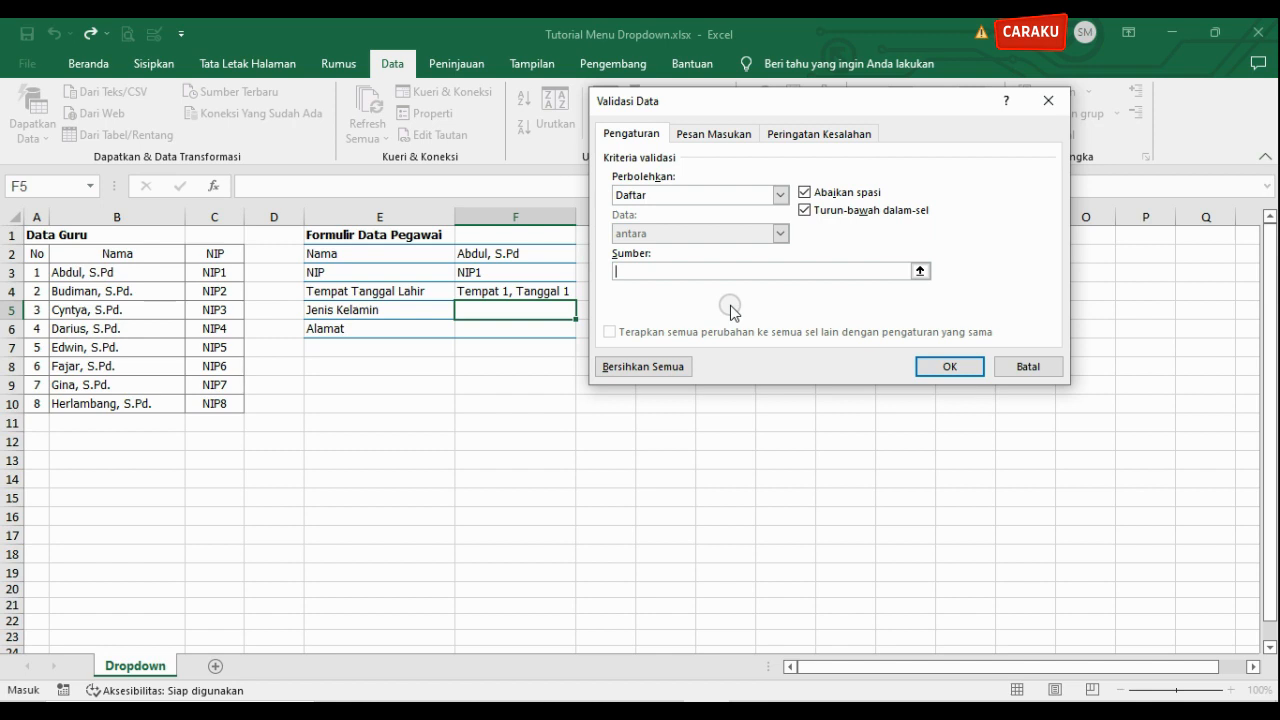
type("l")
type("L")
type(";")
type("P")
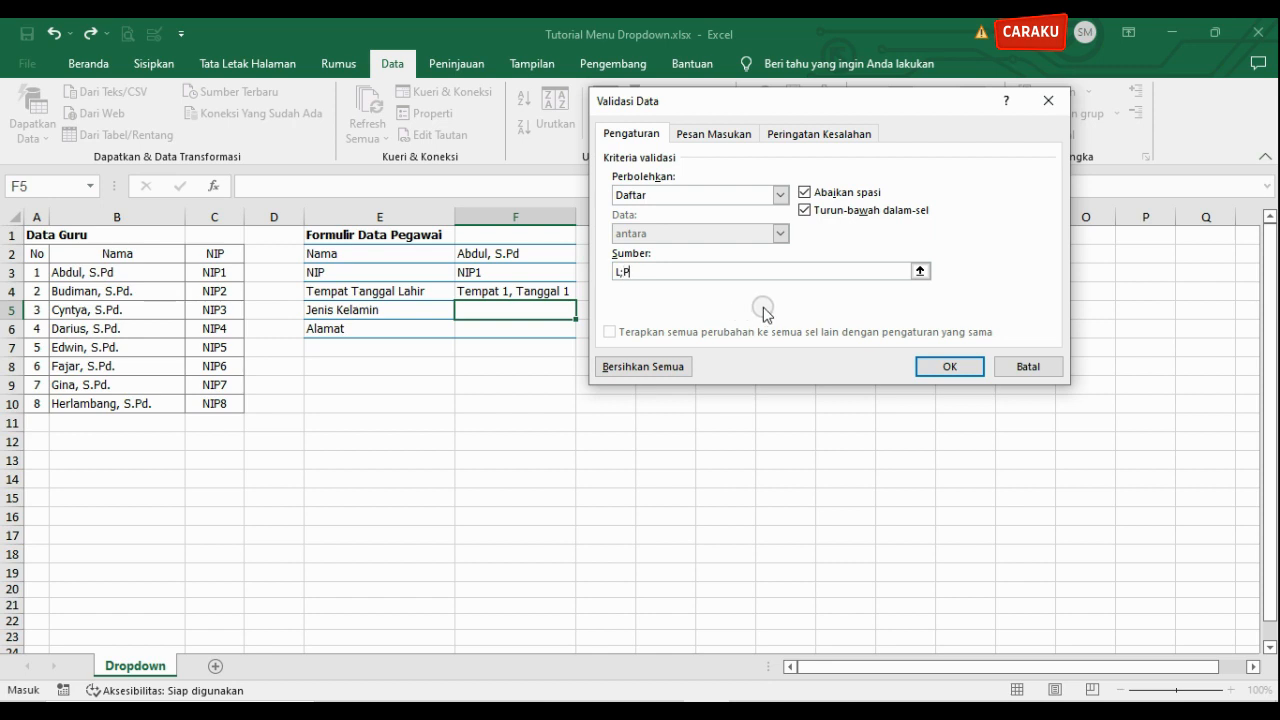
left_click(940, 368)
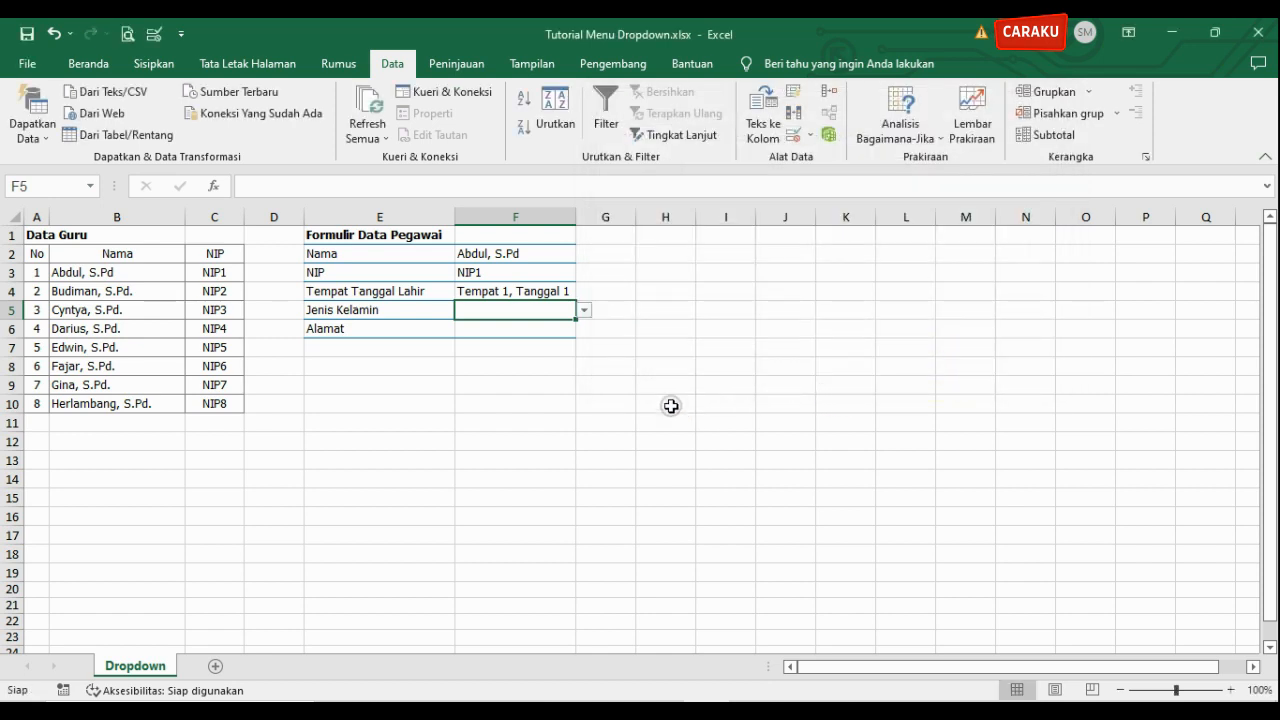
- Choose L from the dropdown list in F5 and enter "Alamat 1" in the Alamat cell F6
left_click(588, 316)
left_click(557, 323)
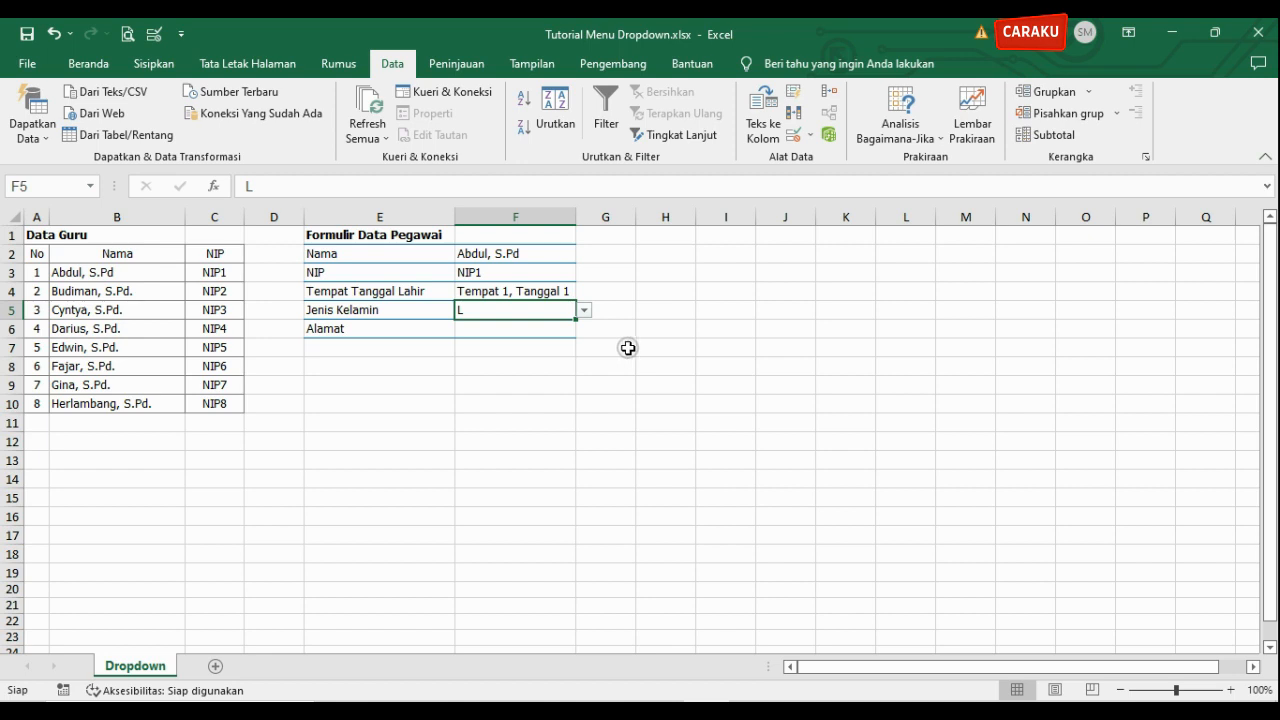
left_click(549, 330)
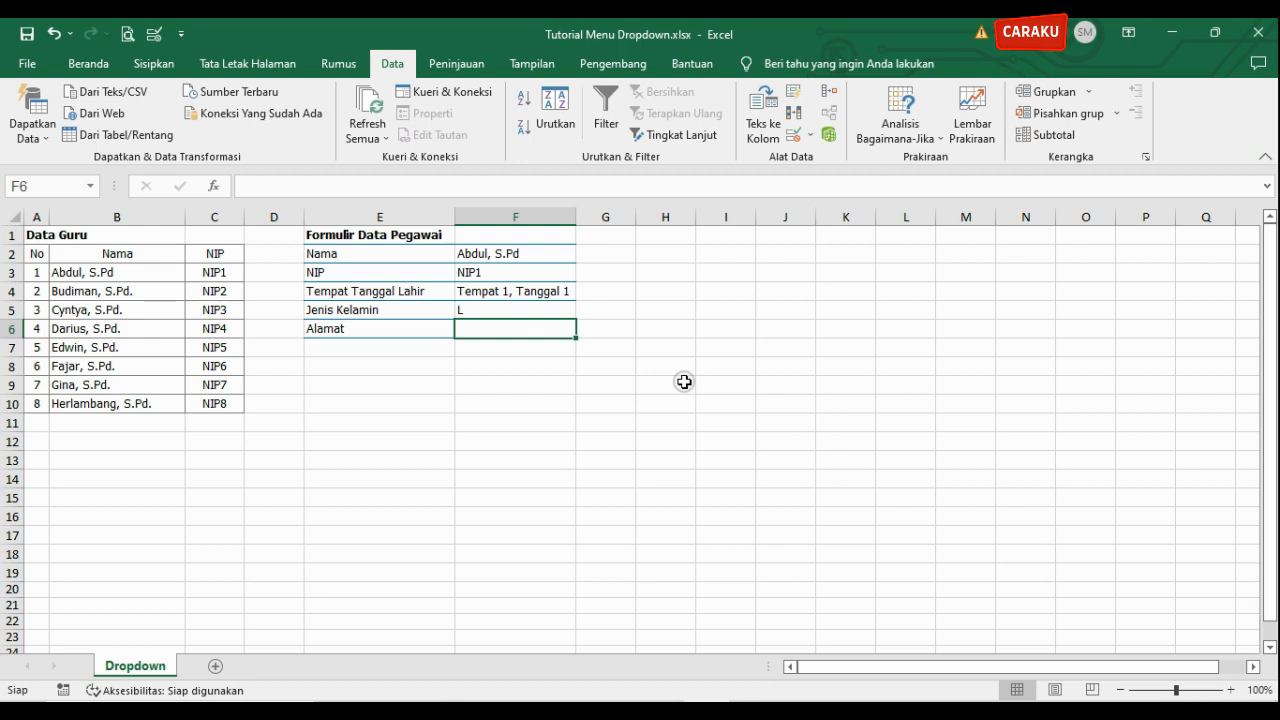
type("A")
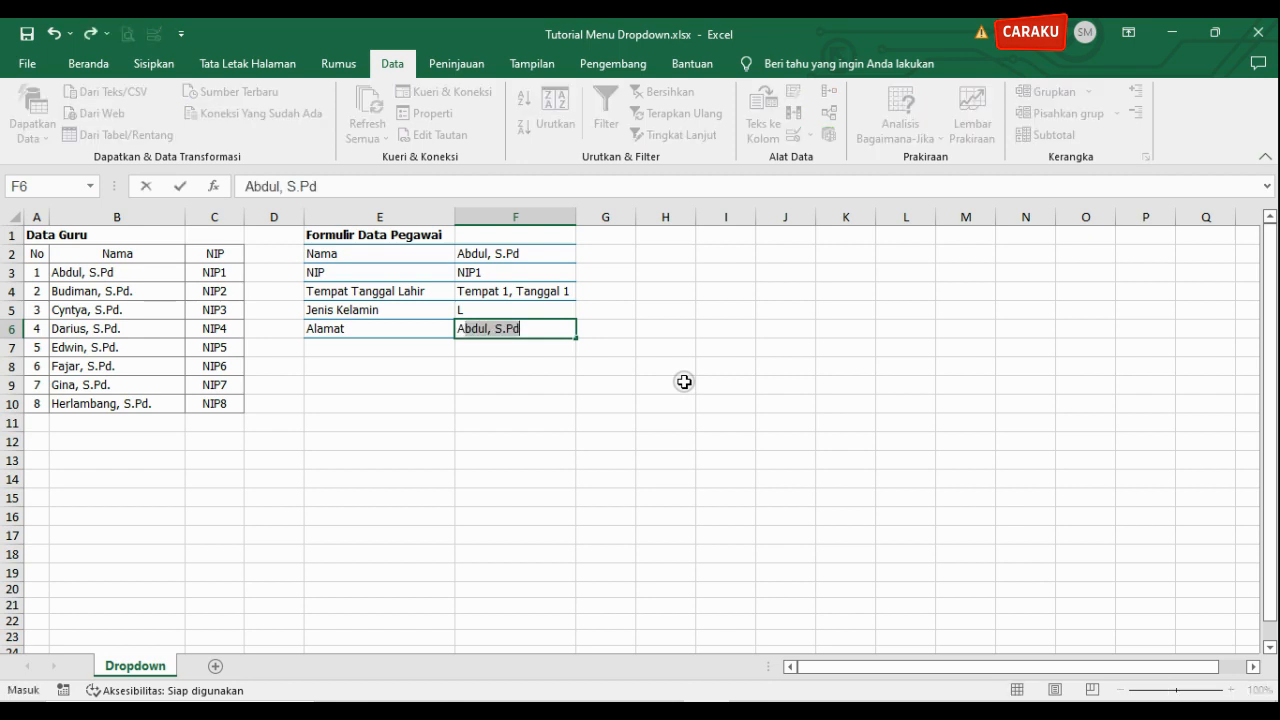
type("lamat")
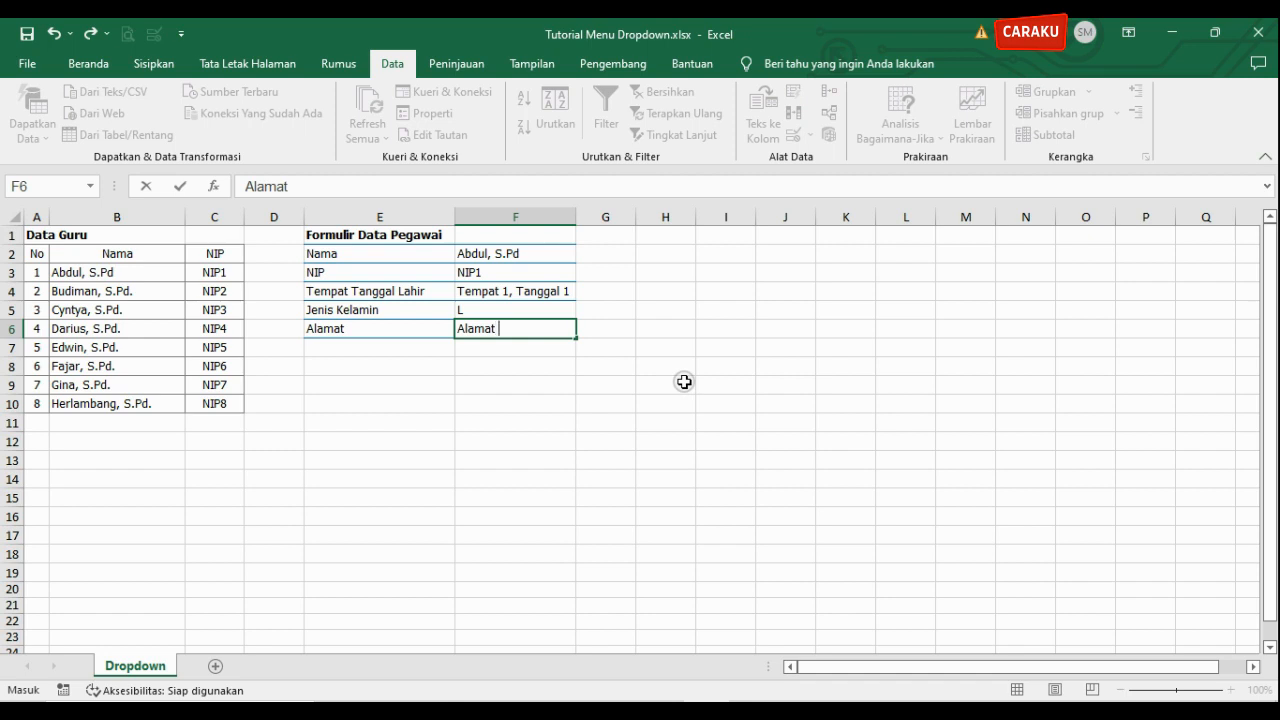
type(" 1")
key("Return")
key("Return")
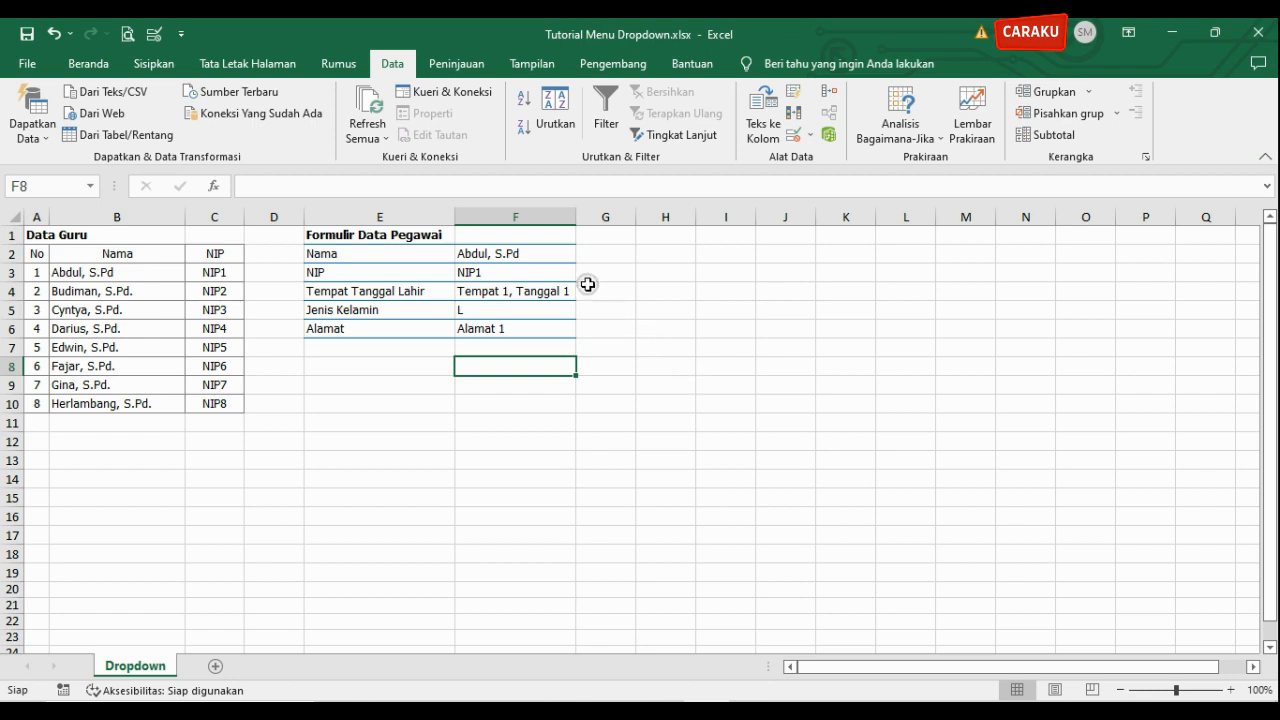
- Fill the dropdown cells F2, F3 and F5 with the standard yellow colour
left_click(553, 255)
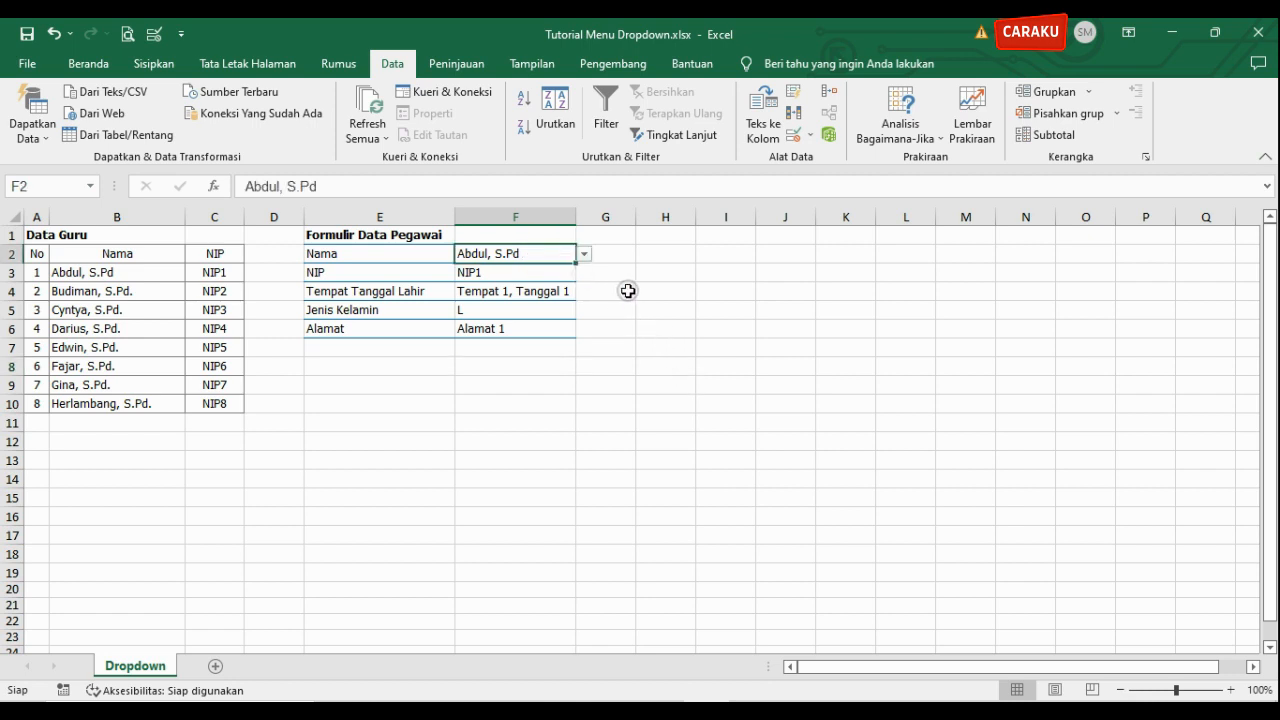
left_click(518, 273, "ctrl")
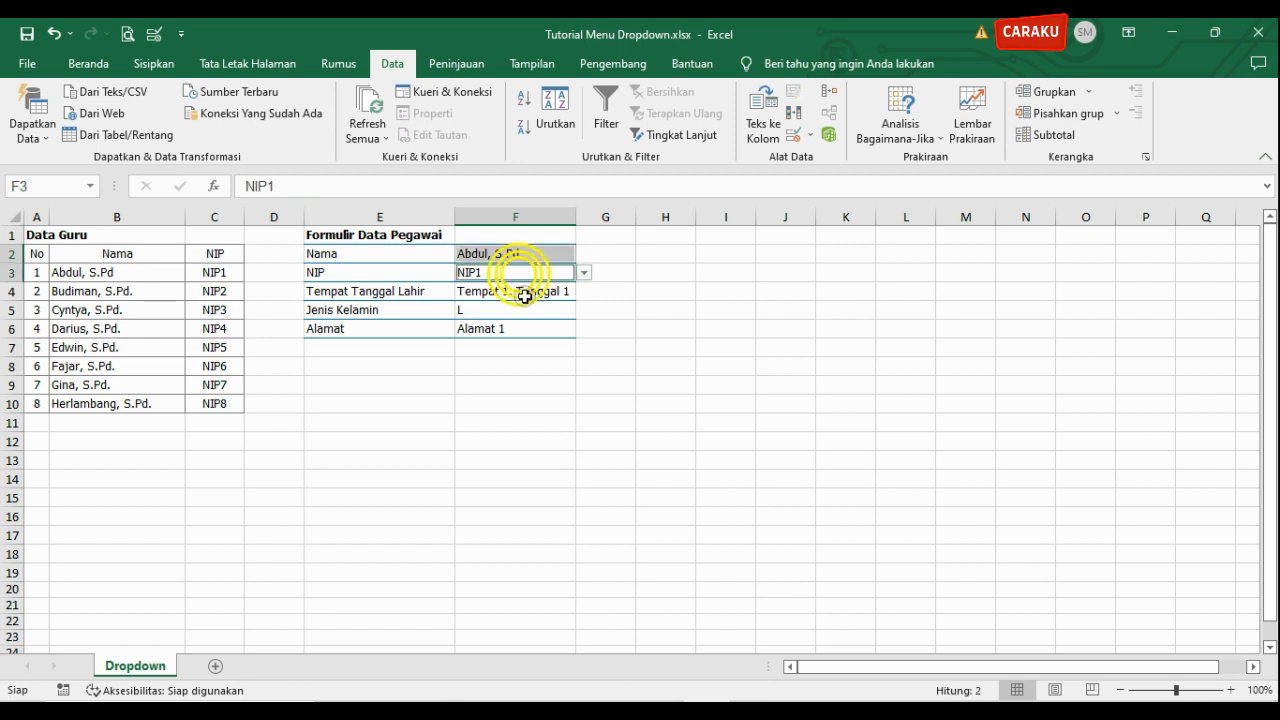
left_click(516, 310, "ctrl")
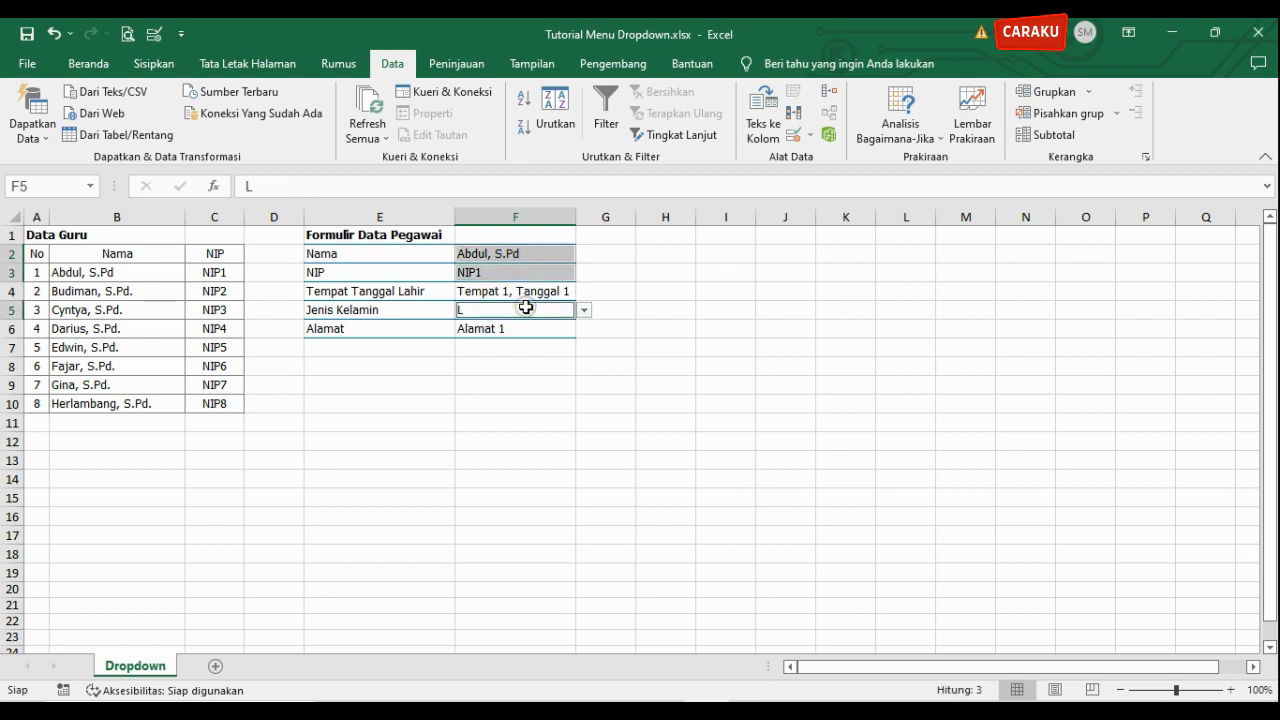
left_click(88, 63)
left_click(257, 128)
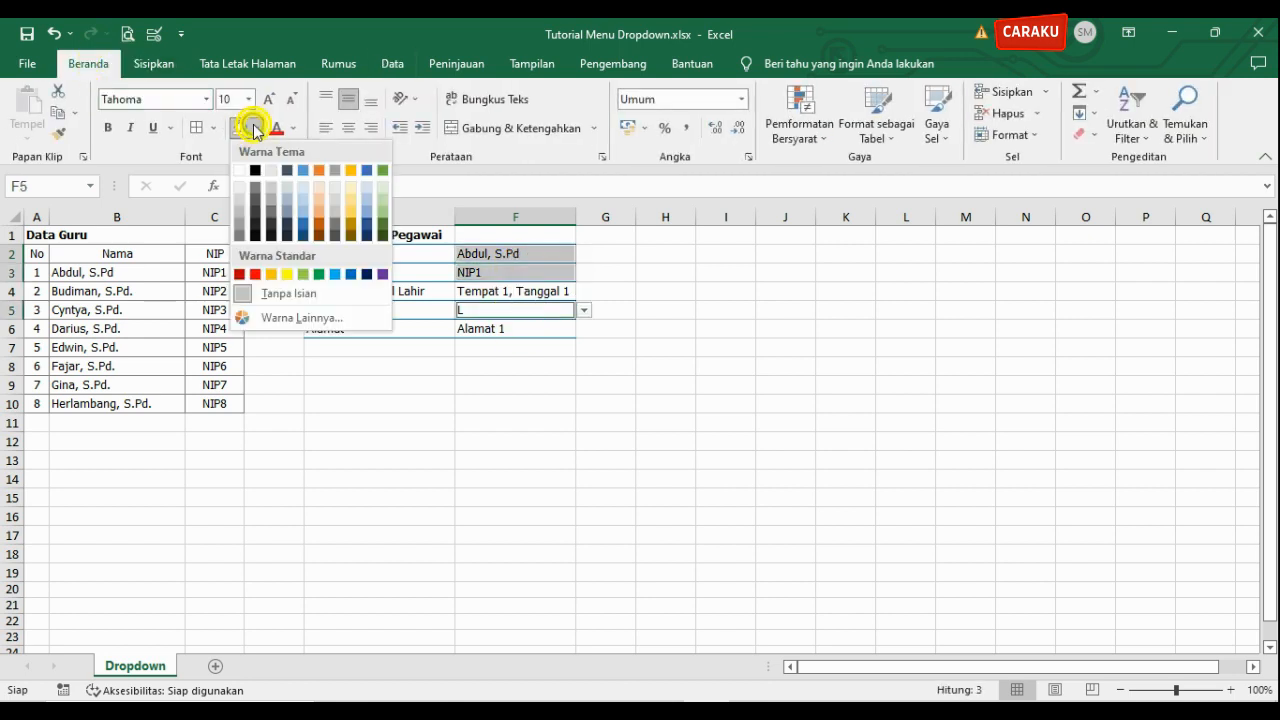
left_click(287, 273)
left_click(560, 400)
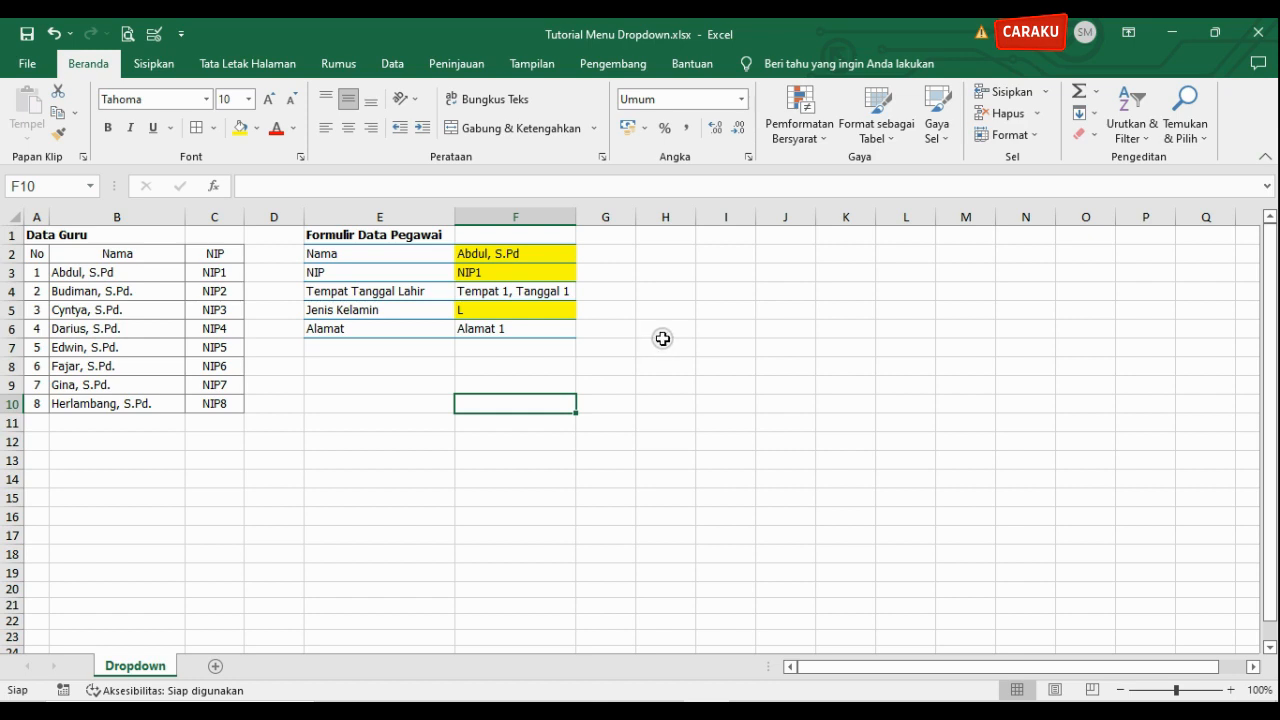
left_click(568, 256)
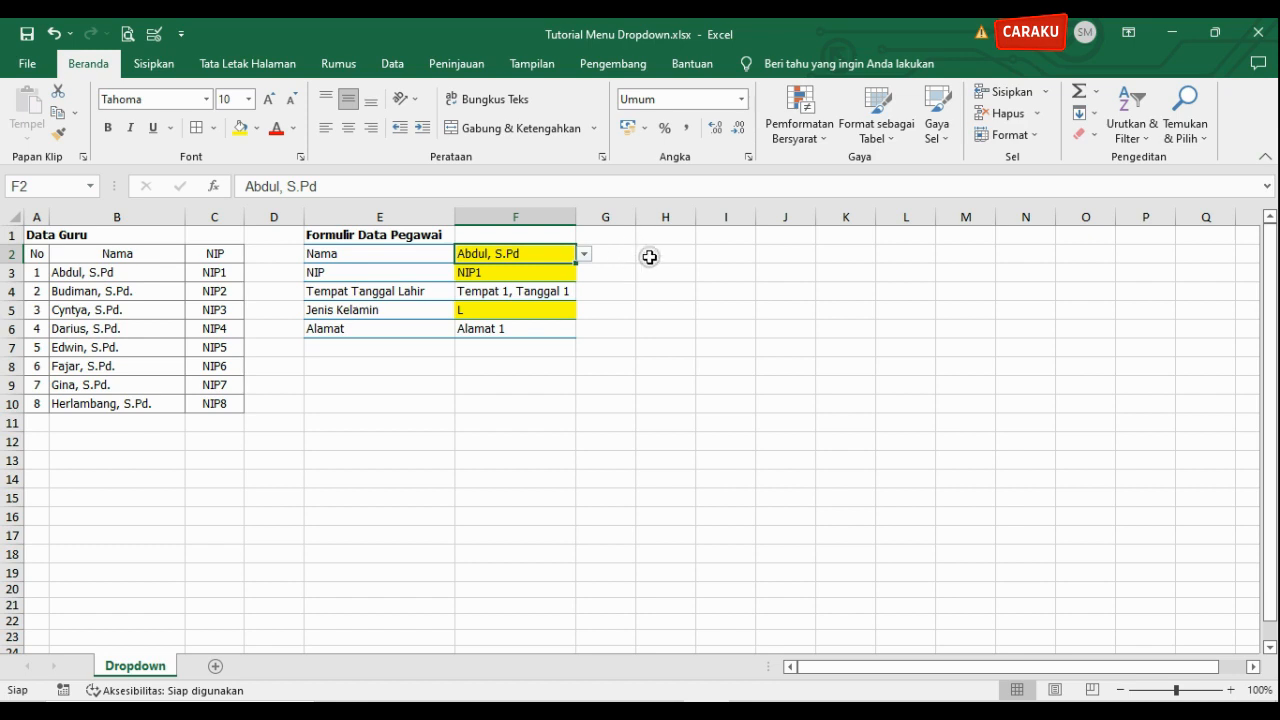
left_click(651, 253)
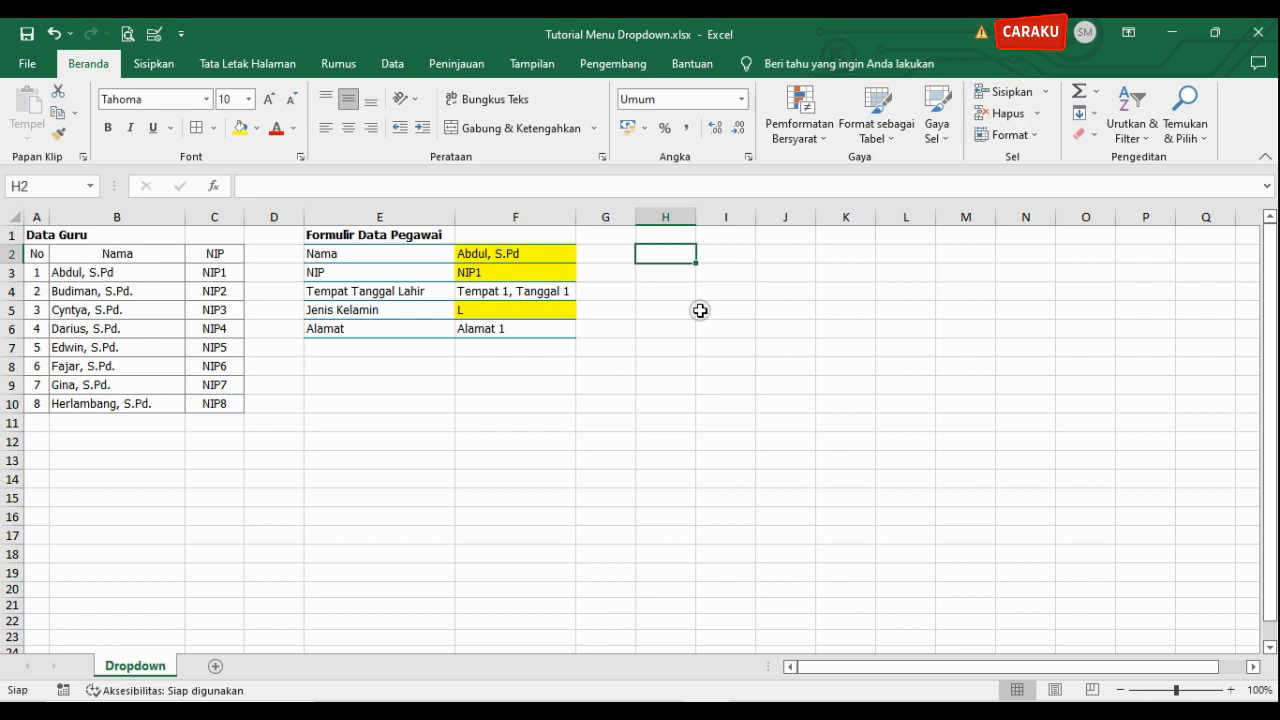
left_click(545, 256)
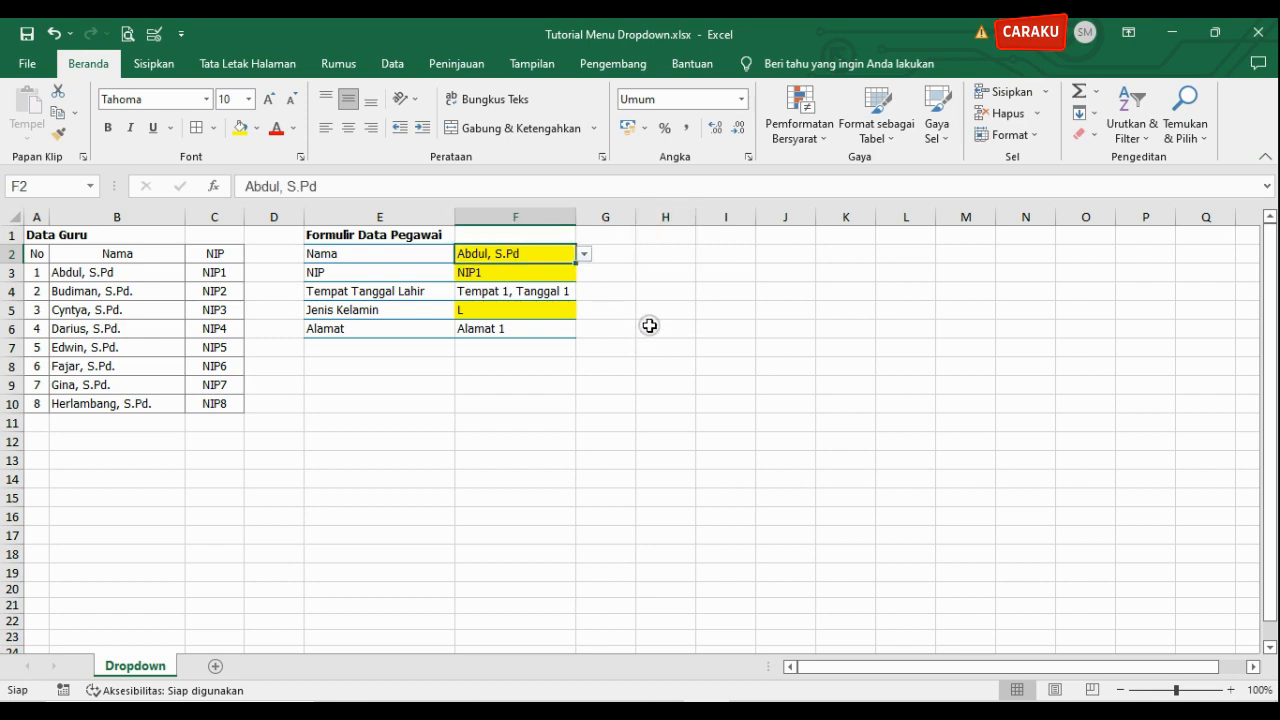
- Fill the empty cells H2 and H3 with yellow
left_click(651, 255)
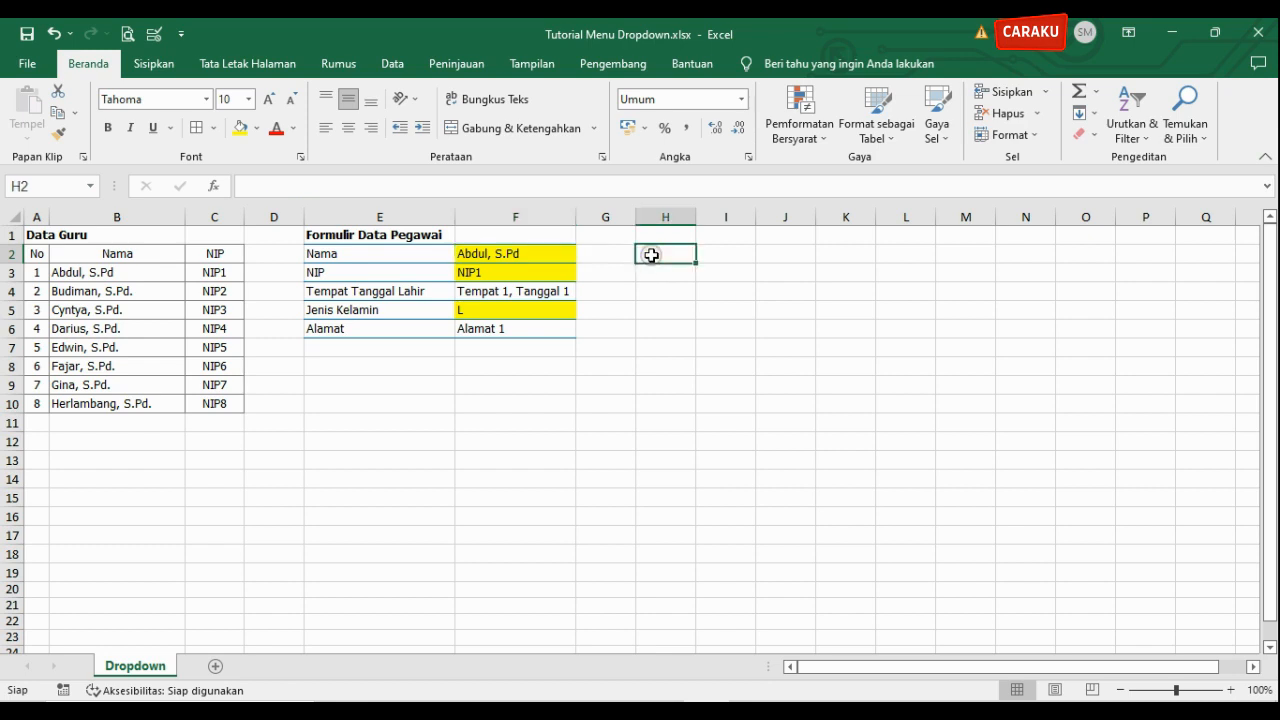
left_click(246, 139)
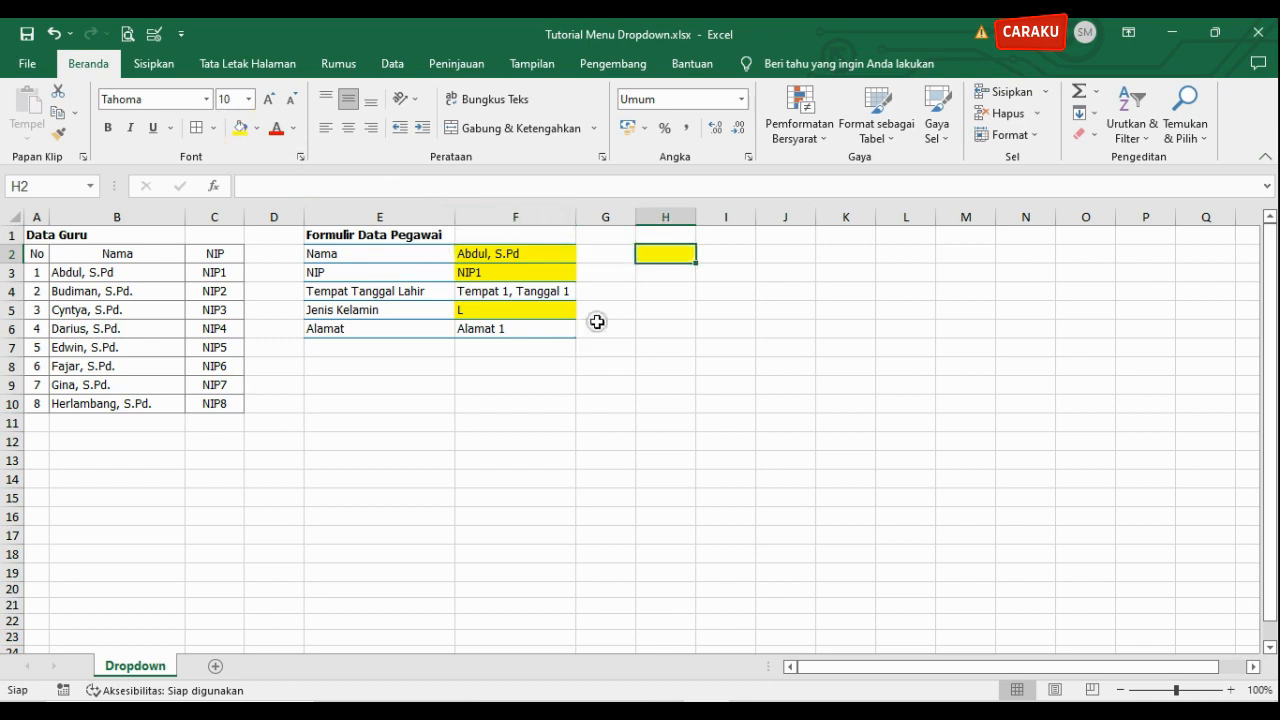
left_click(654, 271)
left_click(240, 129)
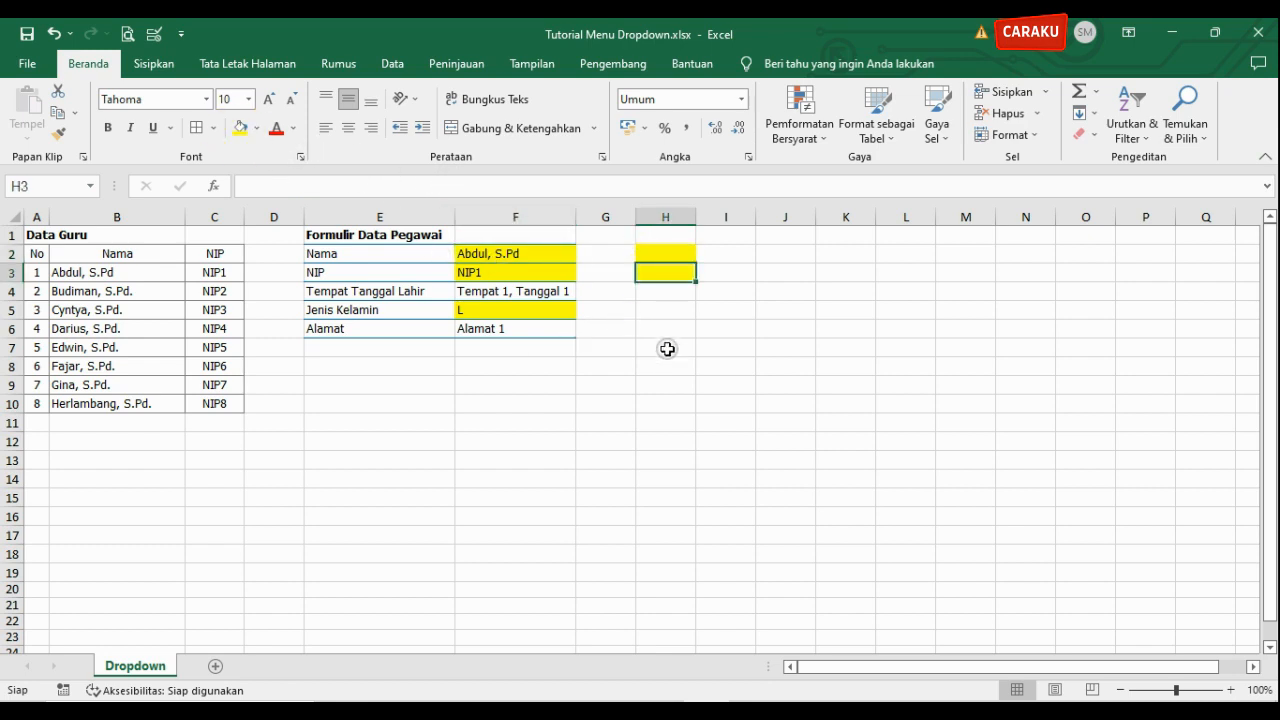
- Enter the first teacher's name and title in H2 in all capitals, without a space after the comma
left_click(670, 251)
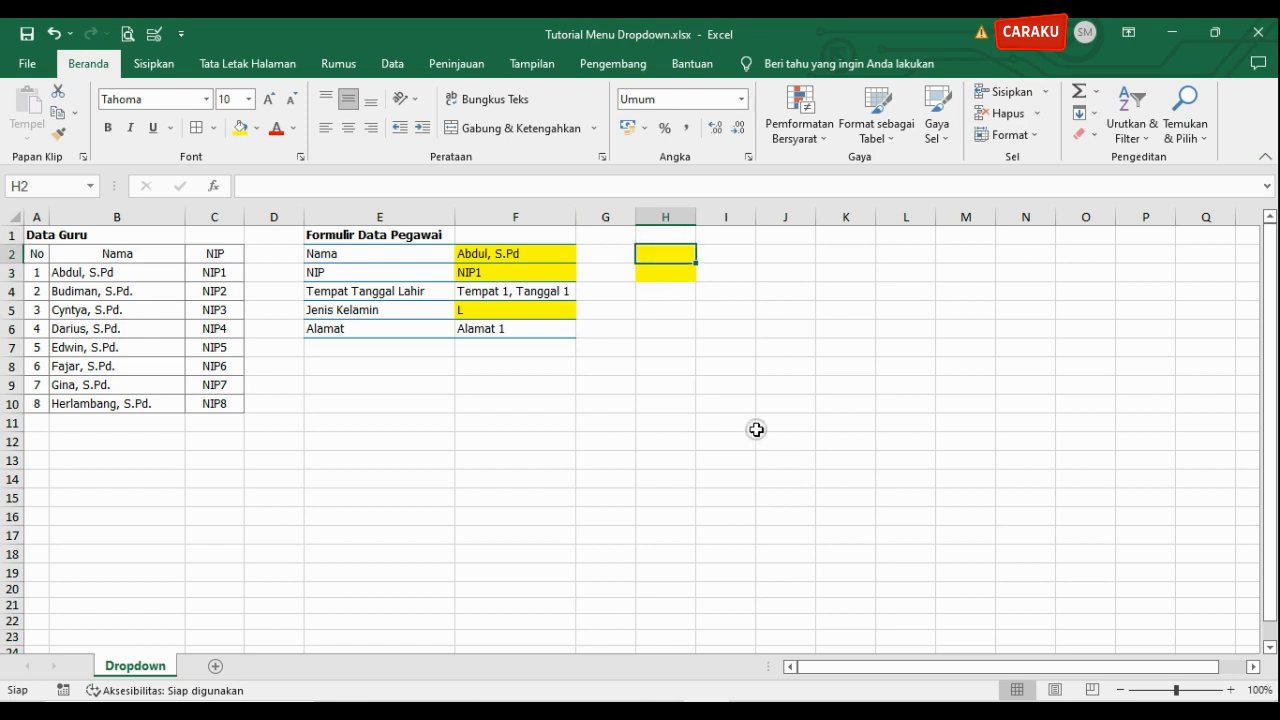
key("Caps_Lock")
type("ABDUL")
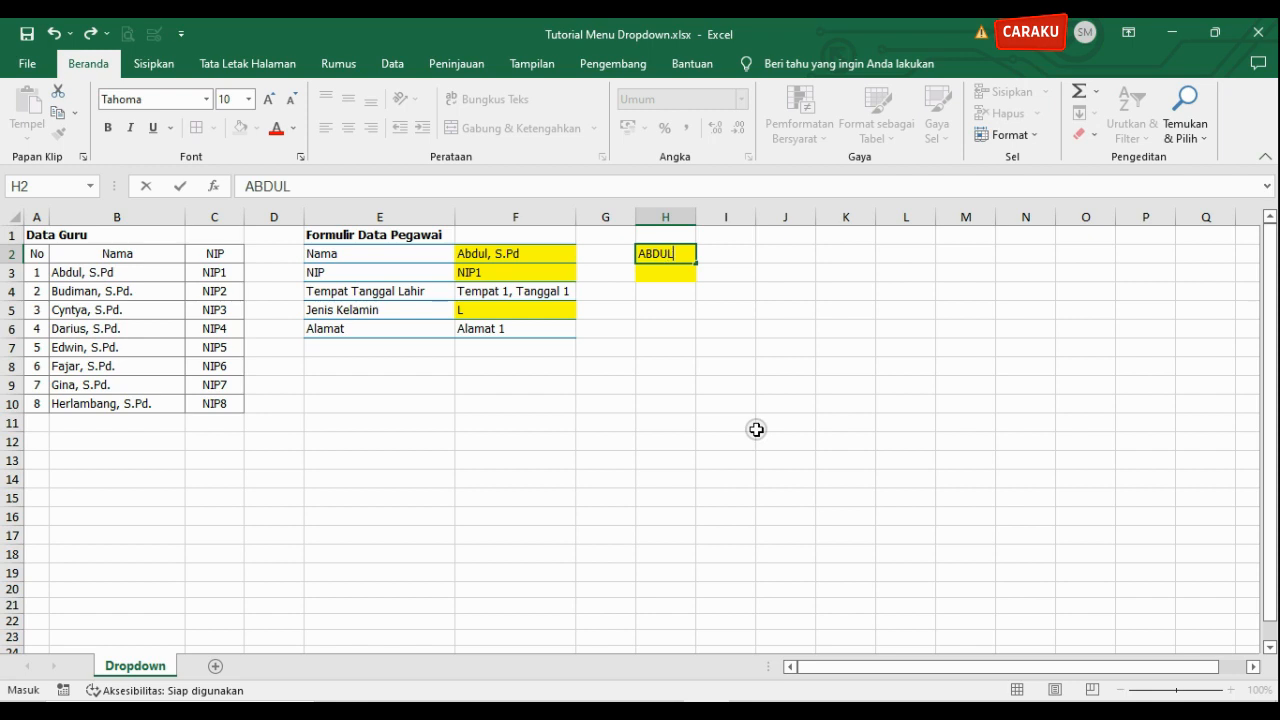
type(",S.P")
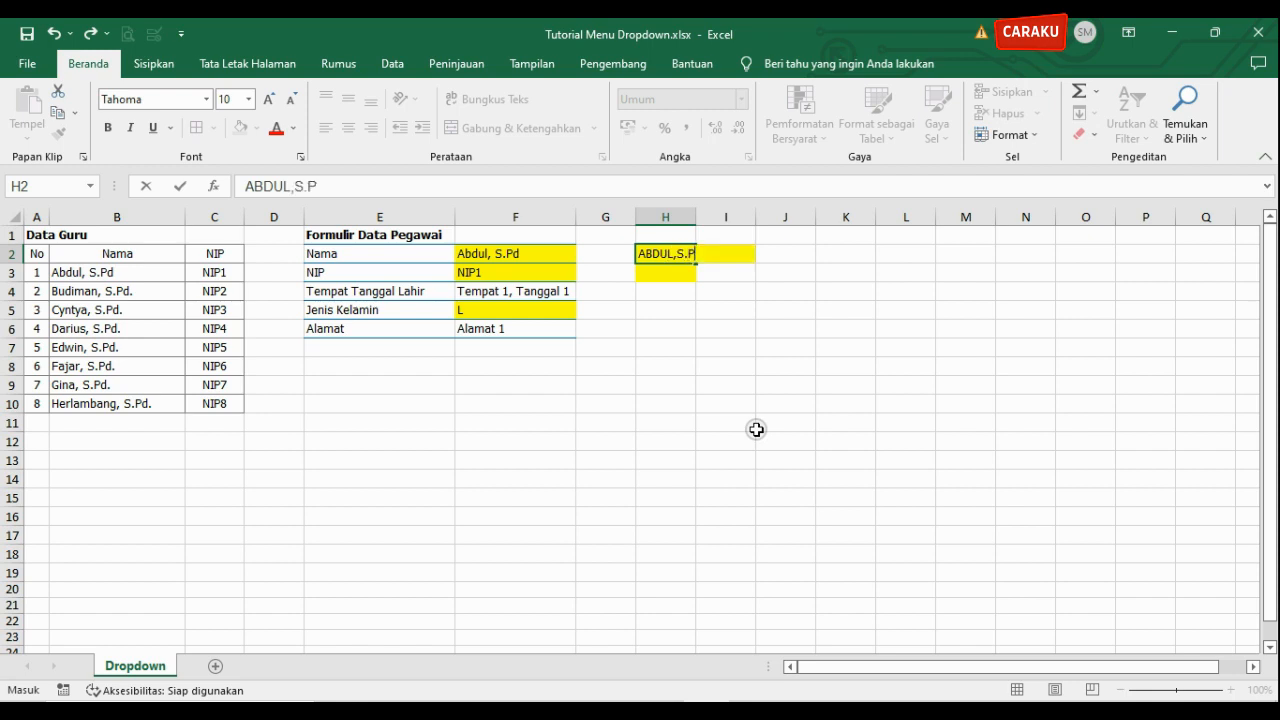
type("D.")
key("Return")
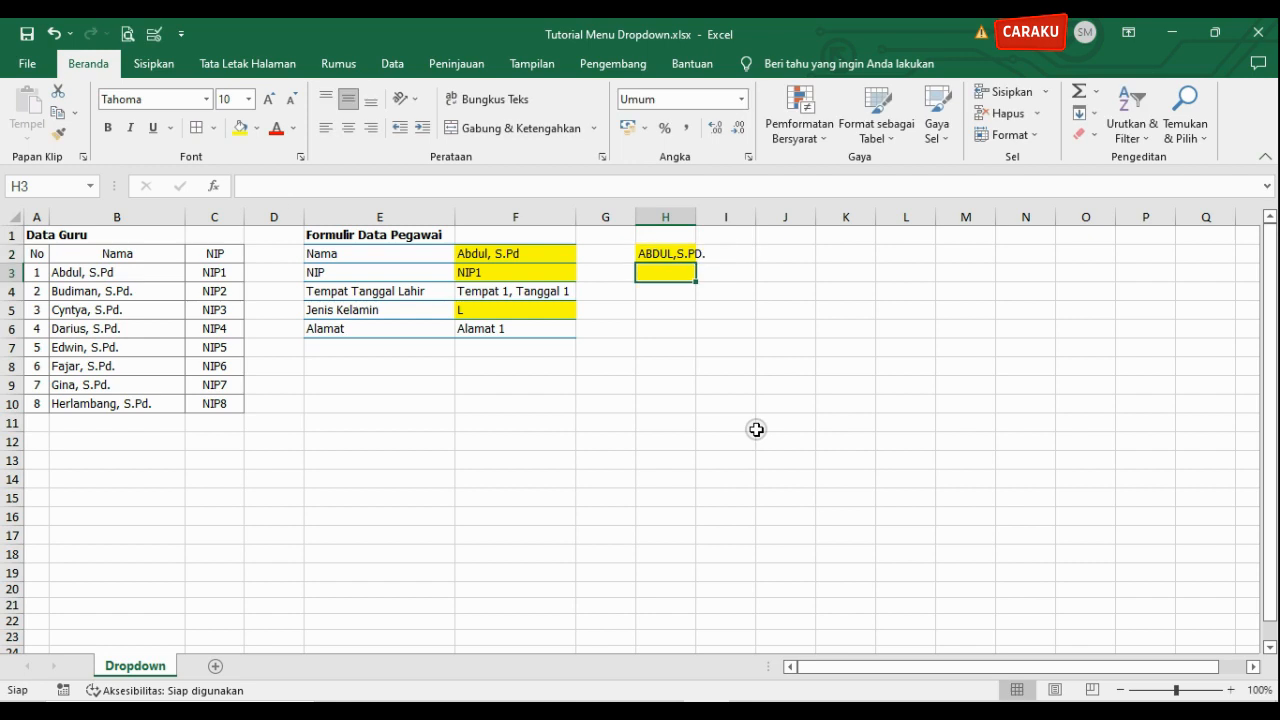
- Enter the same teacher's name in H3 in lowercase with the title S.Pd., and widen column H to fit both entries
type("ab")
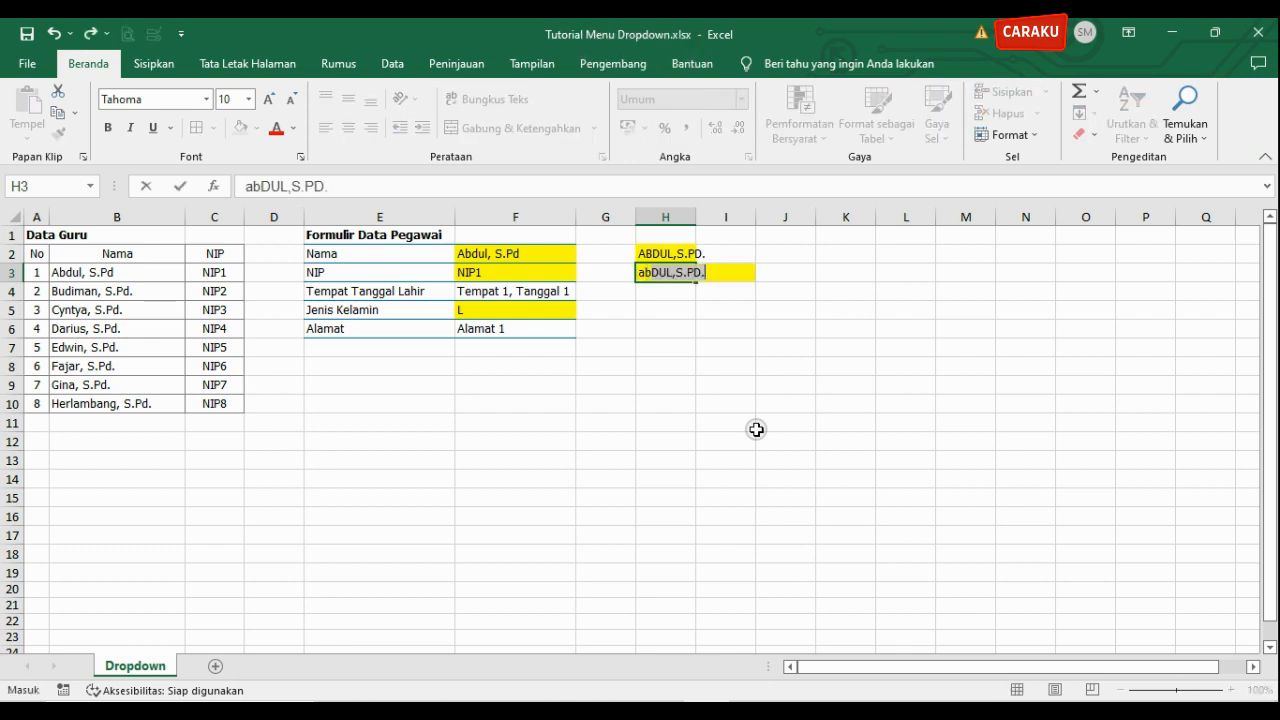
type("dul")
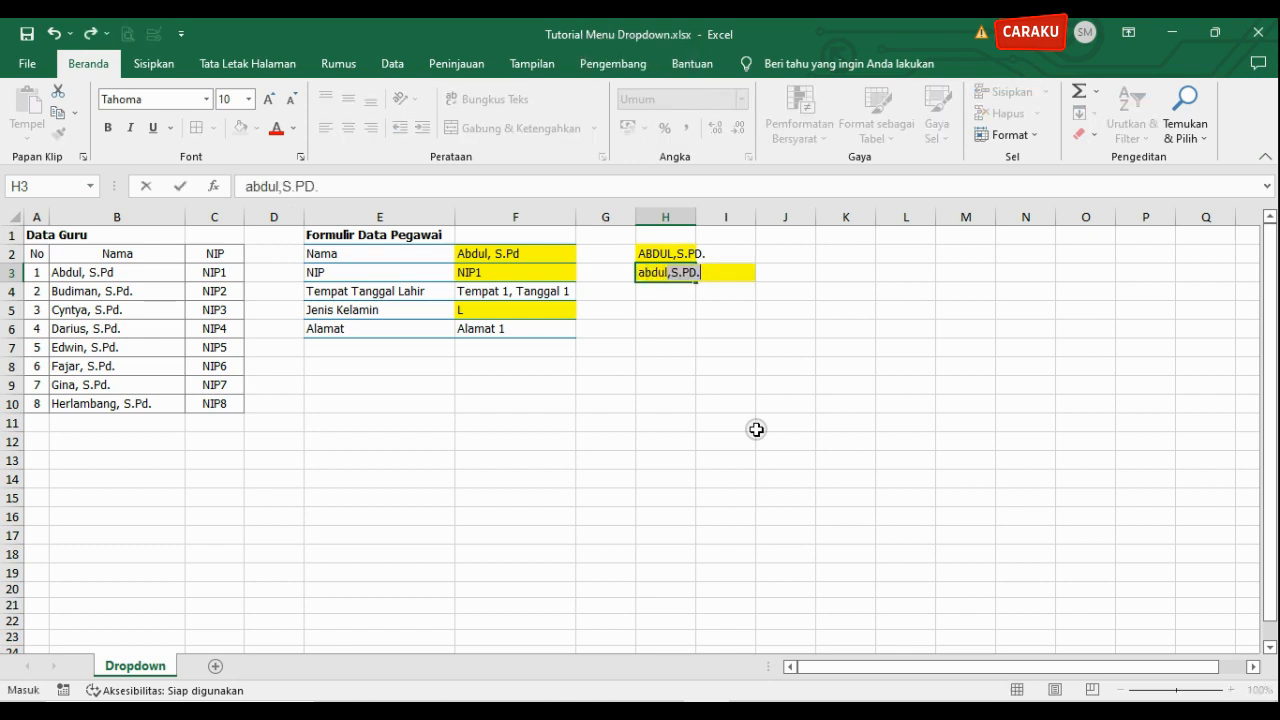
type(", S.Pd.")
key("Return")
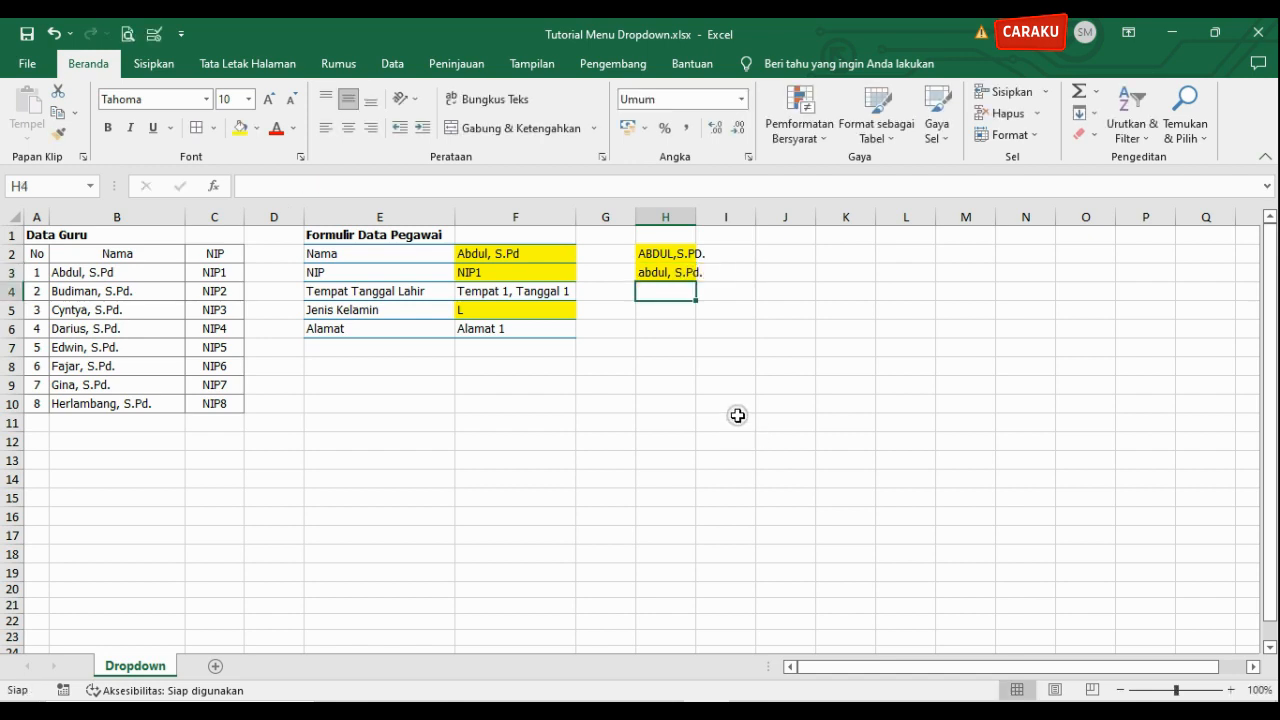
left_click_drag(697, 216, 722, 215)
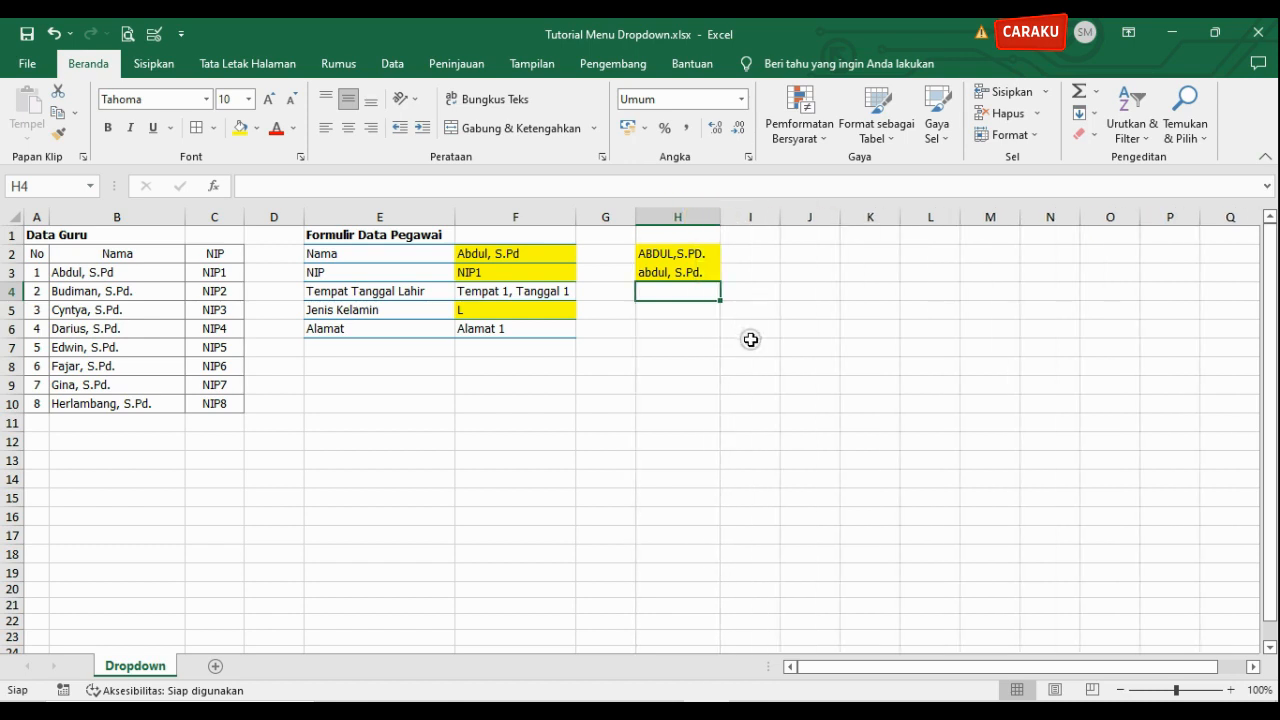
left_click_drag(648, 253, 676, 273)
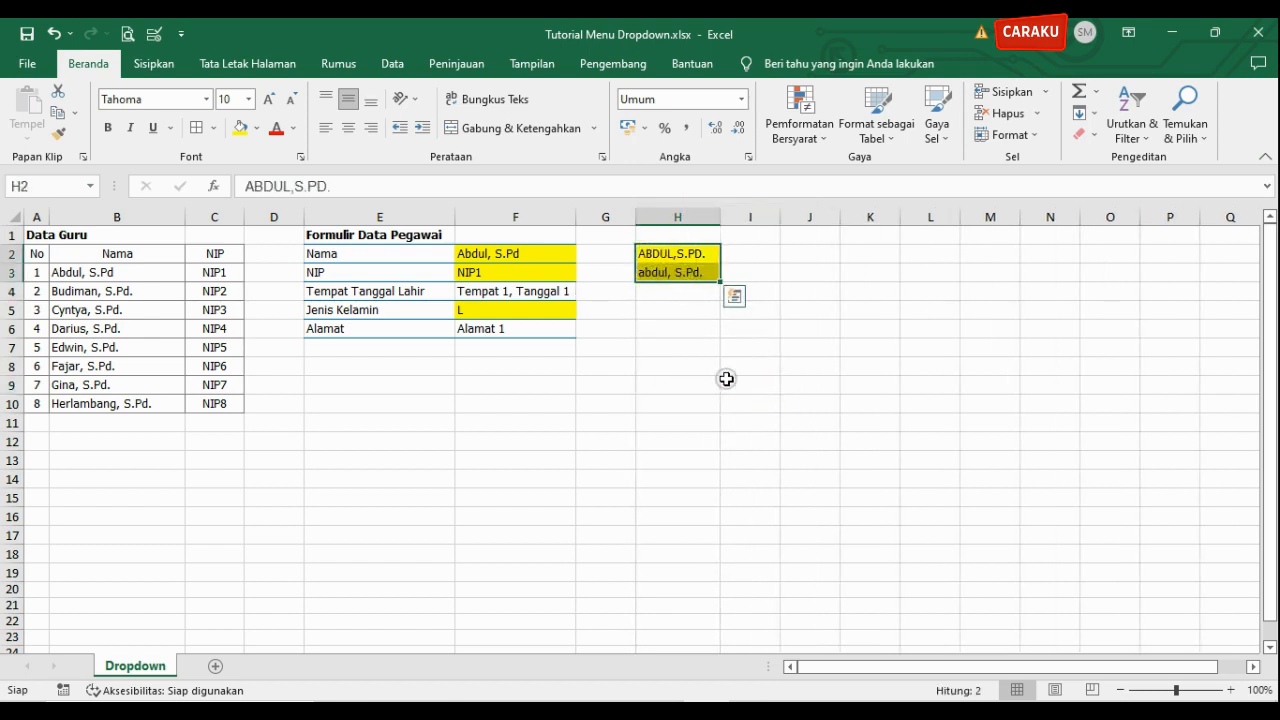
left_click(733, 367)
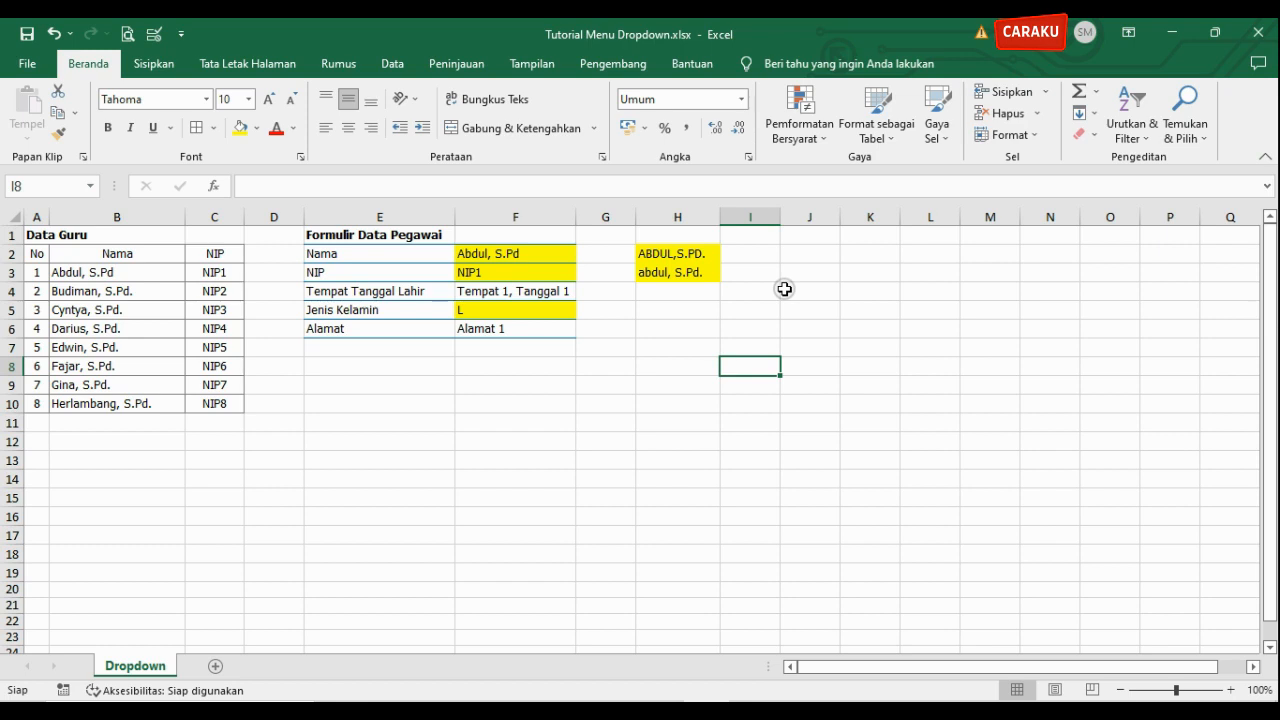
- Delete column H with the two sample name entries
right_click(678, 218)
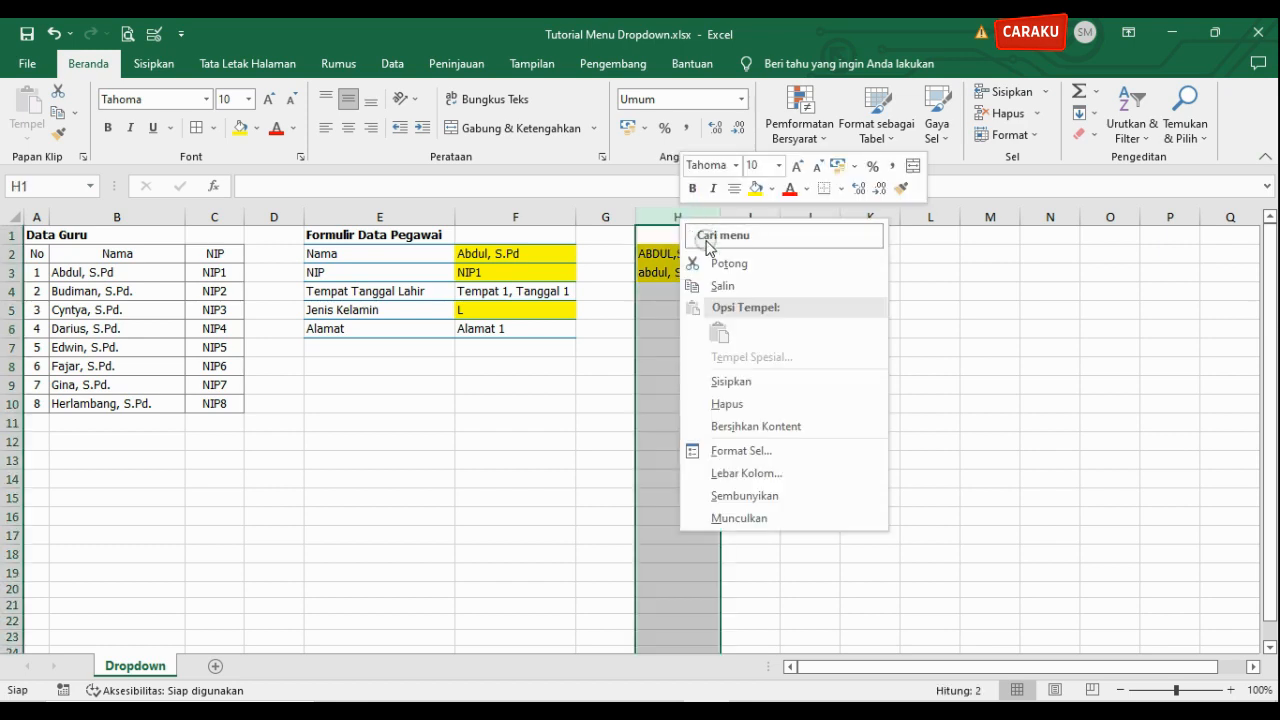
left_click(766, 401)
left_click(764, 338)
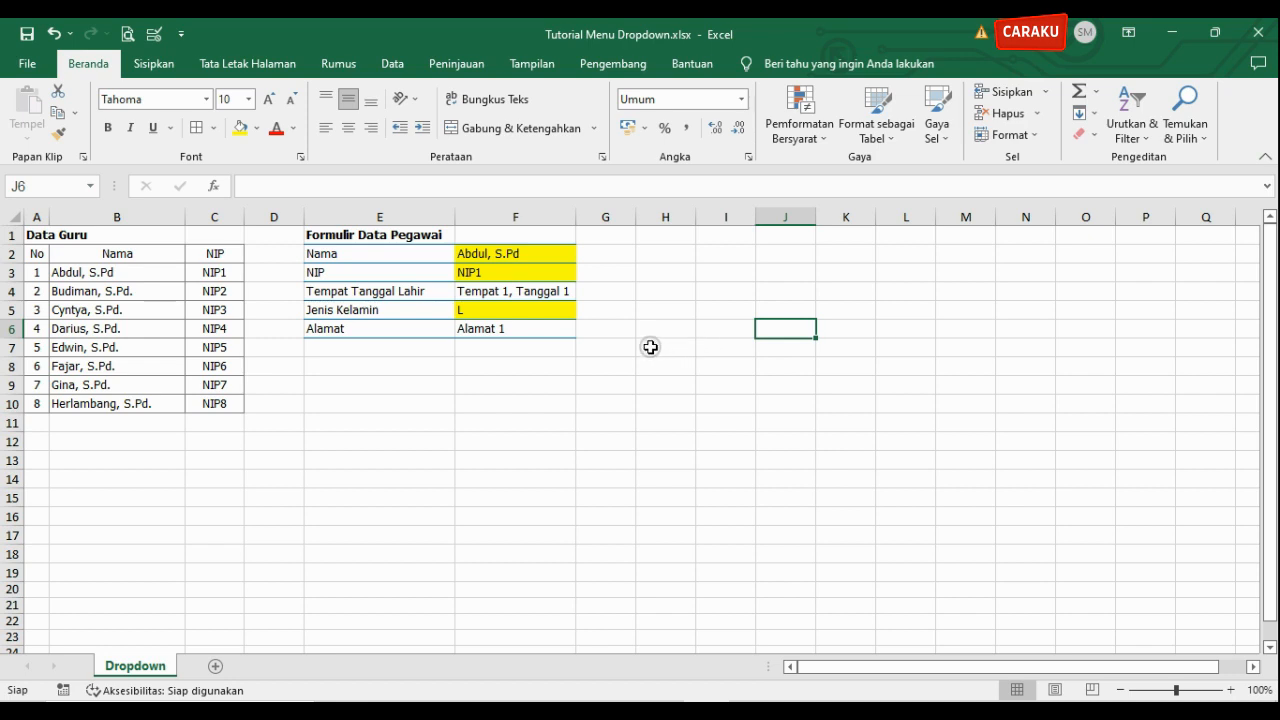
- In the data validation of F2, keep the error alert style Berhenti and set the alert title to "Mohon maaf,"
left_click(524, 253)
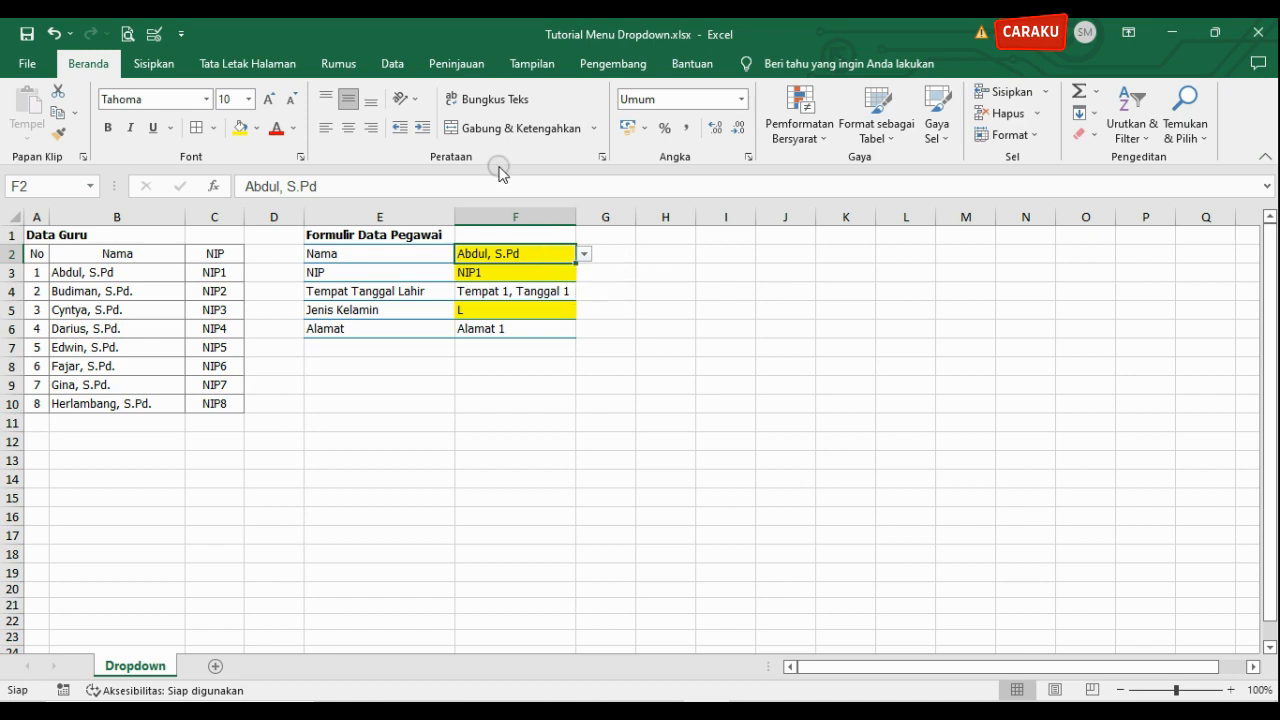
left_click(392, 64)
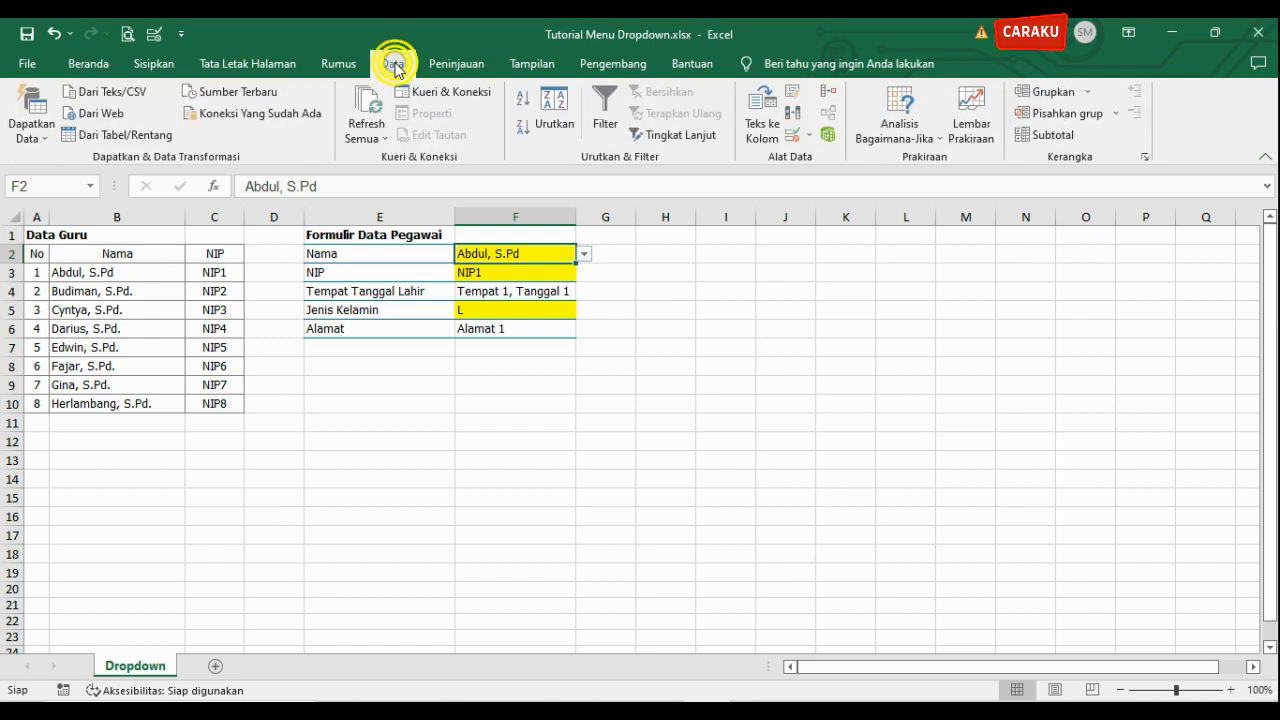
left_click(811, 137)
left_click(833, 162)
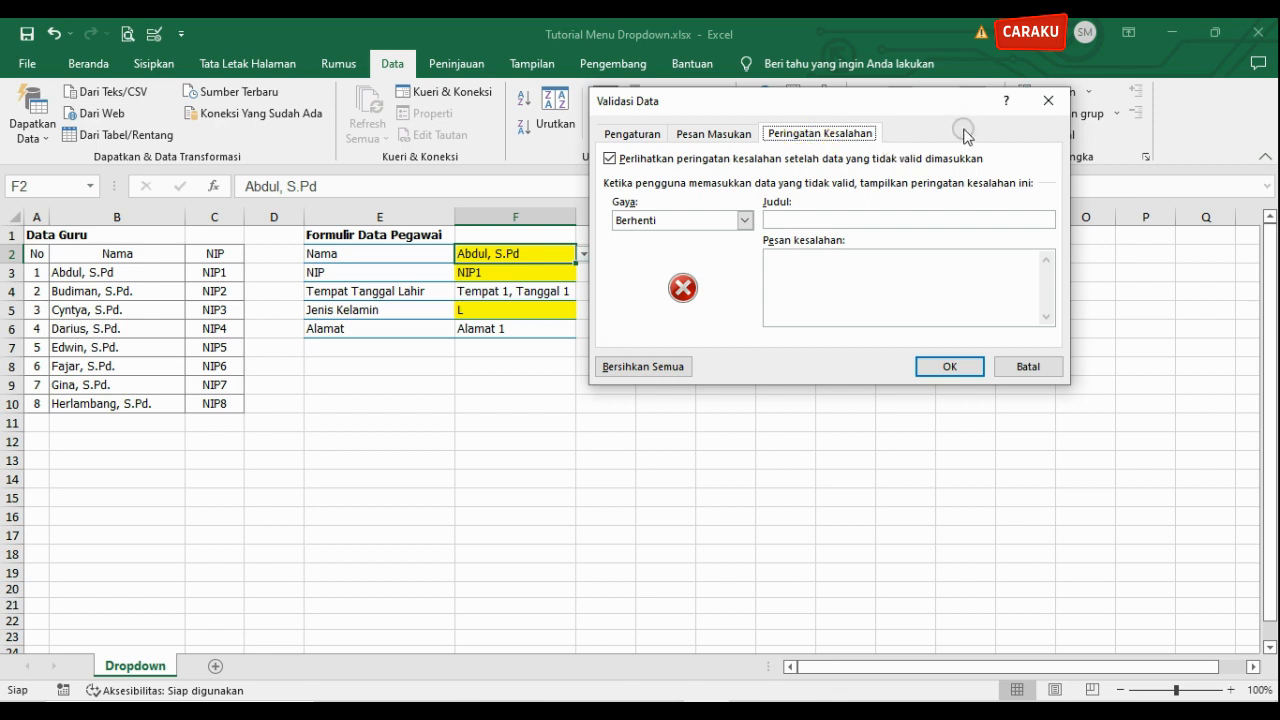
left_click(745, 221)
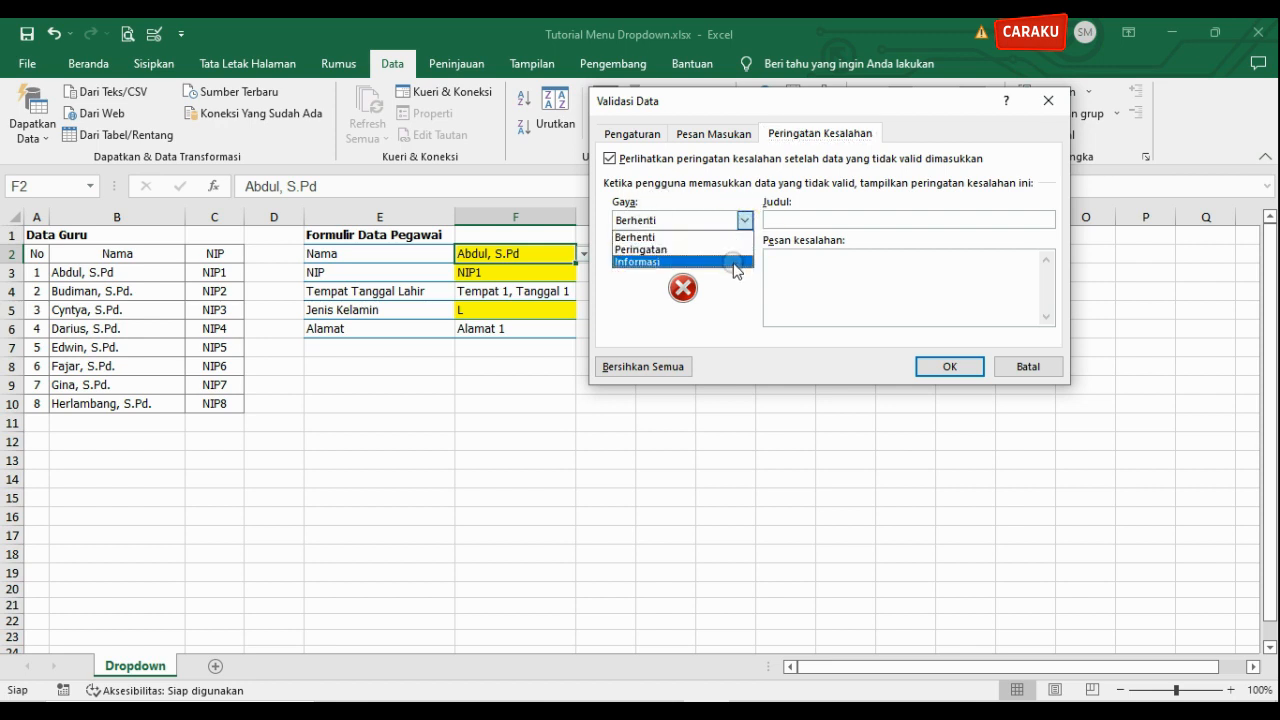
left_click(745, 221)
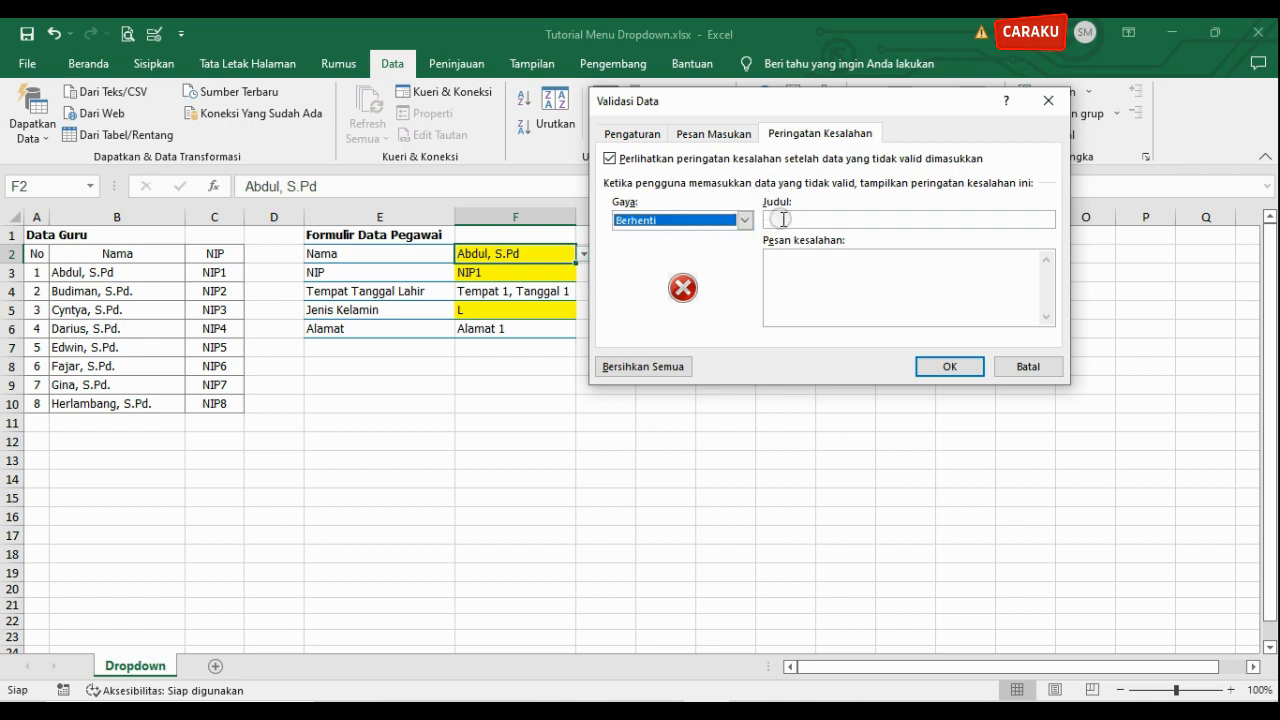
left_click(776, 219)
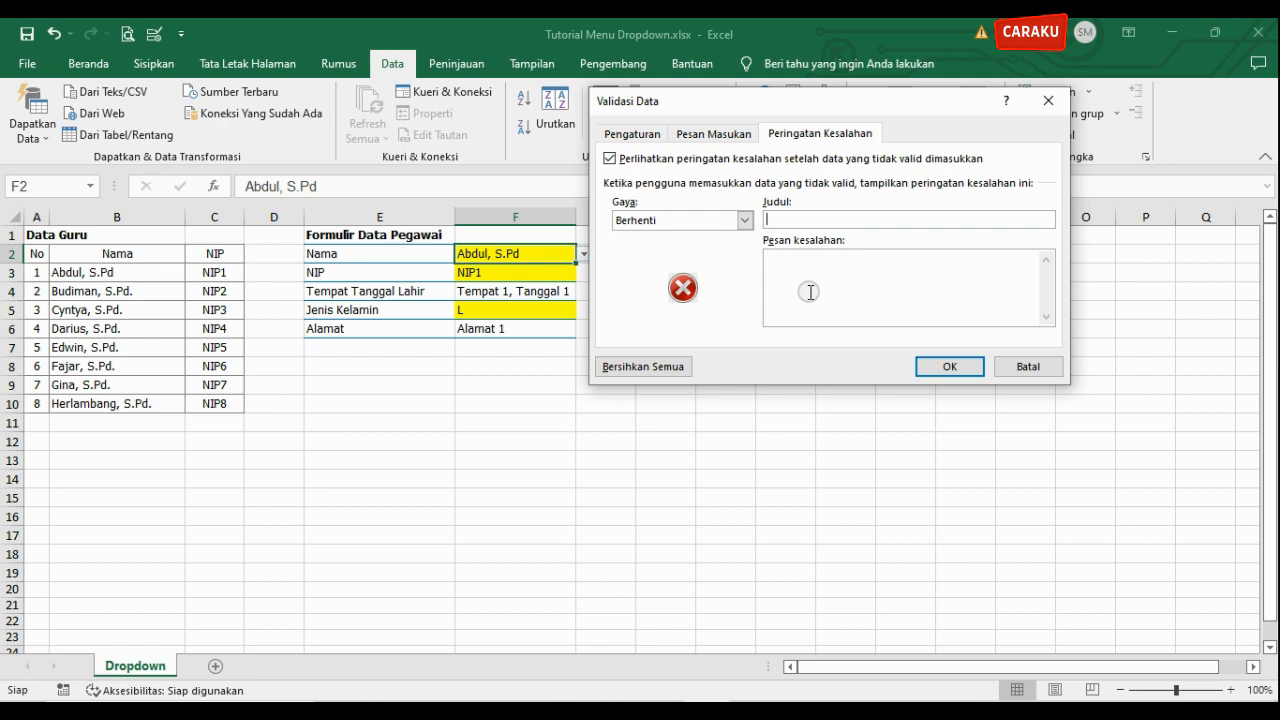
type("Mohon maaf,")
- Set the error message of the F2 validation to "Tolong pilih nama dalam daftar saja. Terima kasih." and apply the settings
left_click(810, 292)
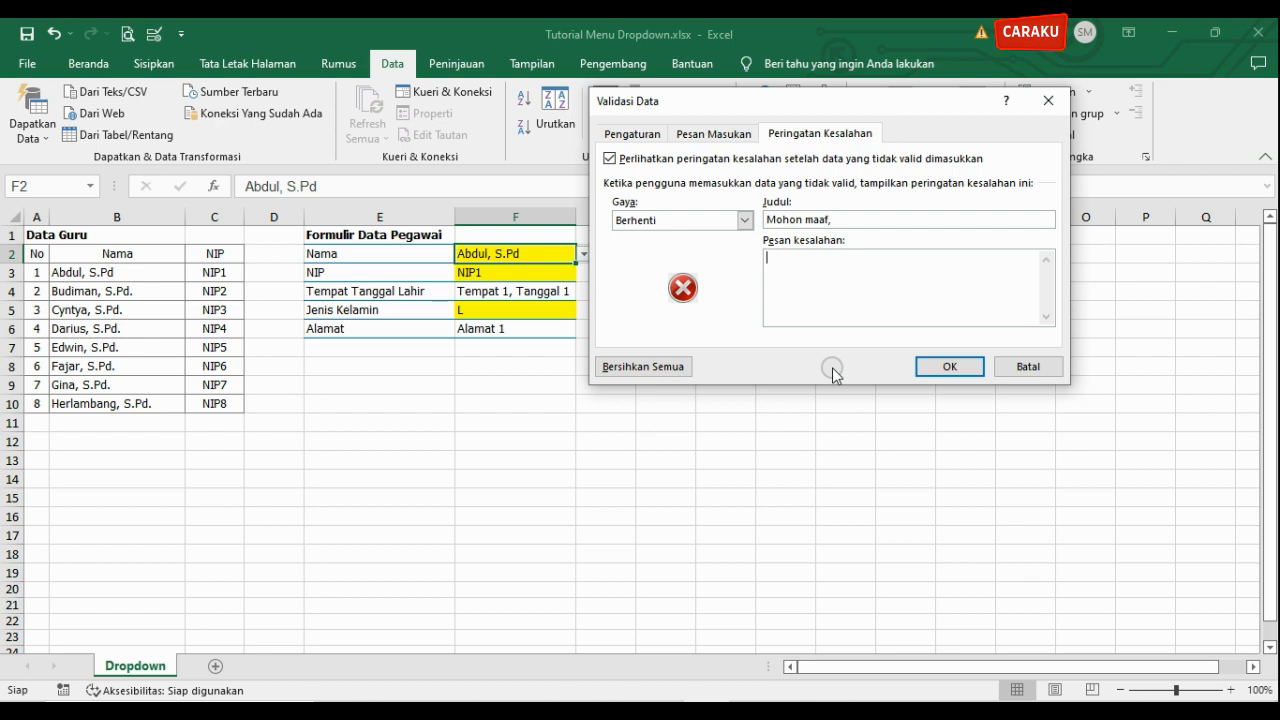
type("Tolong pilih nama dalam daaftar")
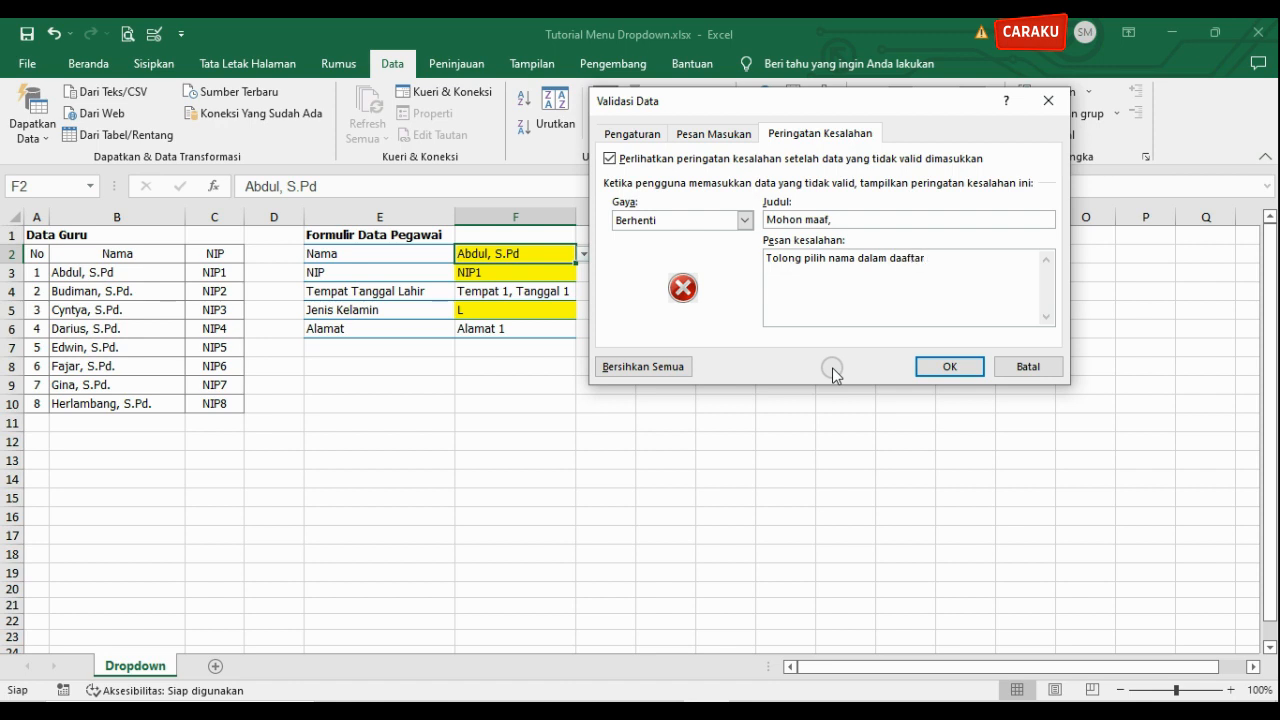
key("BackSpace")
key("BackSpace")
key("BackSpace")
key("BackSpace")
key("BackSpace")
key("BackSpace")
type("fatr saja")
key("BackSpace")
key("BackSpace")
key("BackSpace")
key("BackSpace")
key("BackSpace")
key("BackSpace")
key("BackSpace")
key("BackSpace")
type("tar saja. Terima kasih.")
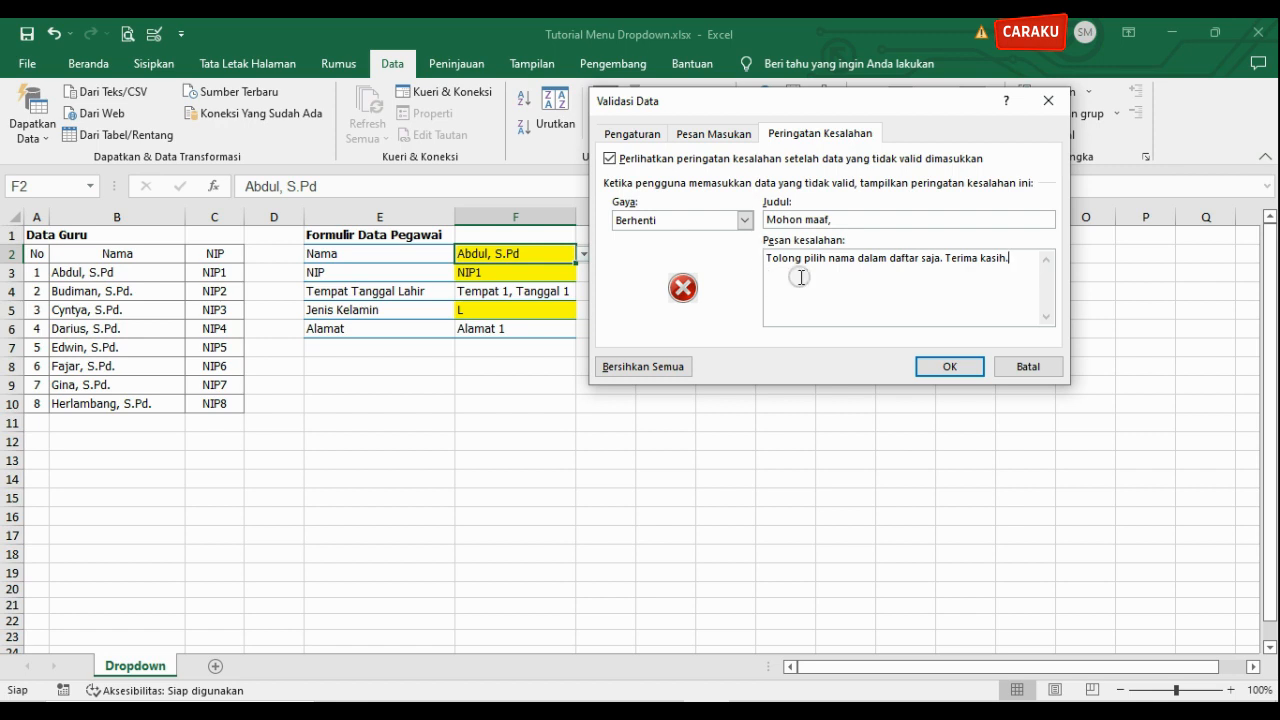
left_click(929, 367)
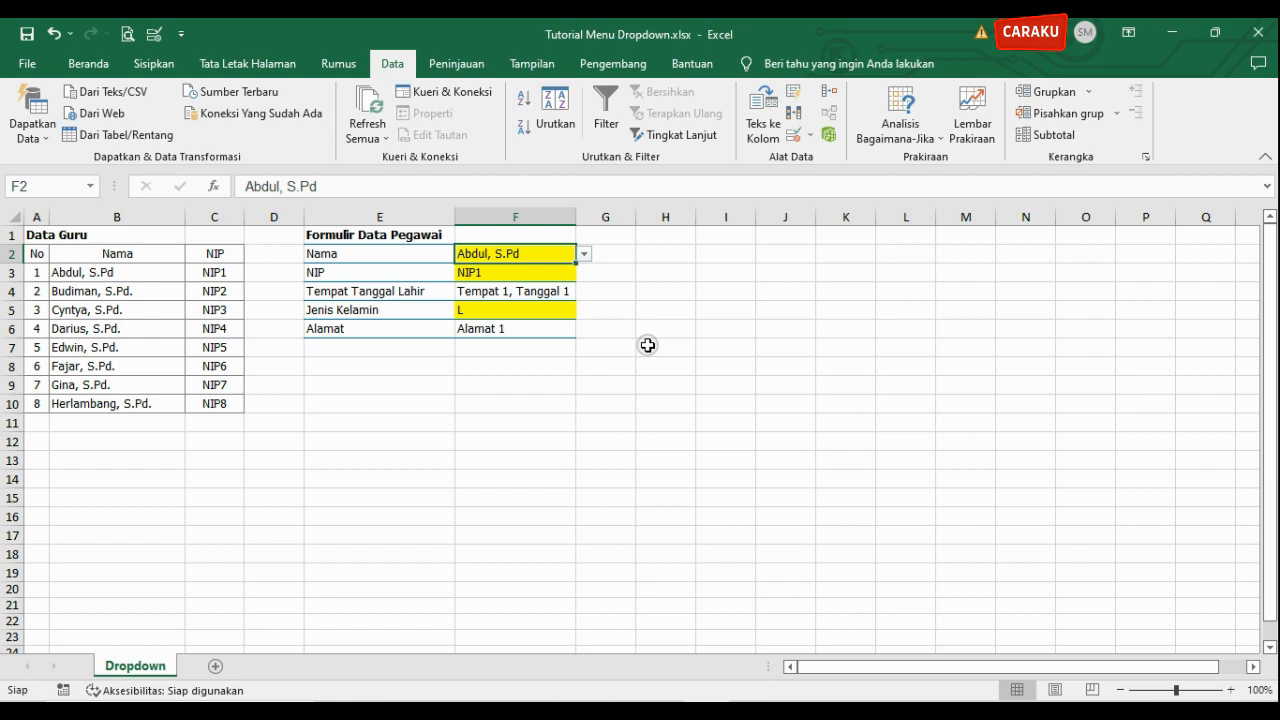
- Check the choices in the name dropdown list of F2 without changing the selected entry
left_click(583, 254)
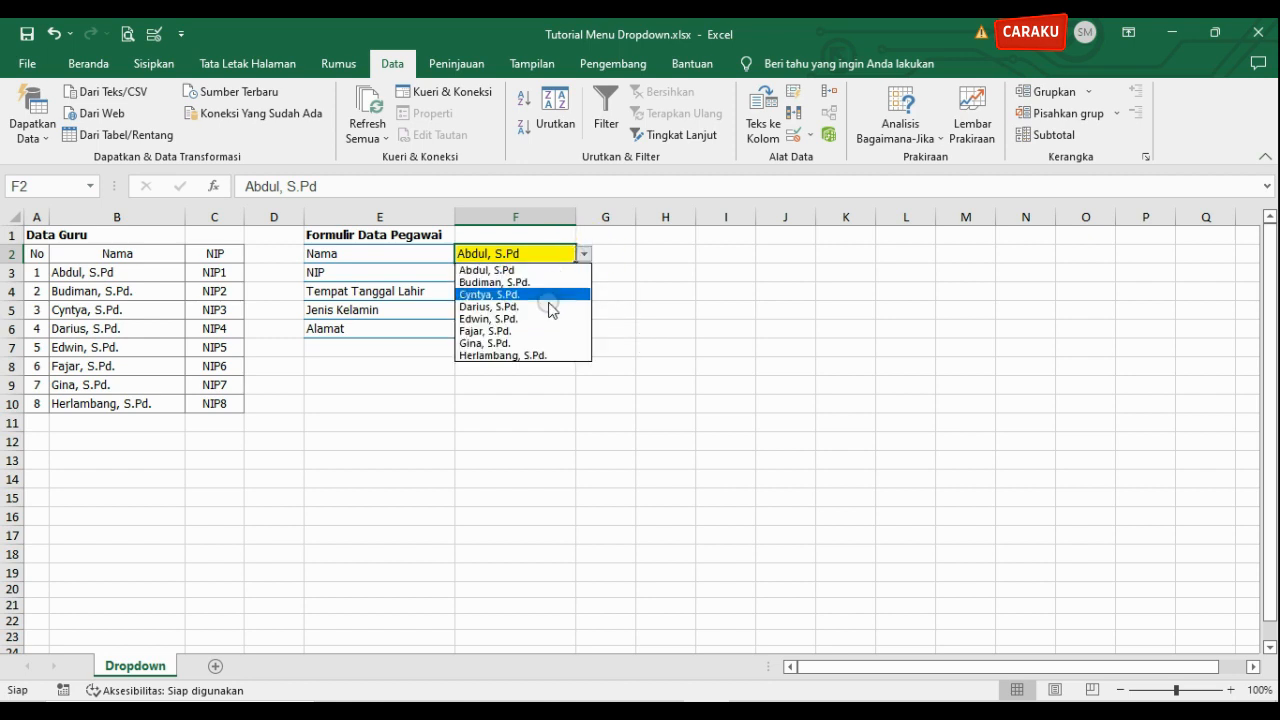
left_click(584, 257)
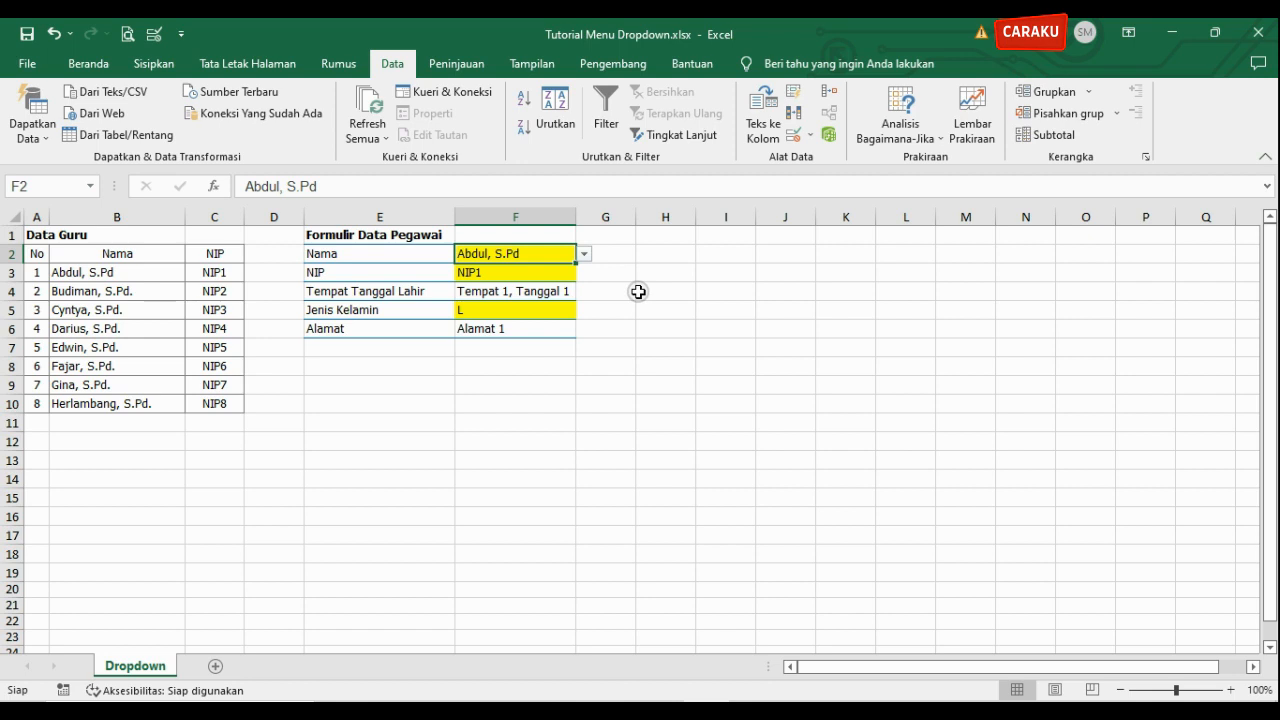
- Test the error alert of F2 by entering a teacher name that is not in the list, and cancel the entry
type("Joni, ")
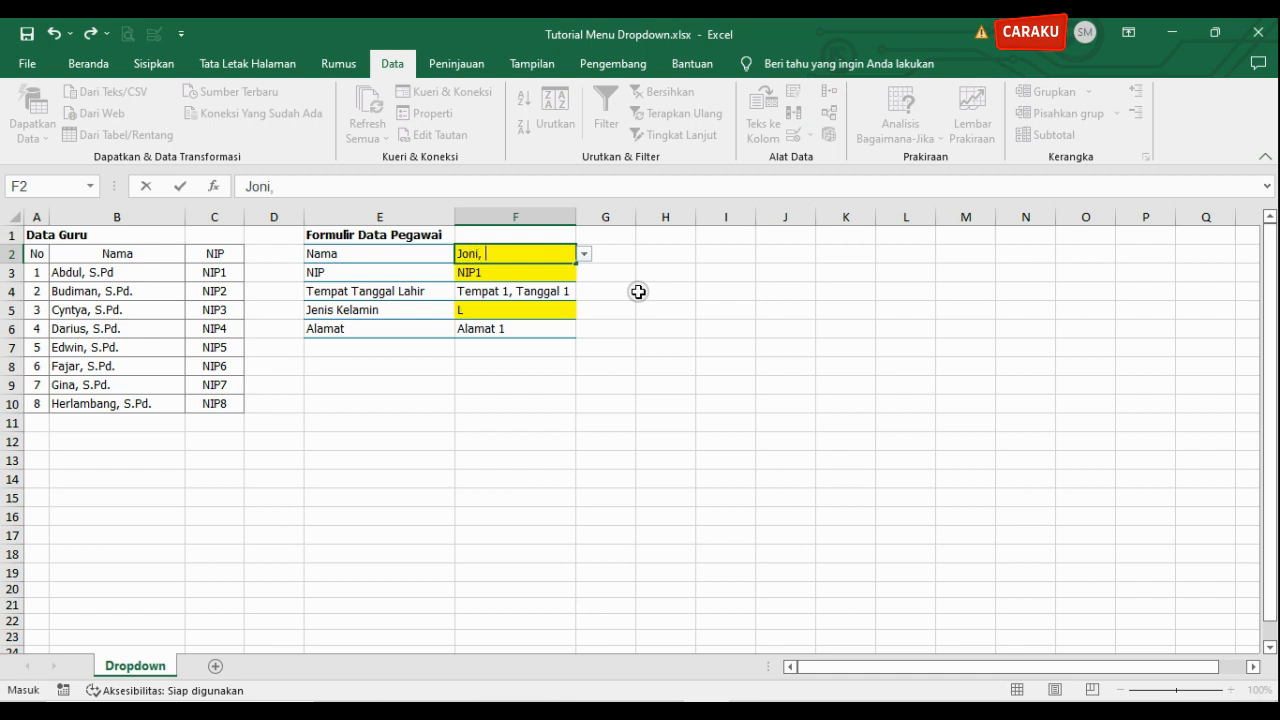
type("S.Pd.")
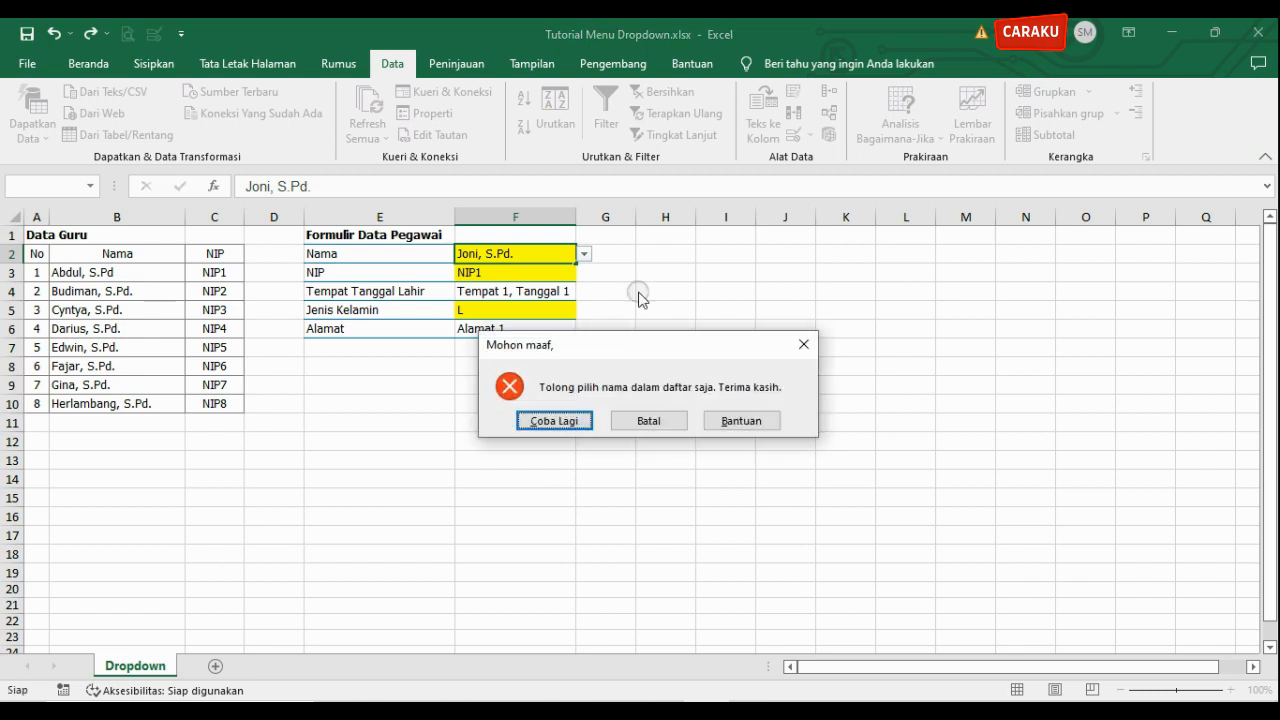
left_click_drag(626, 340, 765, 263)
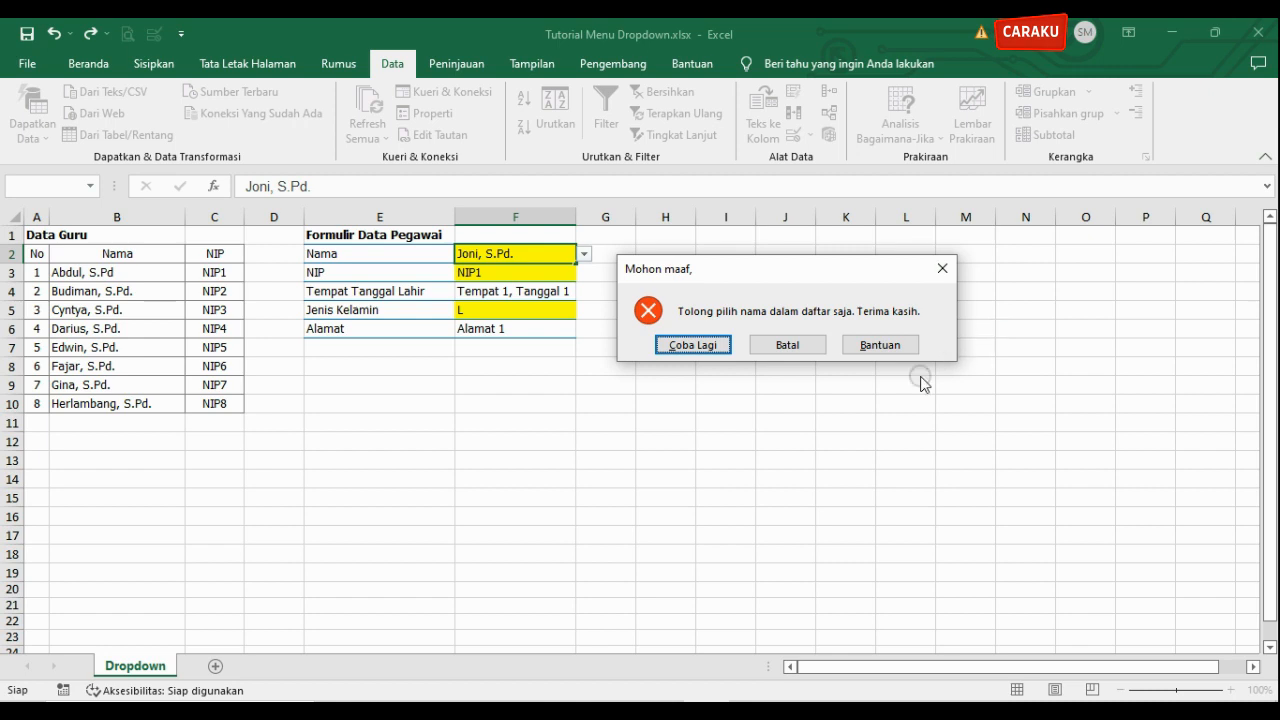
left_click(802, 346)
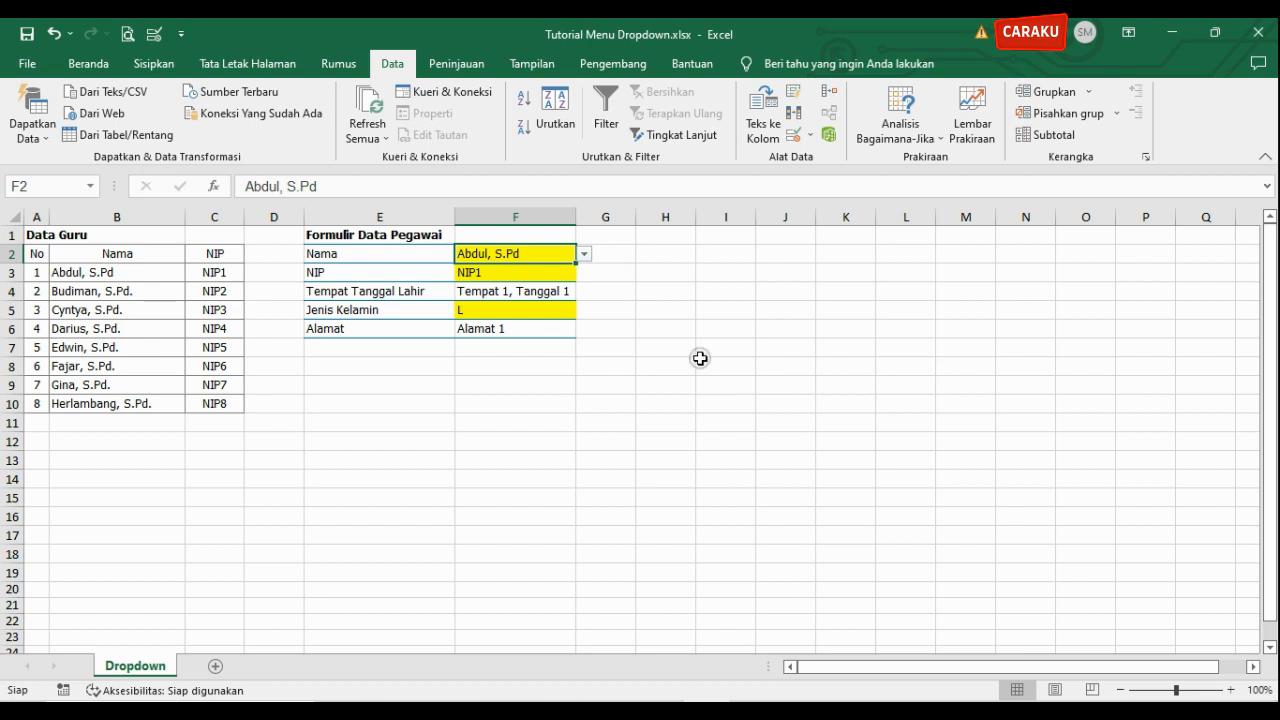
- In the data validation of F3, set the error alert title to "Mohon maaf," and the message to "Tolong pilih sesuai nama."
left_click(557, 274)
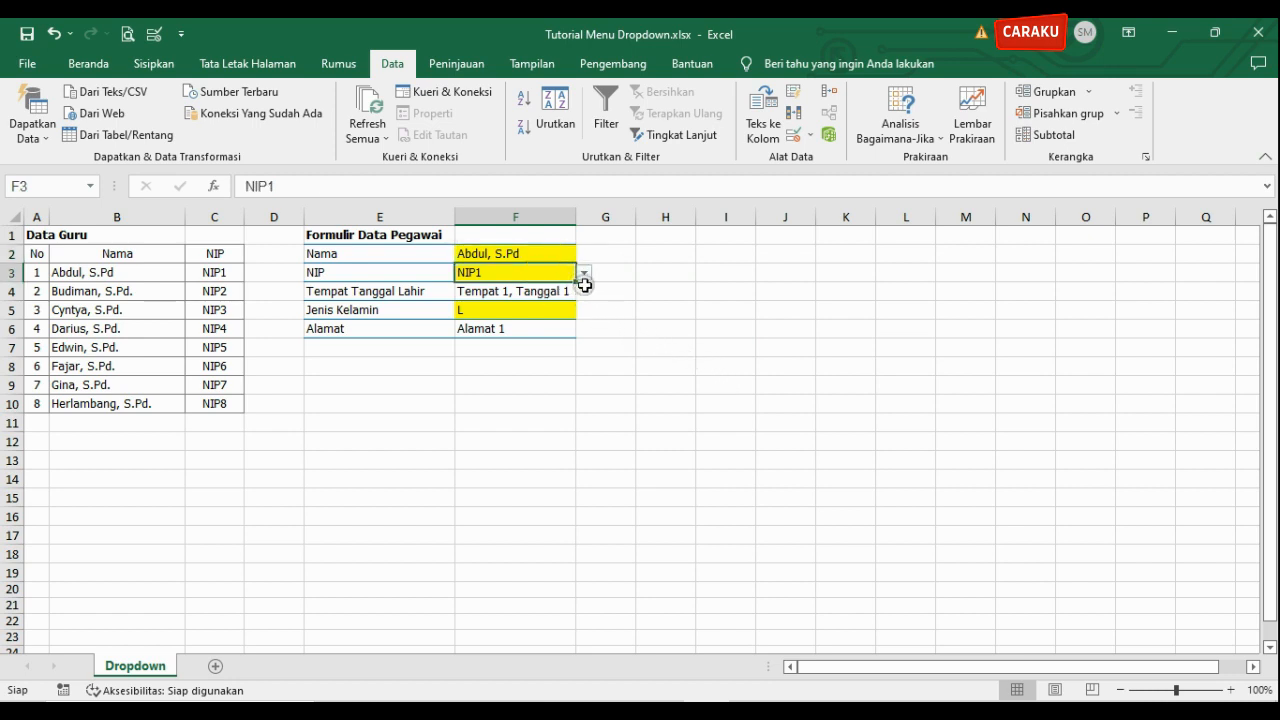
left_click(810, 134)
left_click(832, 158)
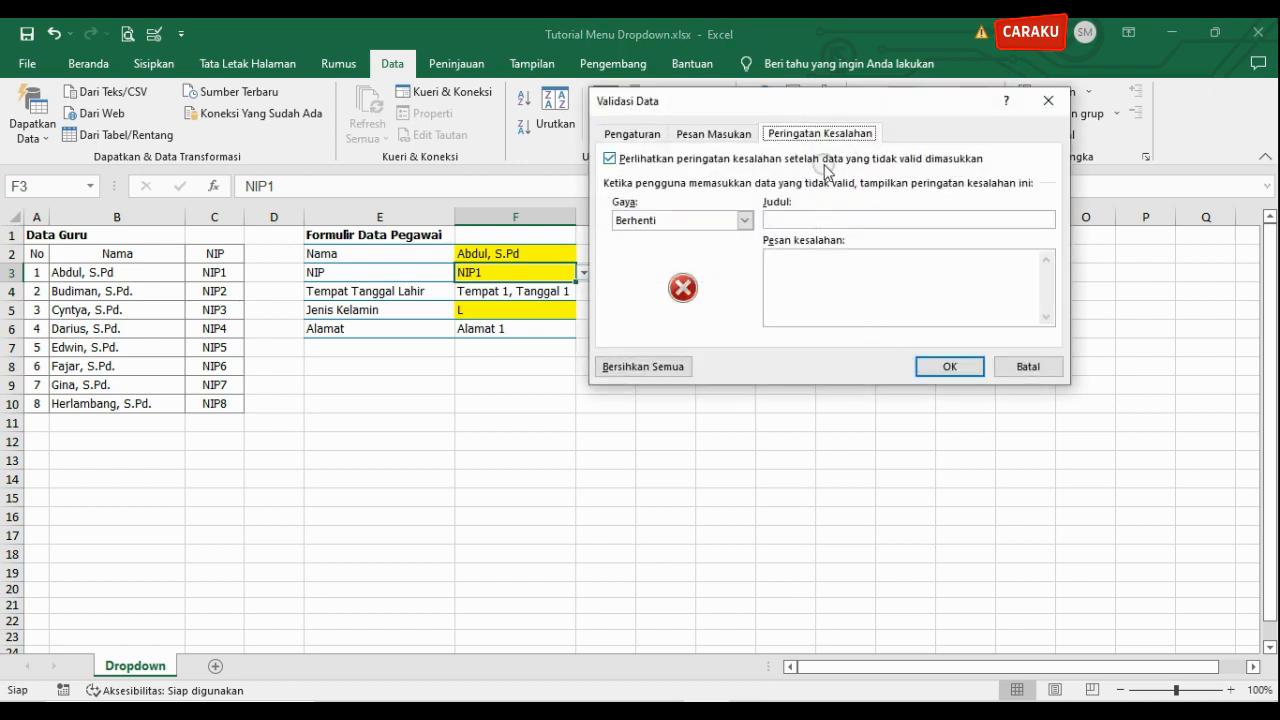
left_click(812, 221)
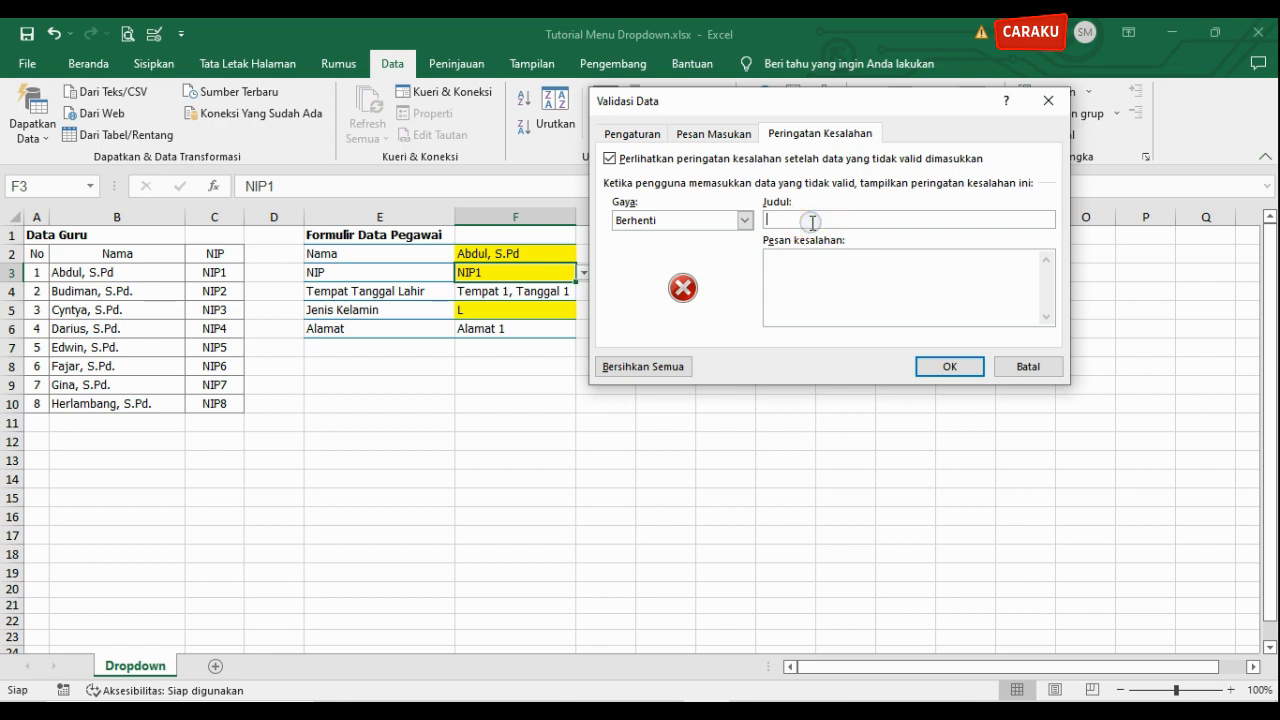
type("Mohon maaf,")
left_click(794, 255)
type("Tolong ")
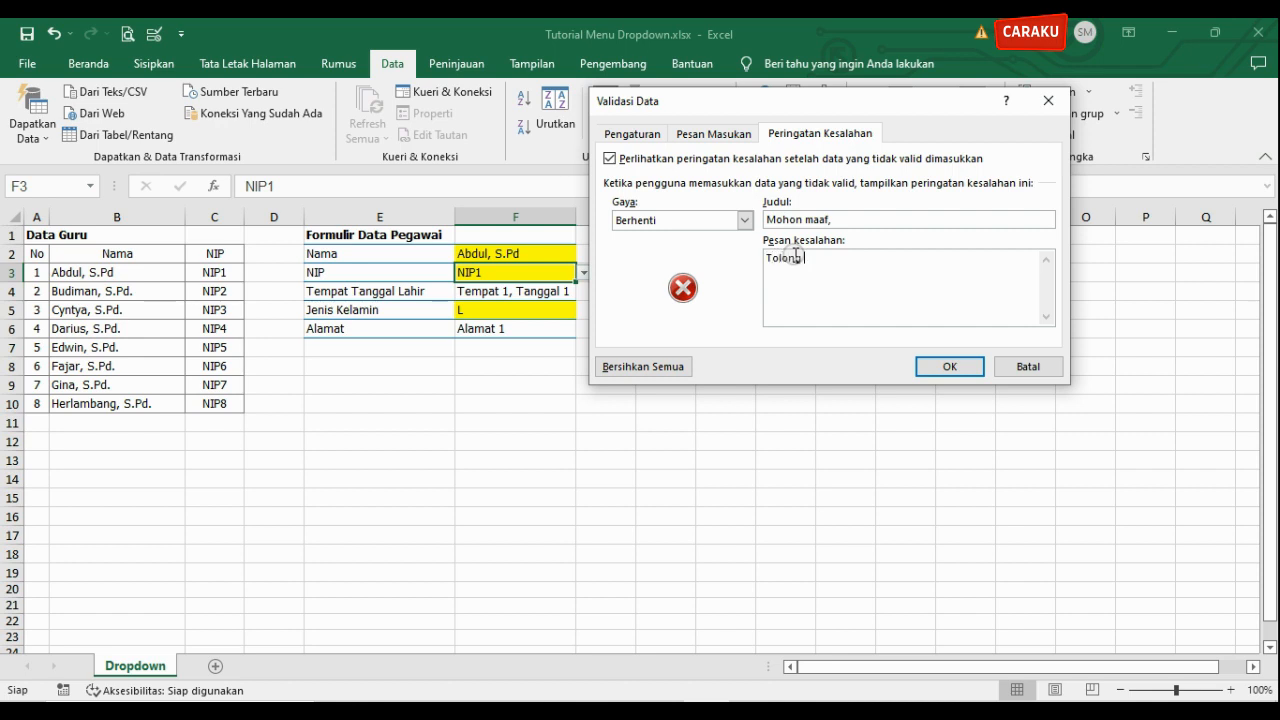
type("pilih sesuai nama.")
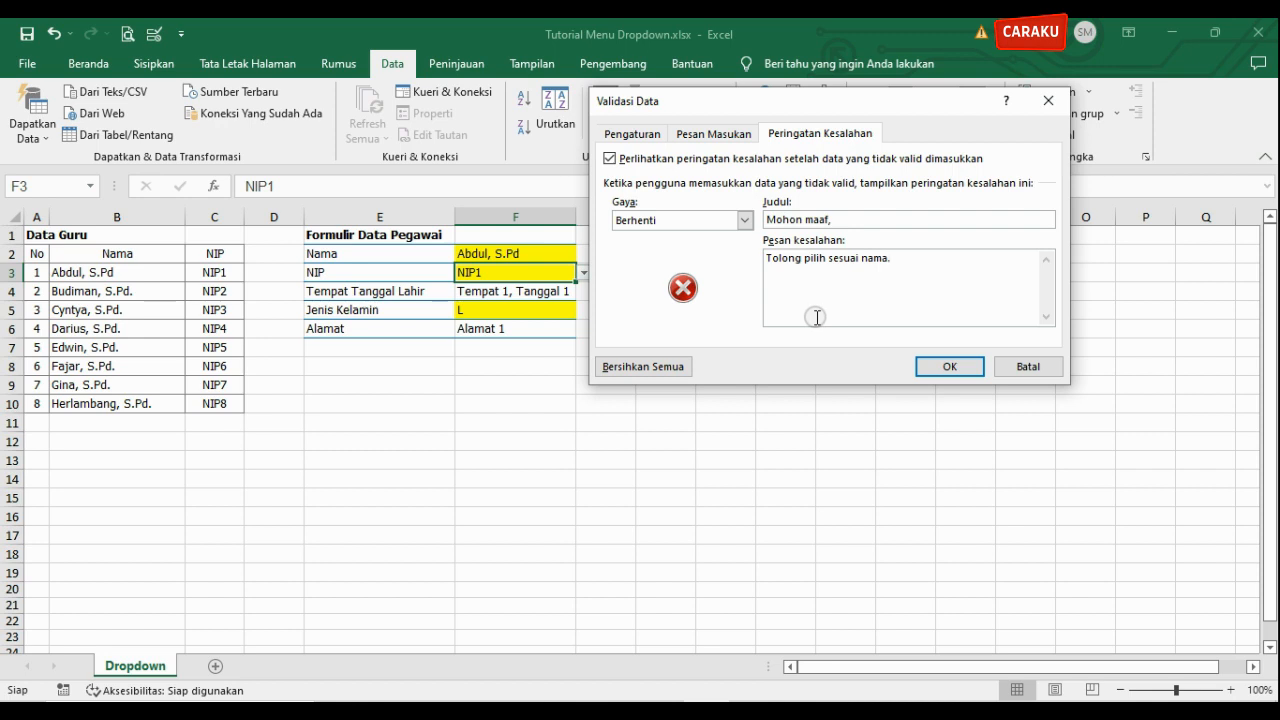
left_click(932, 370)
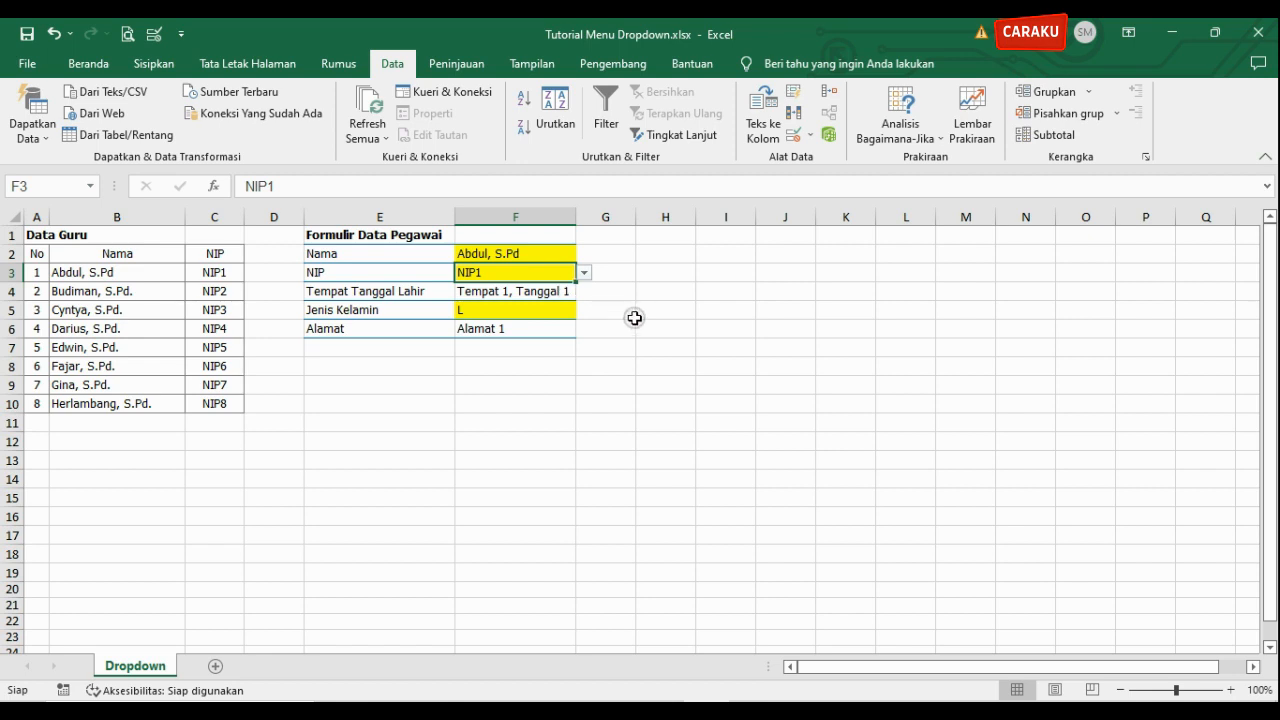
- Test the error alert of F3 by entering an employee number outside the NIP list, and cancel the entry
type("199")
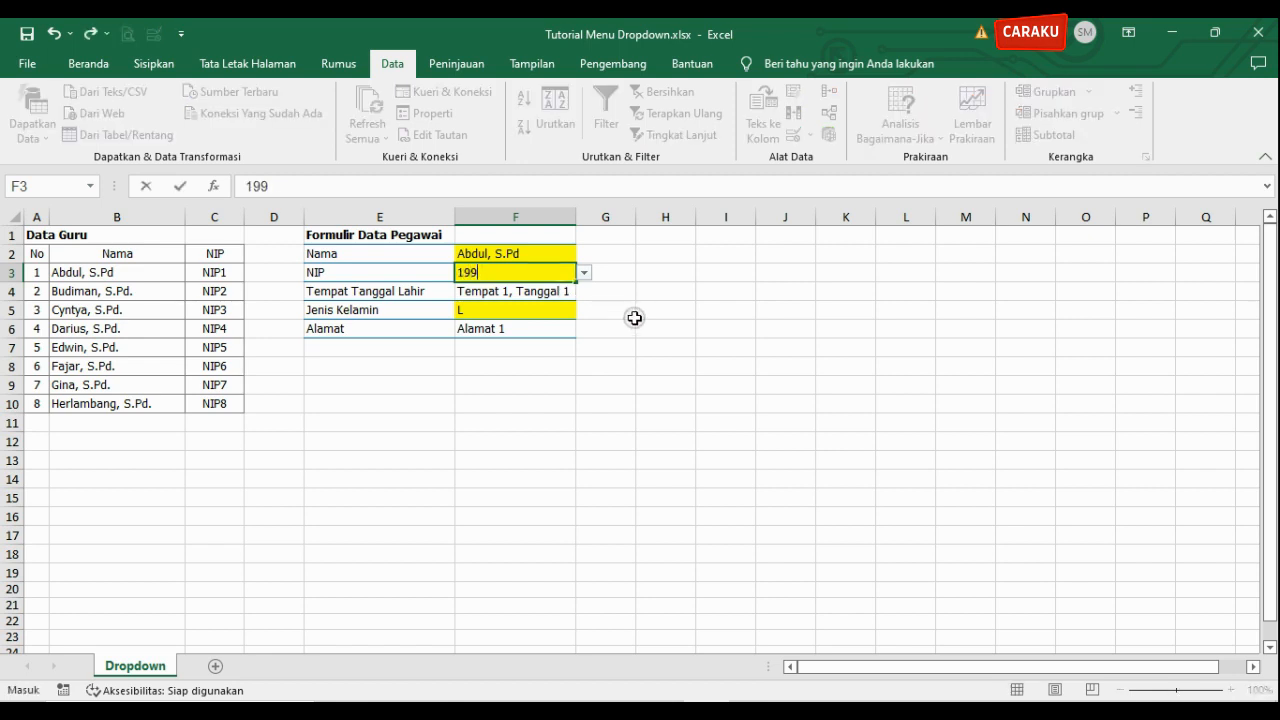
type("0202020202020")
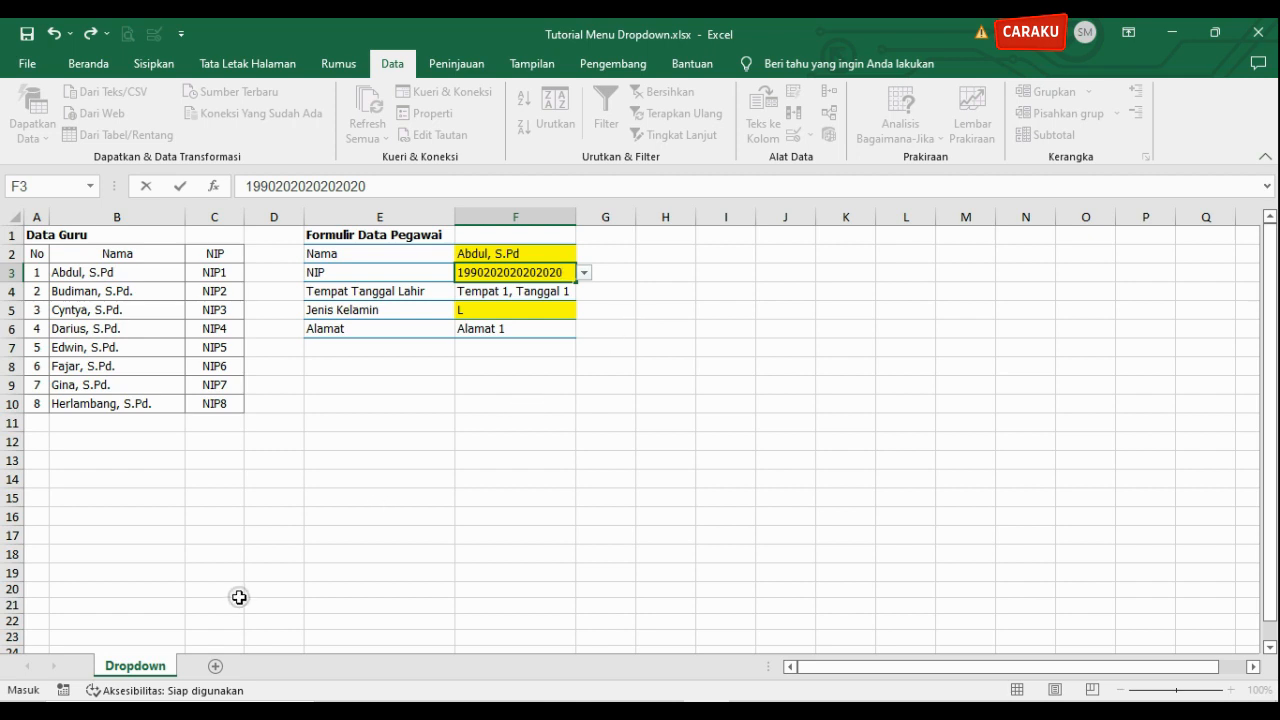
key("Return")
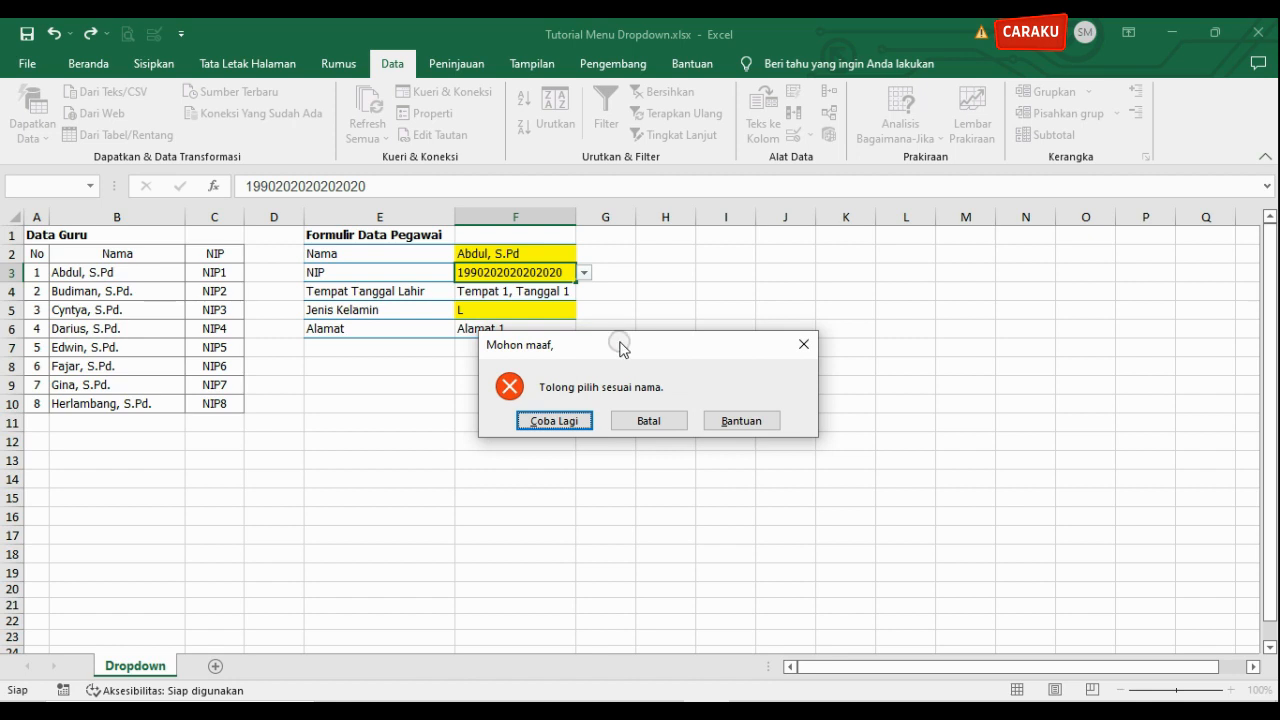
left_click_drag(620, 346, 773, 242)
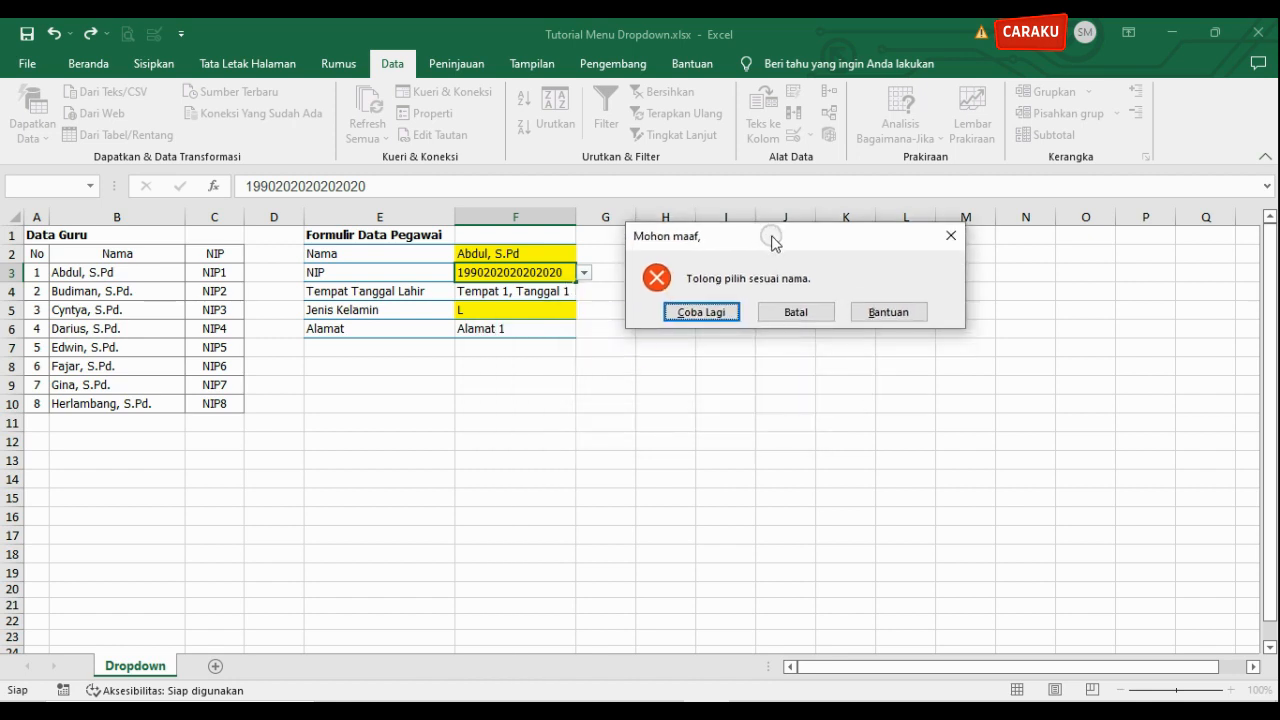
left_click(795, 313)
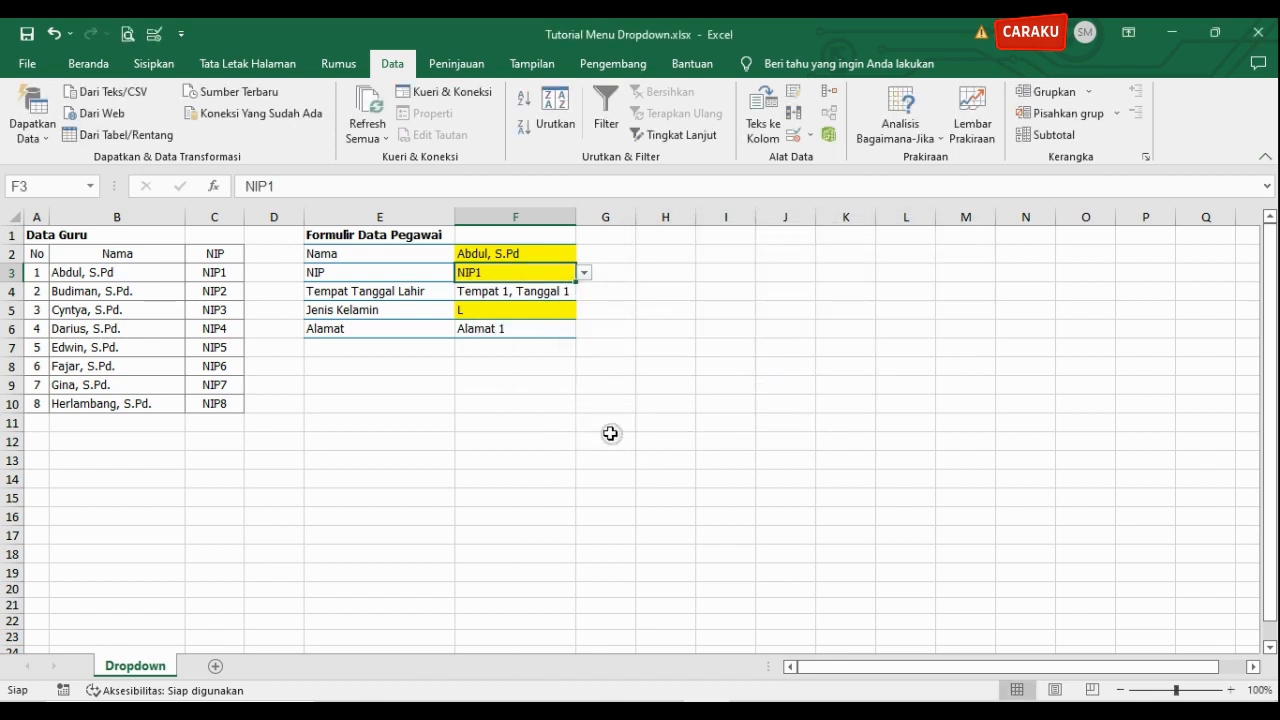
- In the data validation of F5, set the error alert title to "Mohon maaf," and the message to "Tinggal pilih saja kok..."
left_click(541, 310)
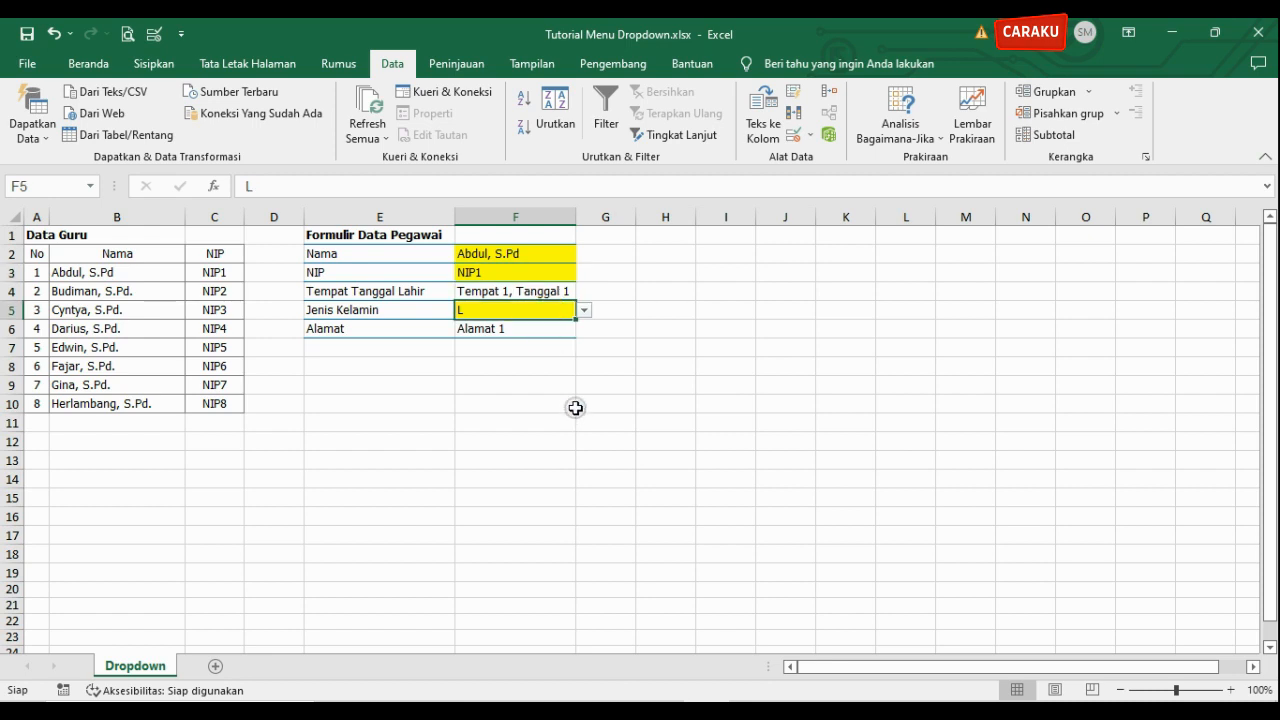
left_click(811, 144)
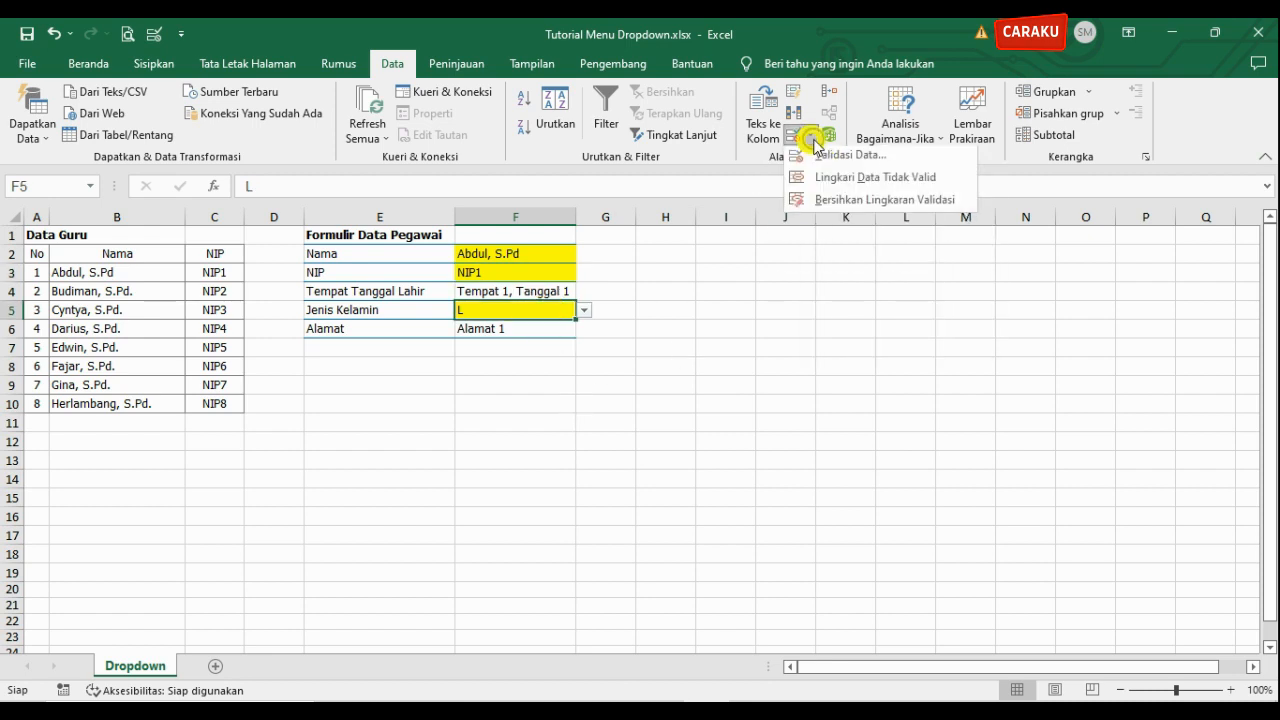
left_click(832, 156)
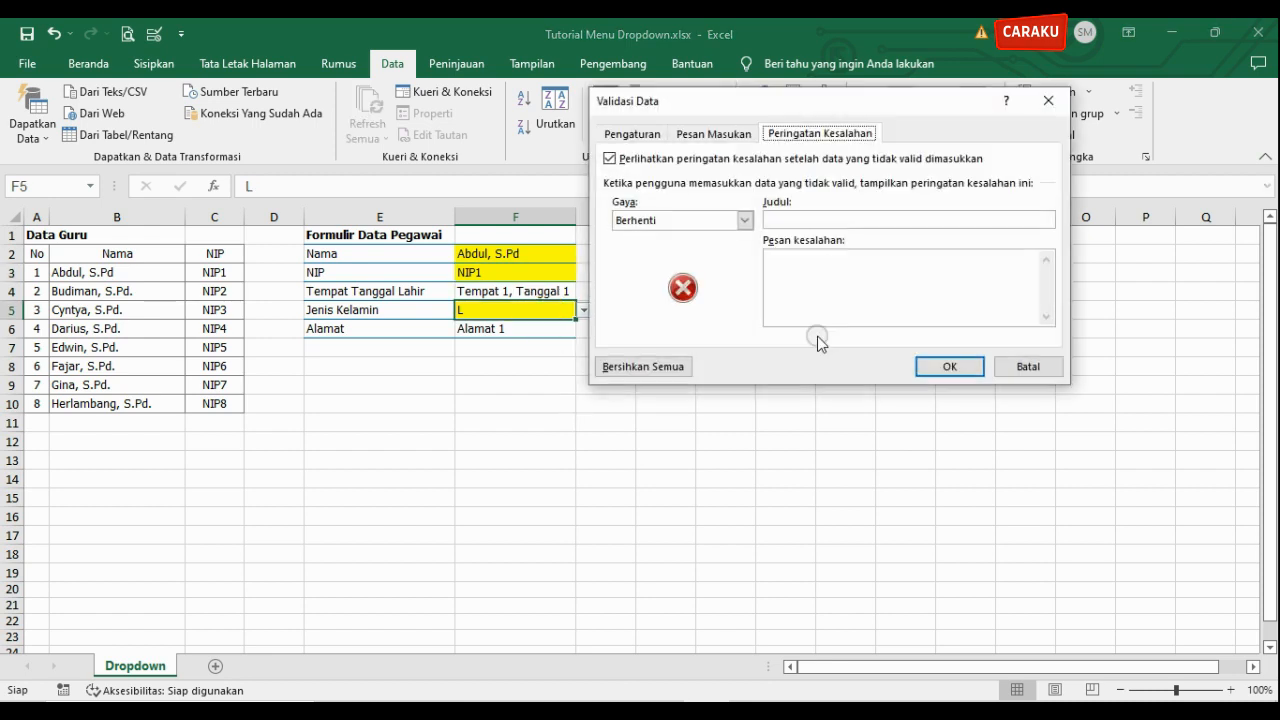
left_click(815, 220)
type("M")
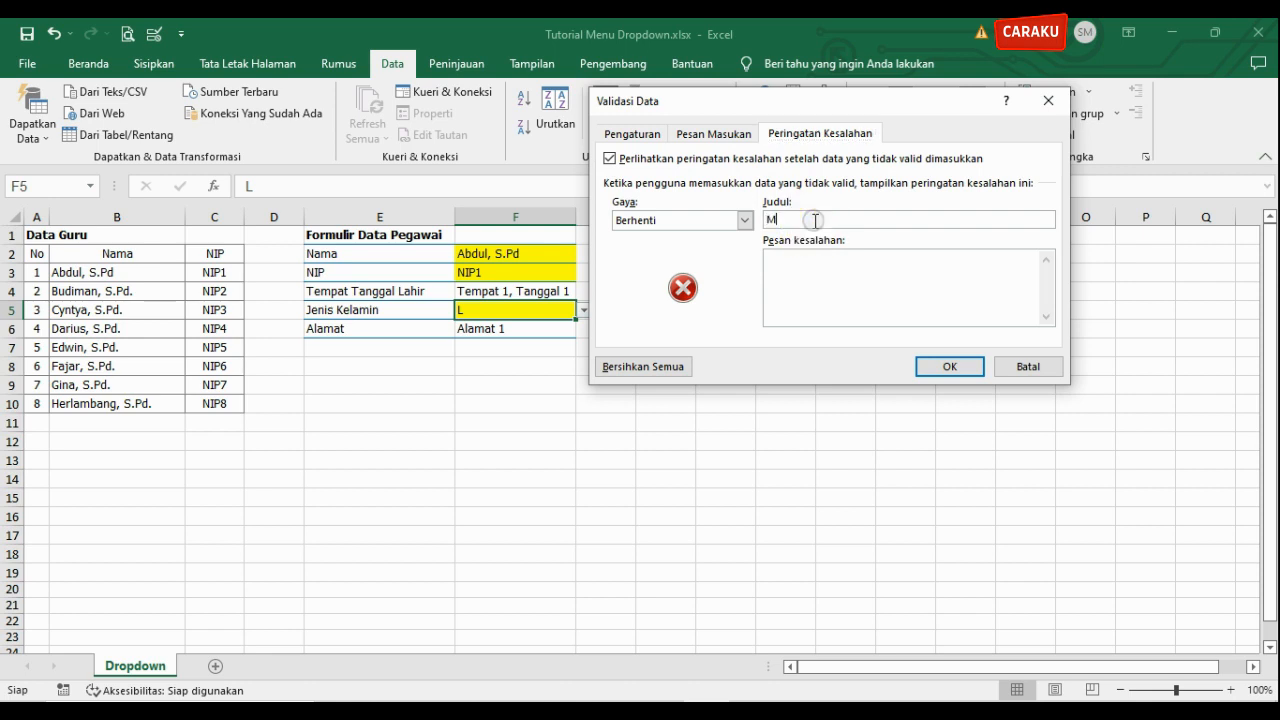
type("ohon maaf,")
key("Tab")
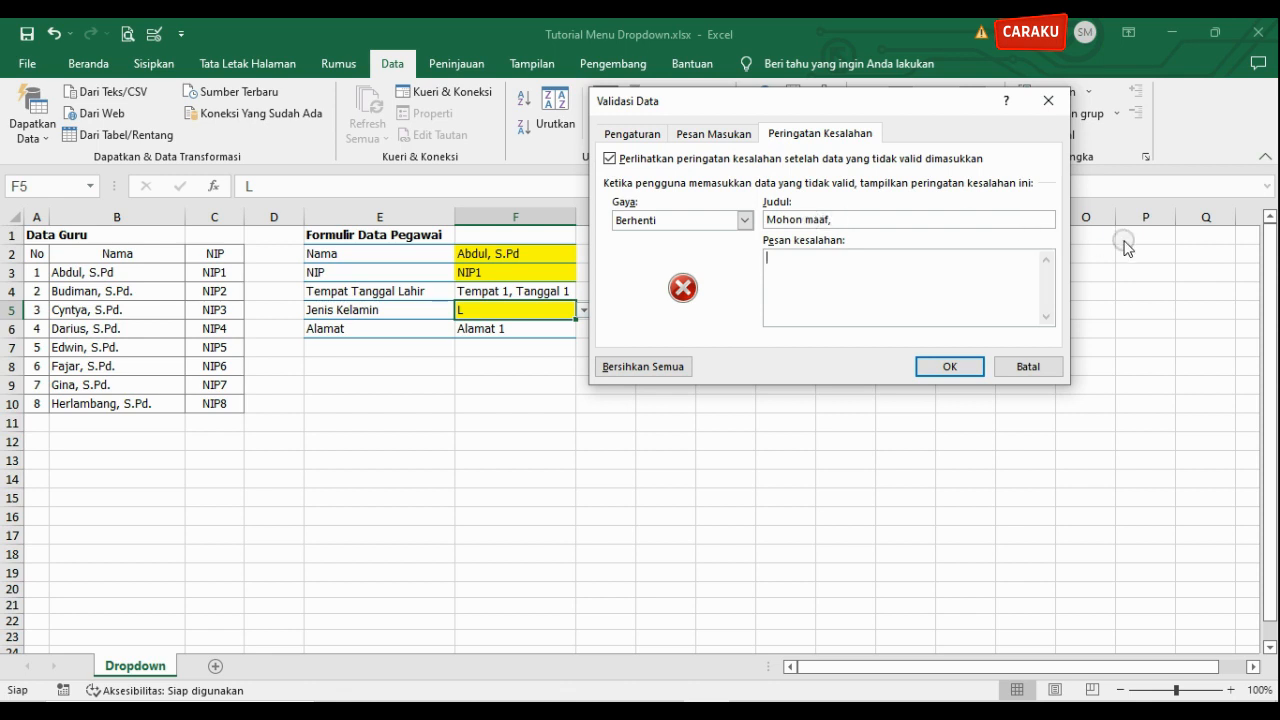
type("Tinggal pilih saja kok...")
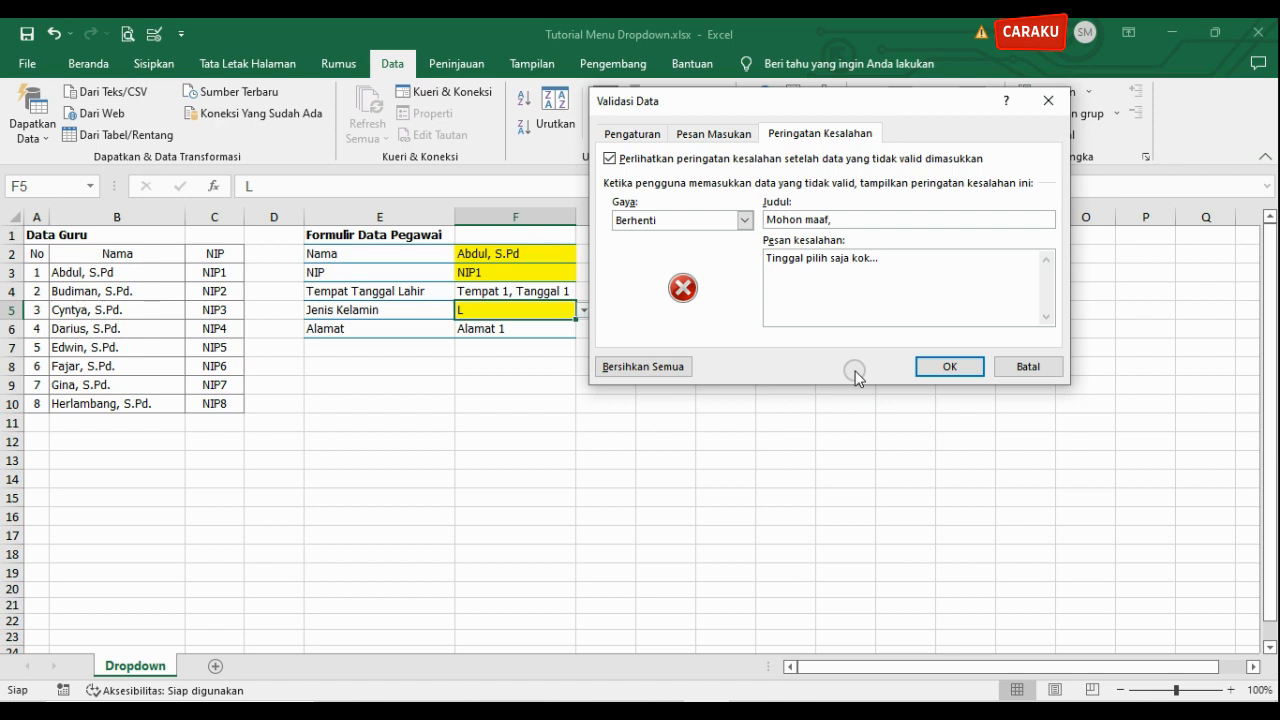
left_click(932, 366)
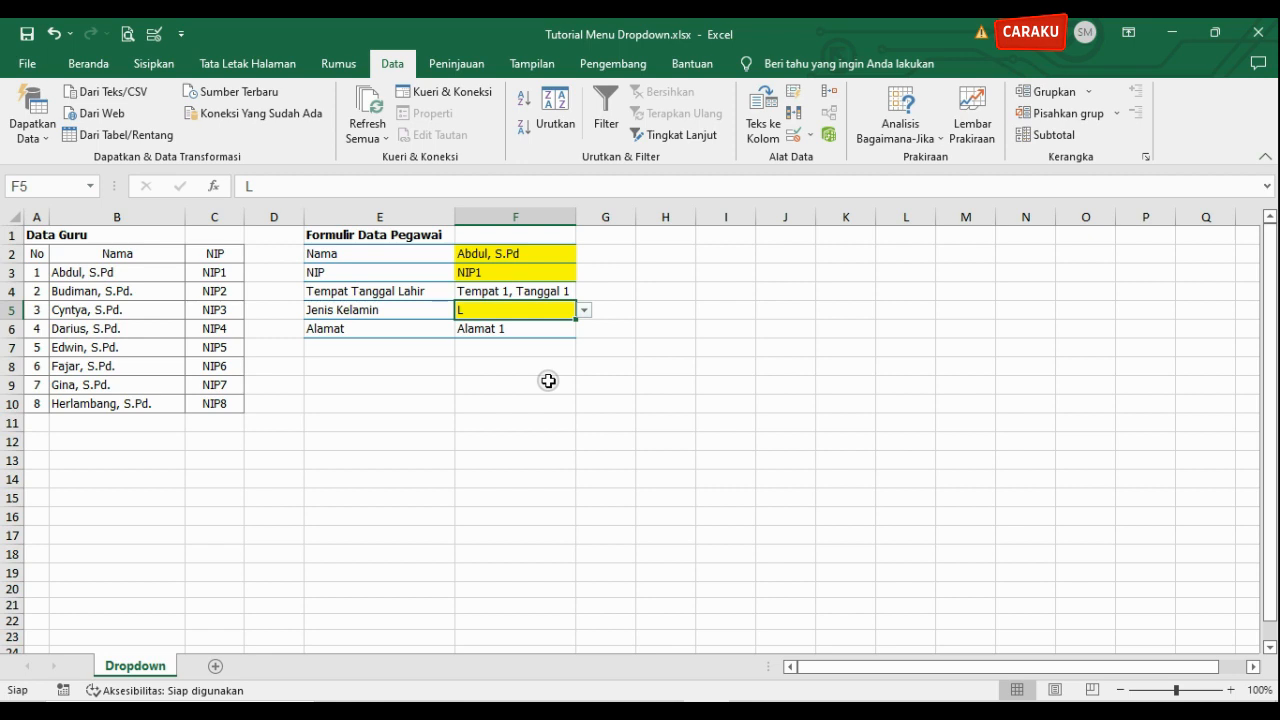
- Test the error alert of F5 by entering the invalid gender code W, cancel the entry and leave the cell
type("W")
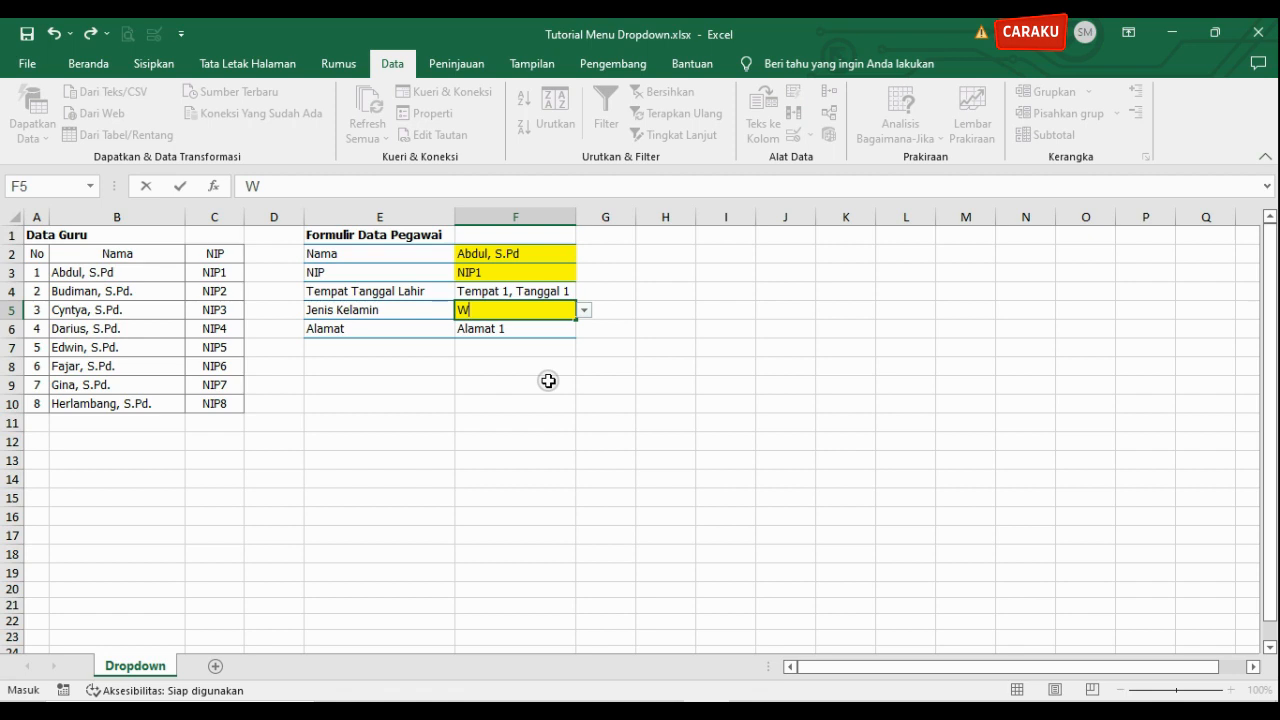
key("Return")
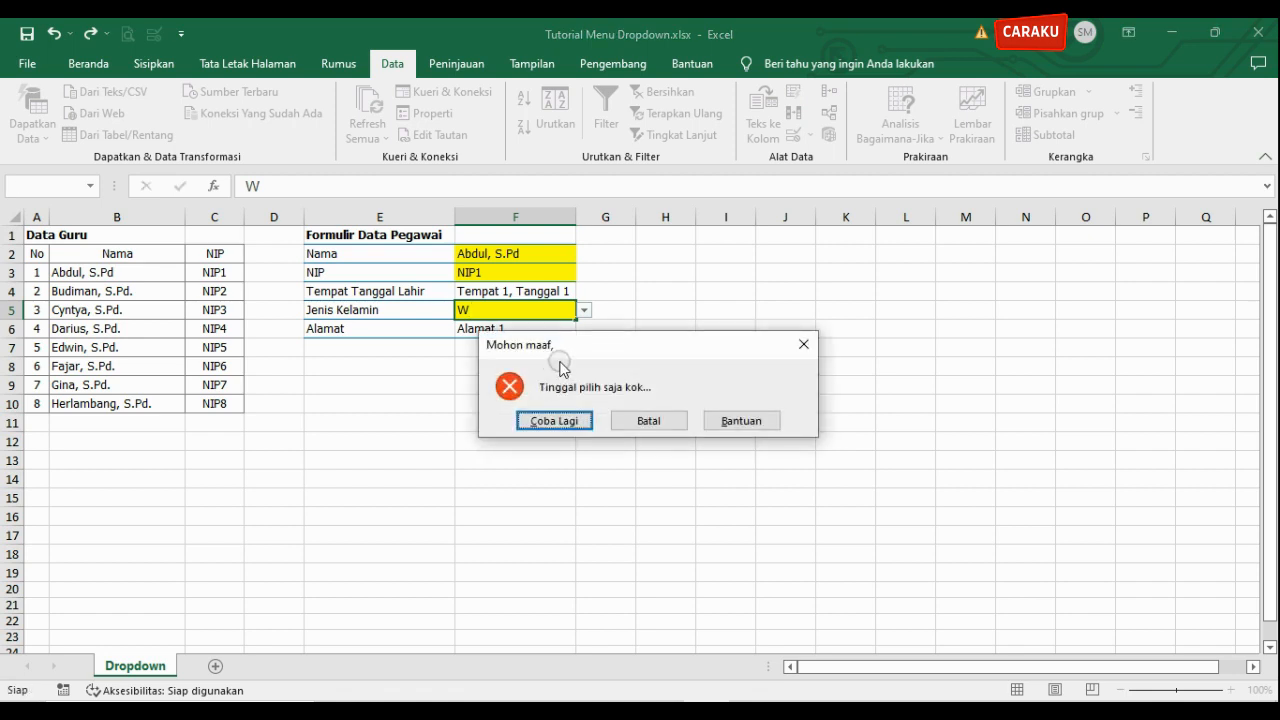
left_click_drag(661, 334, 850, 207)
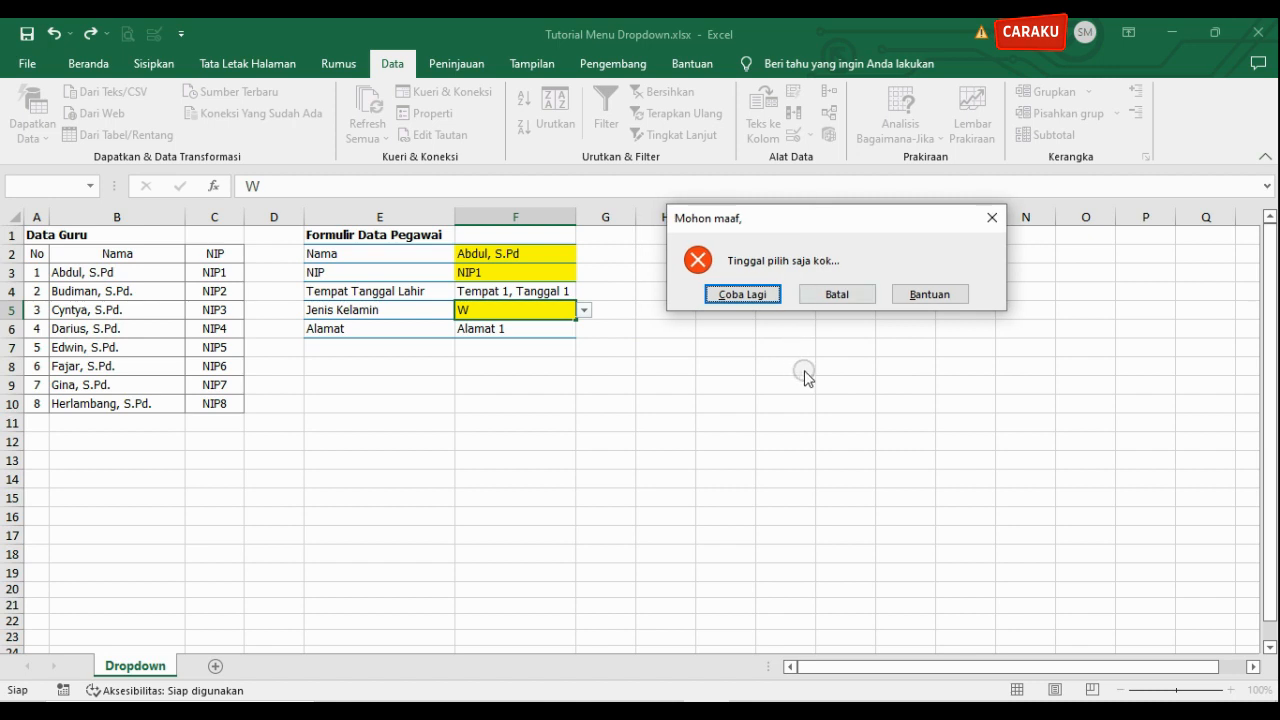
left_click(840, 295)
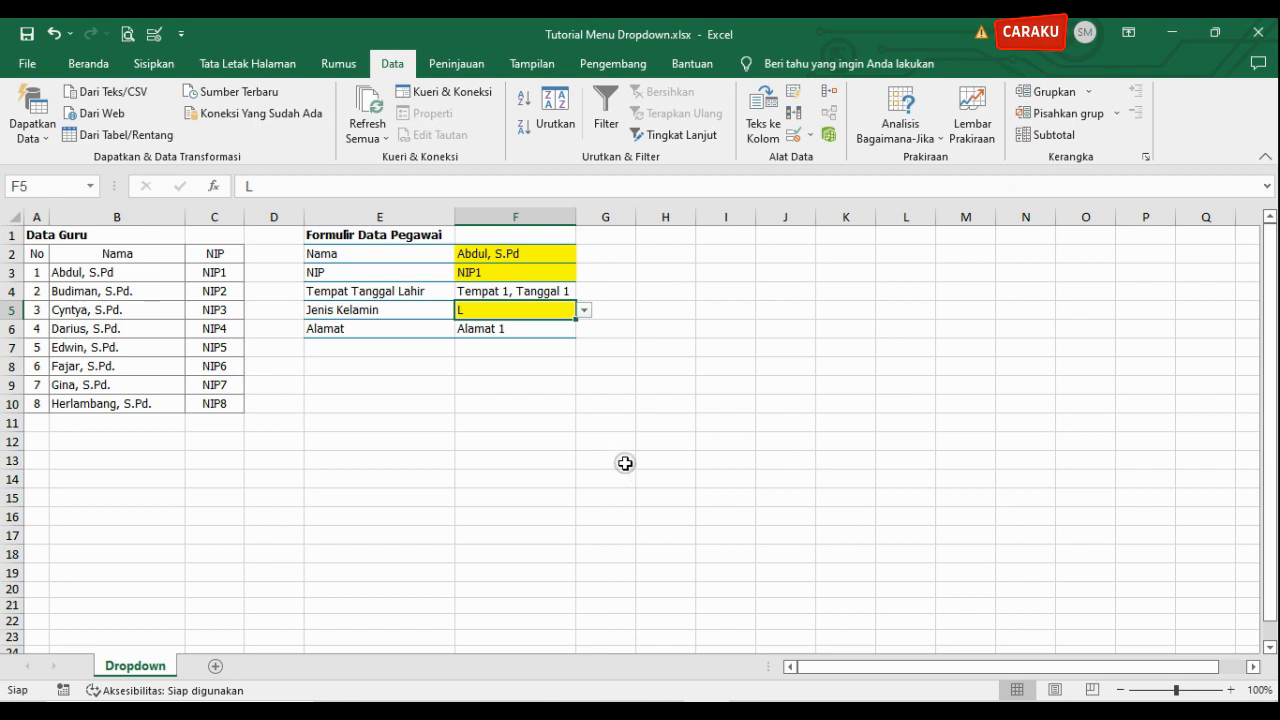
left_click(650, 403)
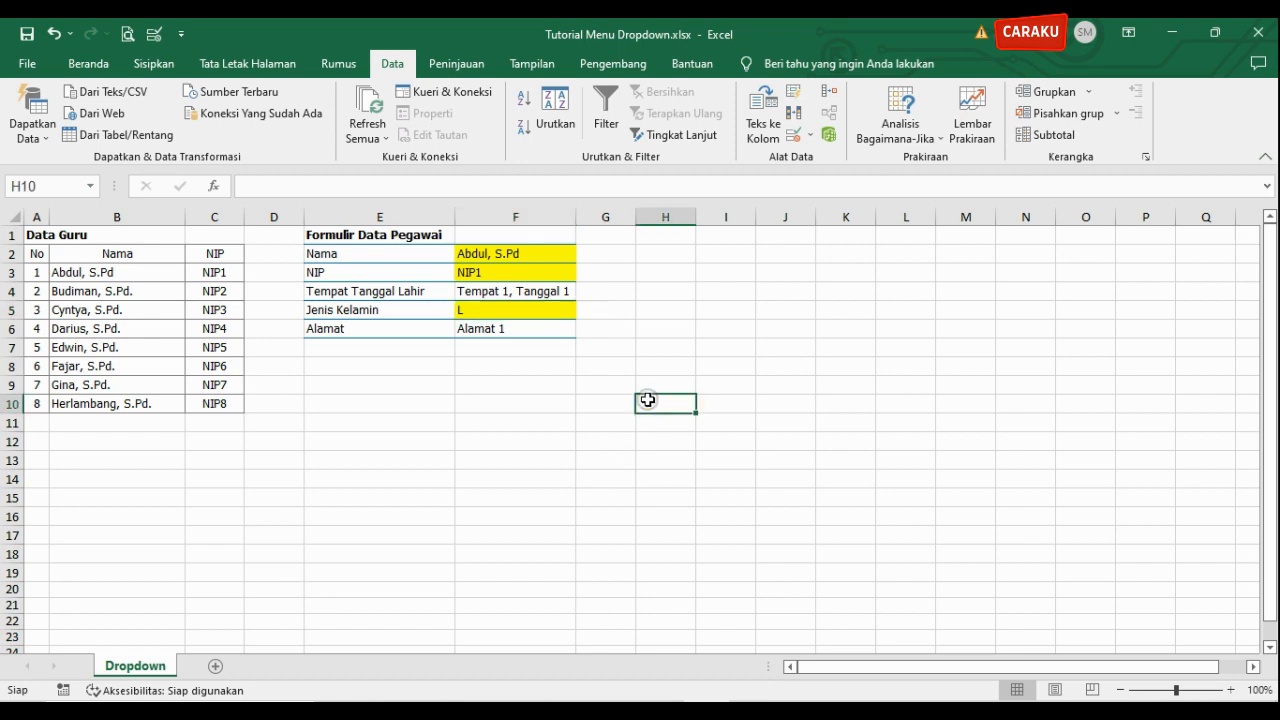